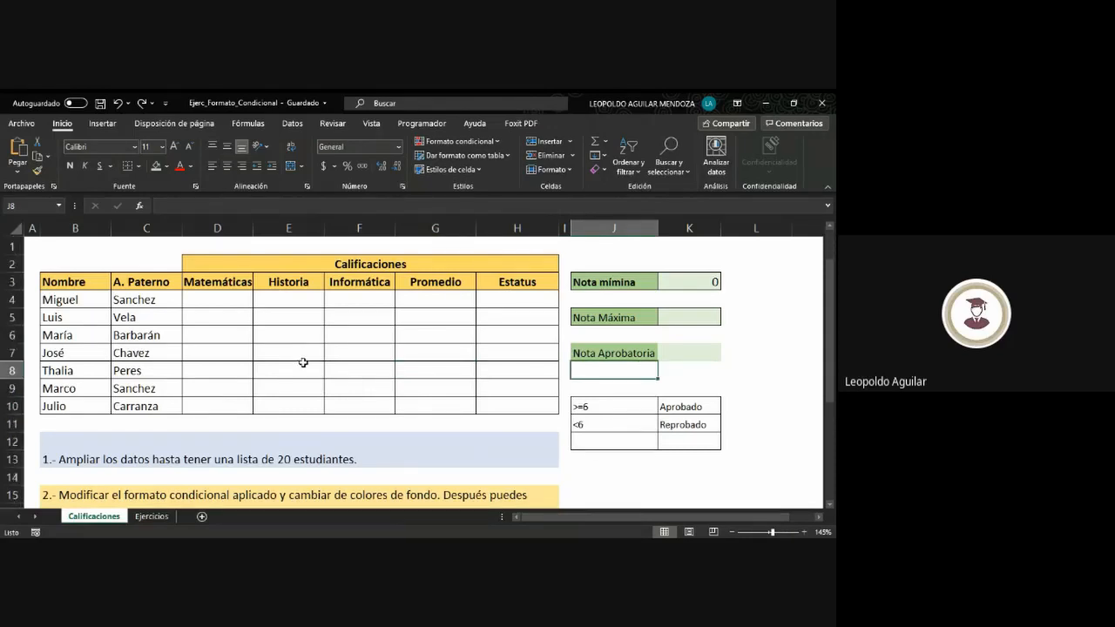
click(830, 505)
scroll(830, 505, up, 1)
key(alt+Tab)
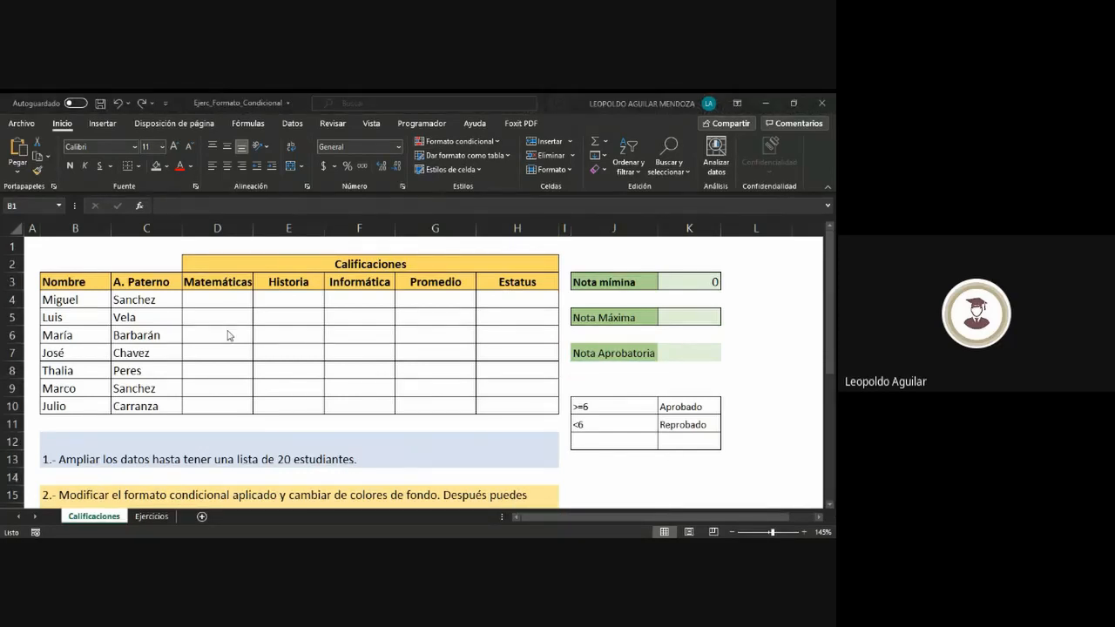
scroll(257, 339, down, 1)
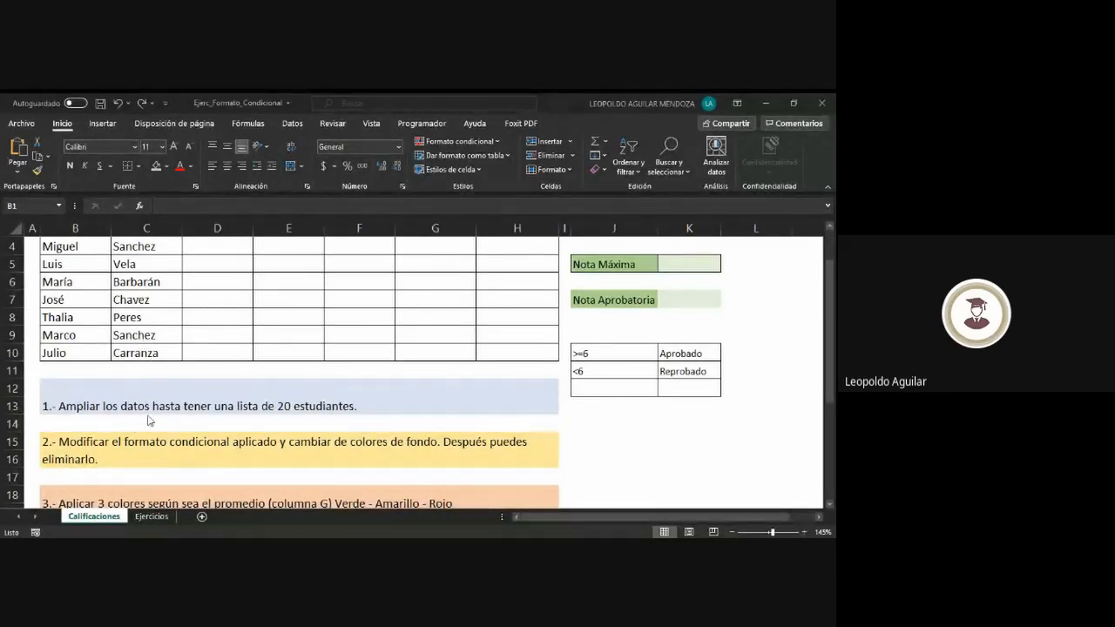
scroll(104, 417, up, 1)
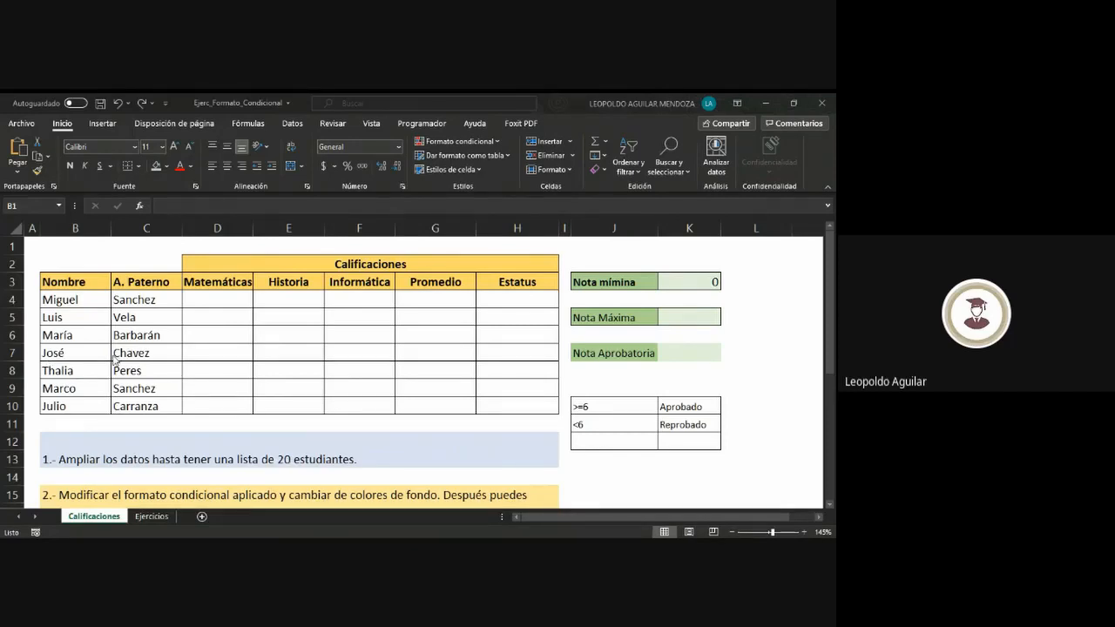
Step: Extend instruction 1 so it ends with "y colocar un número de lista para cada uno."
click(354, 454)
double_click(362, 459)
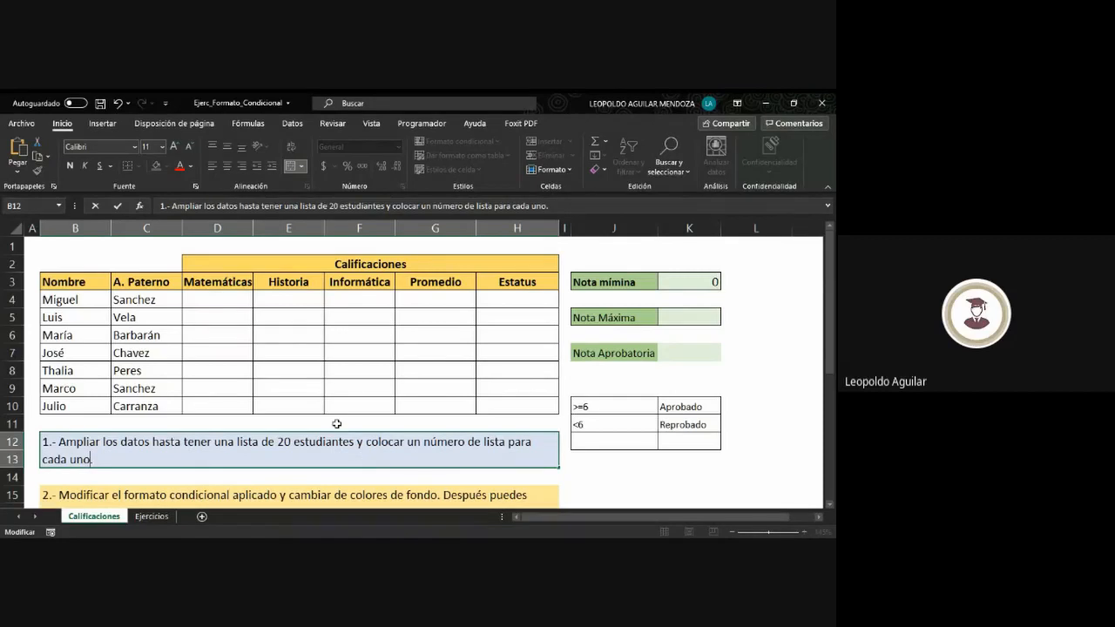
click(436, 479)
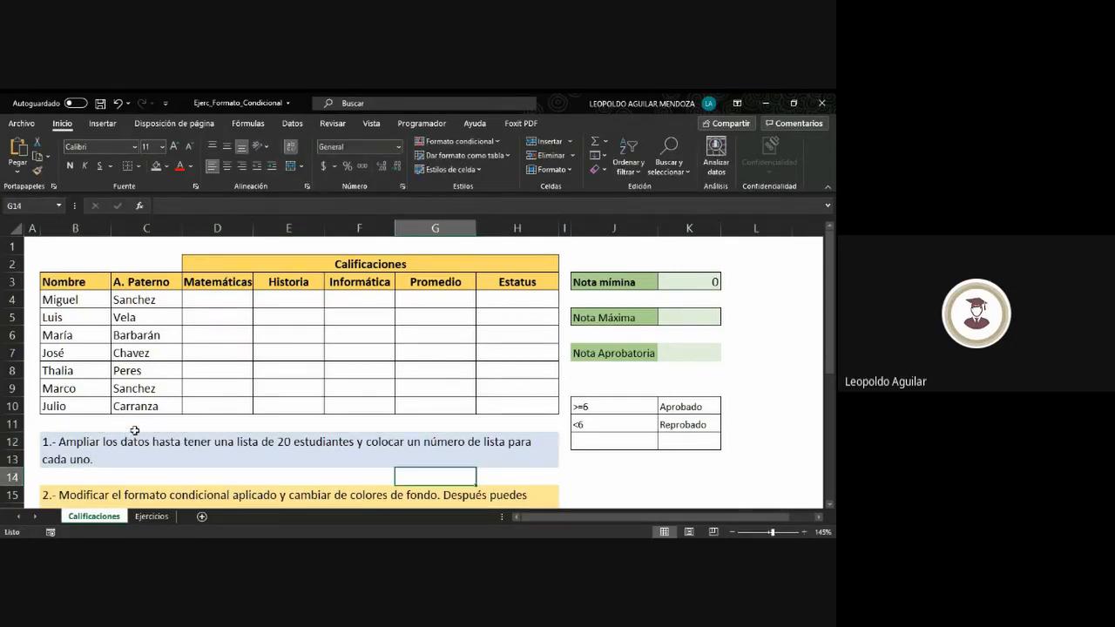
Step: Renumber the orange instruction about the column G average as 2 and change its number of colors to 2
scroll(152, 427, down, 1)
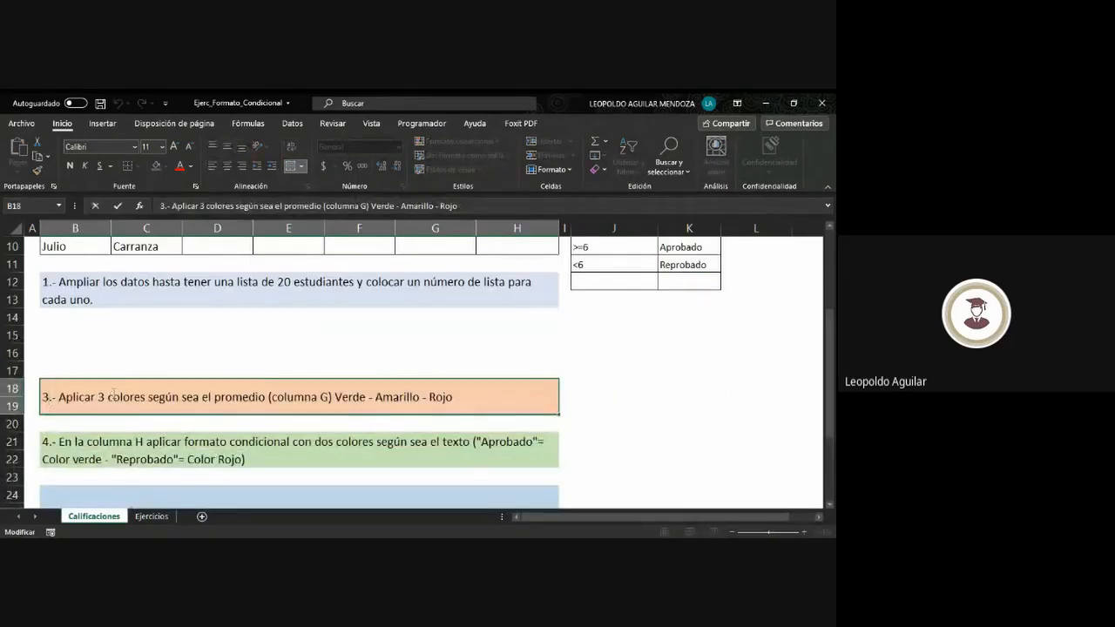
key(BackSpace)
text(2)
click(106, 397)
key(BackSpace)
text(2)
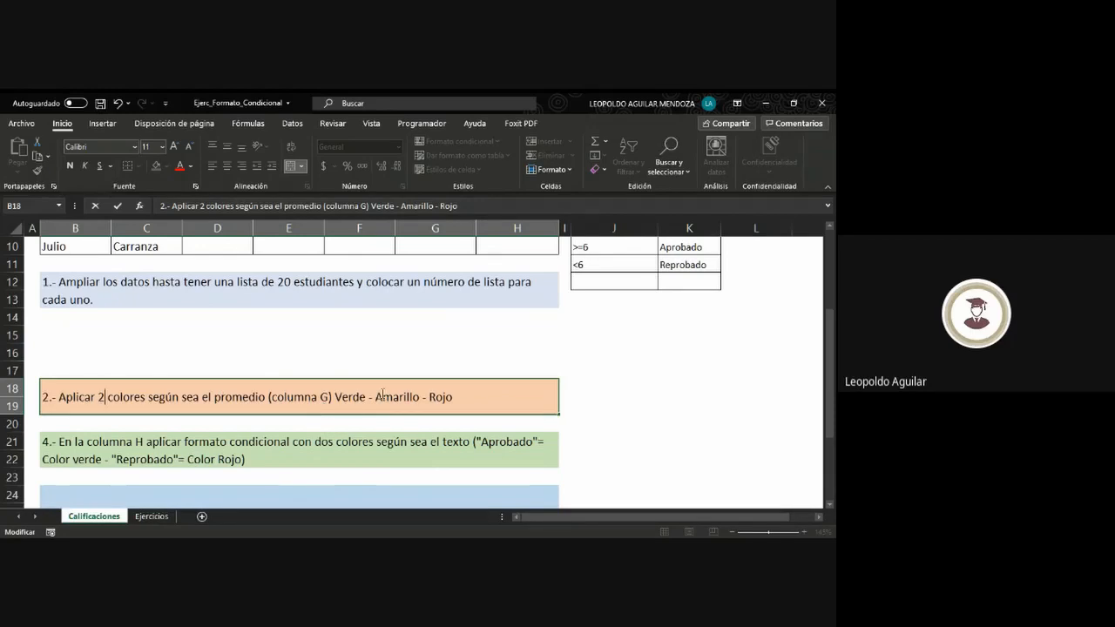
Step: Remove "- Amarillo" from the orange instruction so its color list reads "Verde - Rojo"
scroll(416, 394, up, 3)
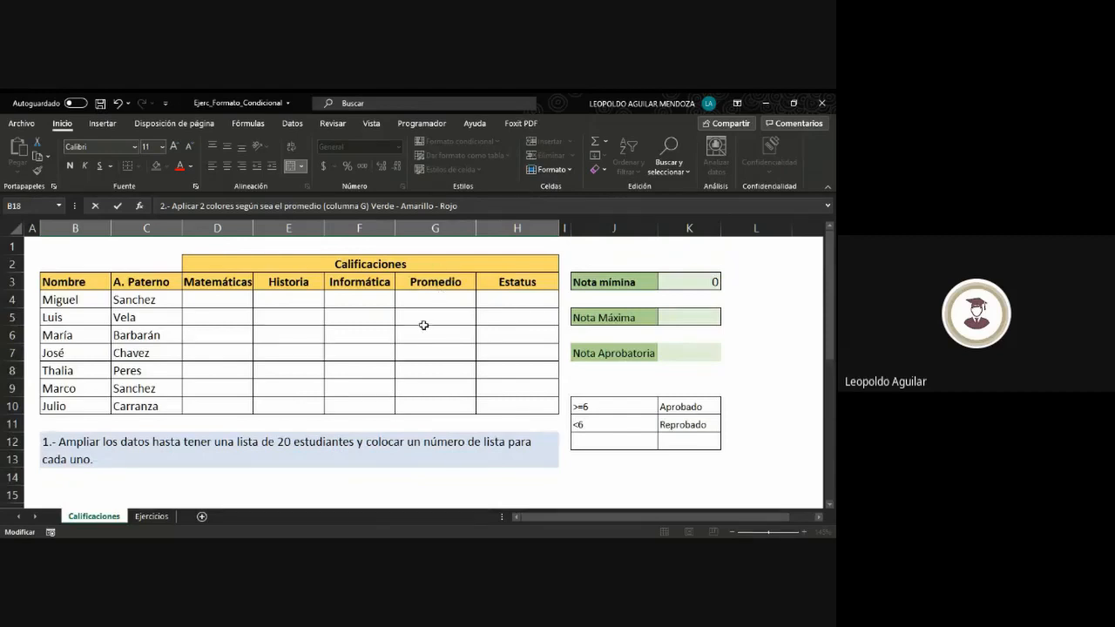
scroll(302, 398, down, 2)
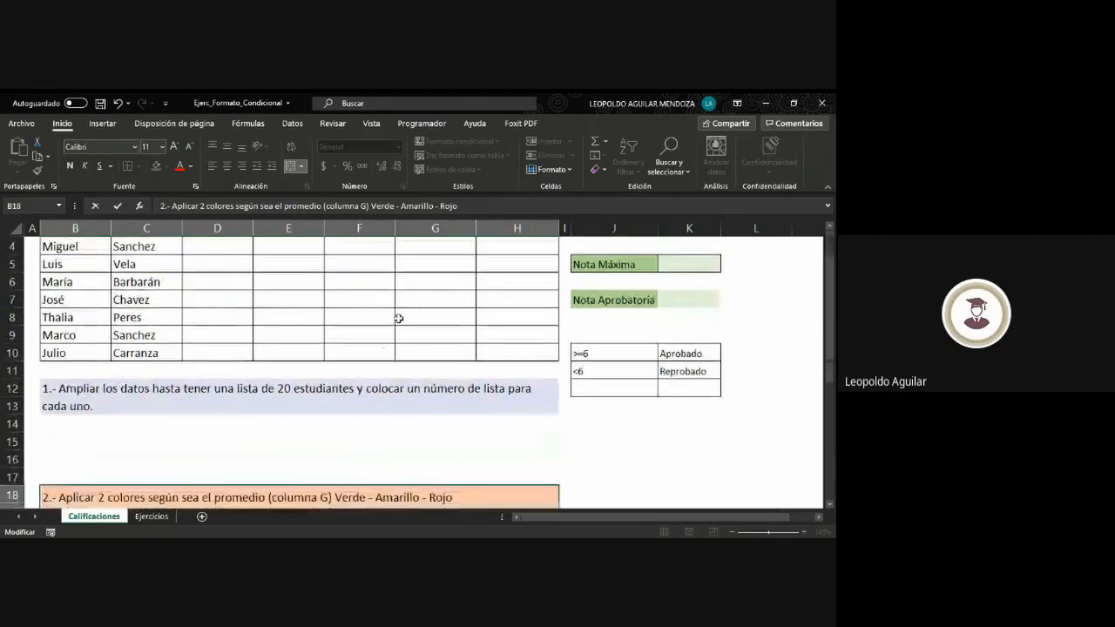
scroll(430, 318, down, 3)
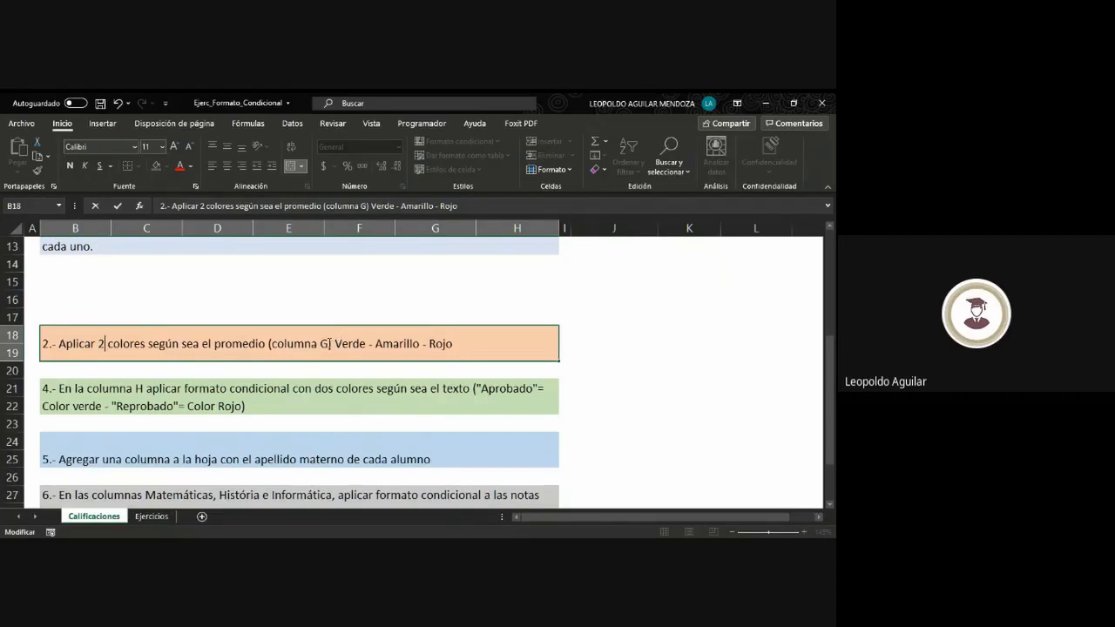
scroll(166, 399, down, 2)
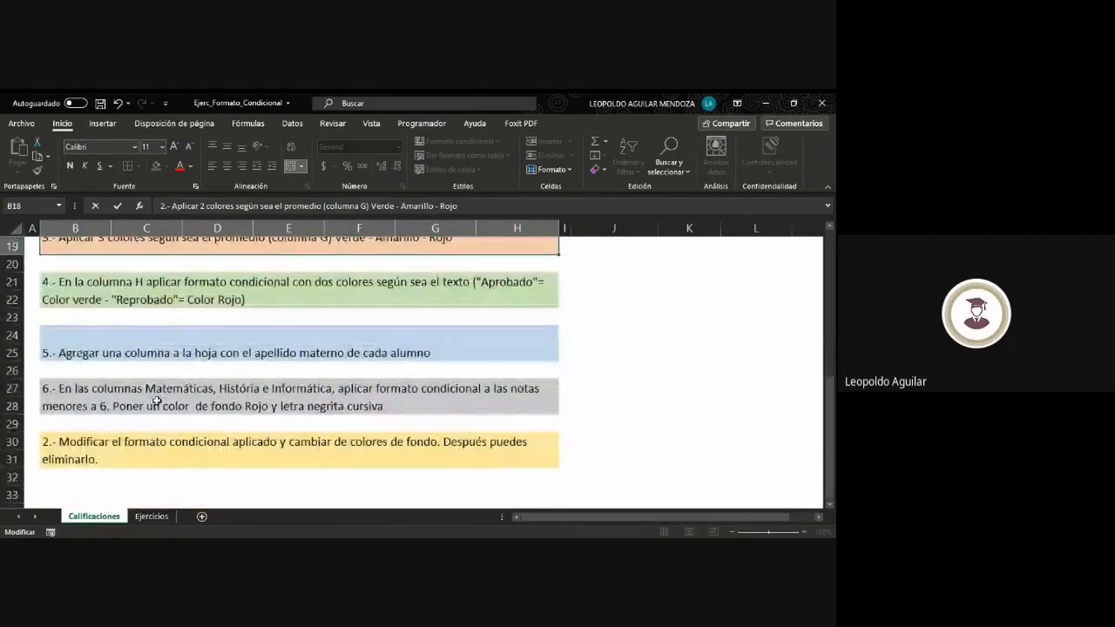
scroll(401, 290, up, 1)
key(BackSpace)
key(BackSpace)
key(BackSpace)
key(BackSpace)
key(BackSpace)
key(BackSpace)
key(BackSpace)
key(BackSpace)
key(BackSpace)
key(BackSpace)
key(BackSpace)
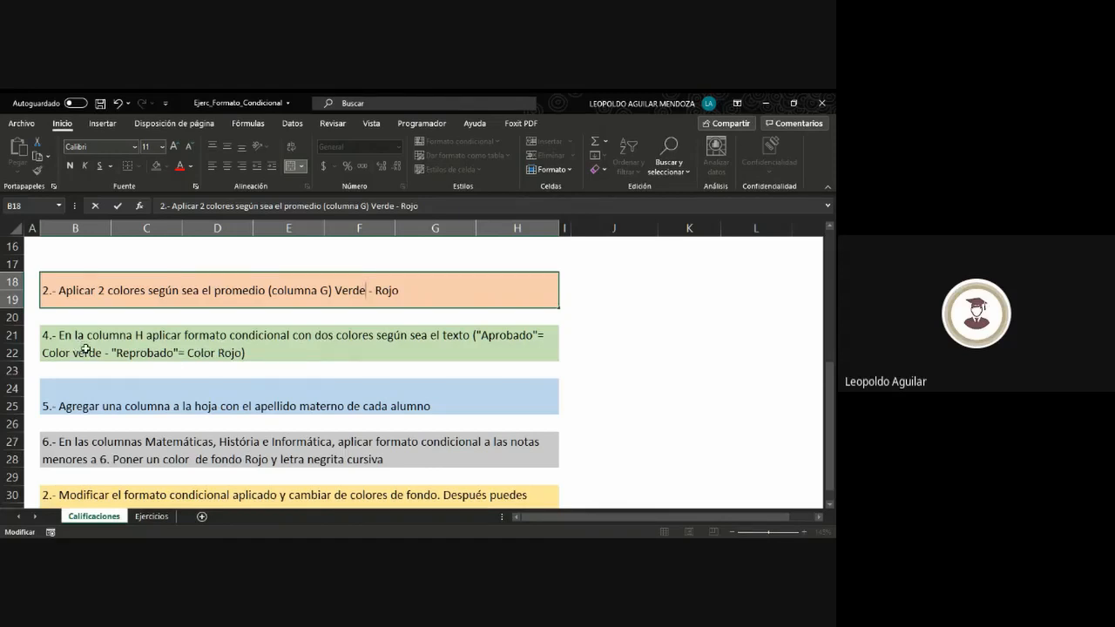
Step: Renumber the green instruction about conditional formatting in column H as 3
scroll(77, 350, up, 1)
scroll(61, 344, down, 1)
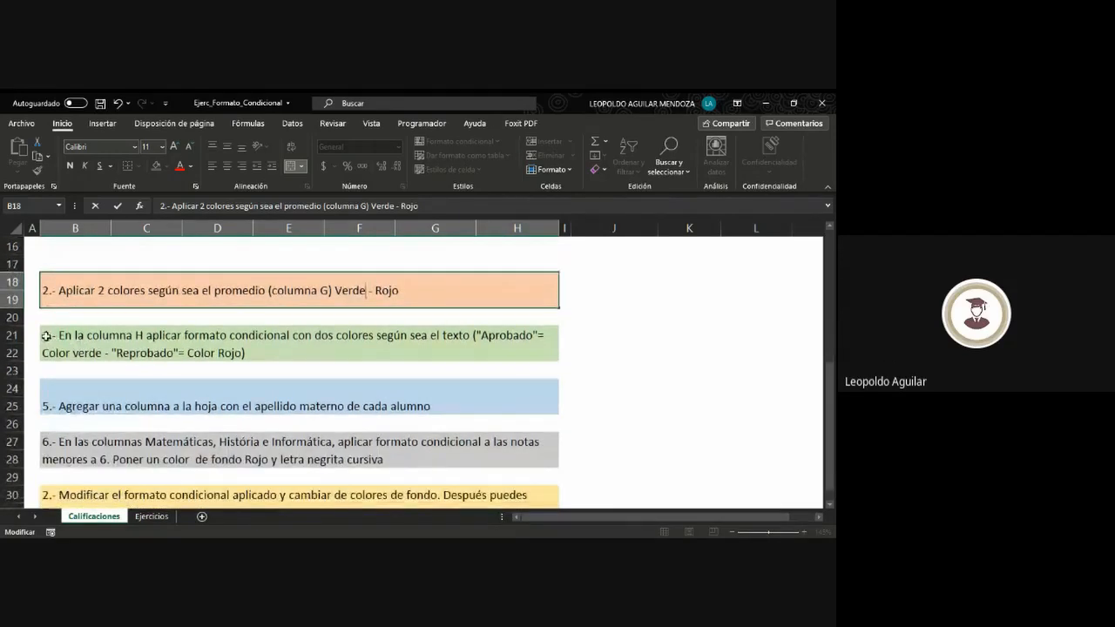
click(52, 338)
double_click(50, 336)
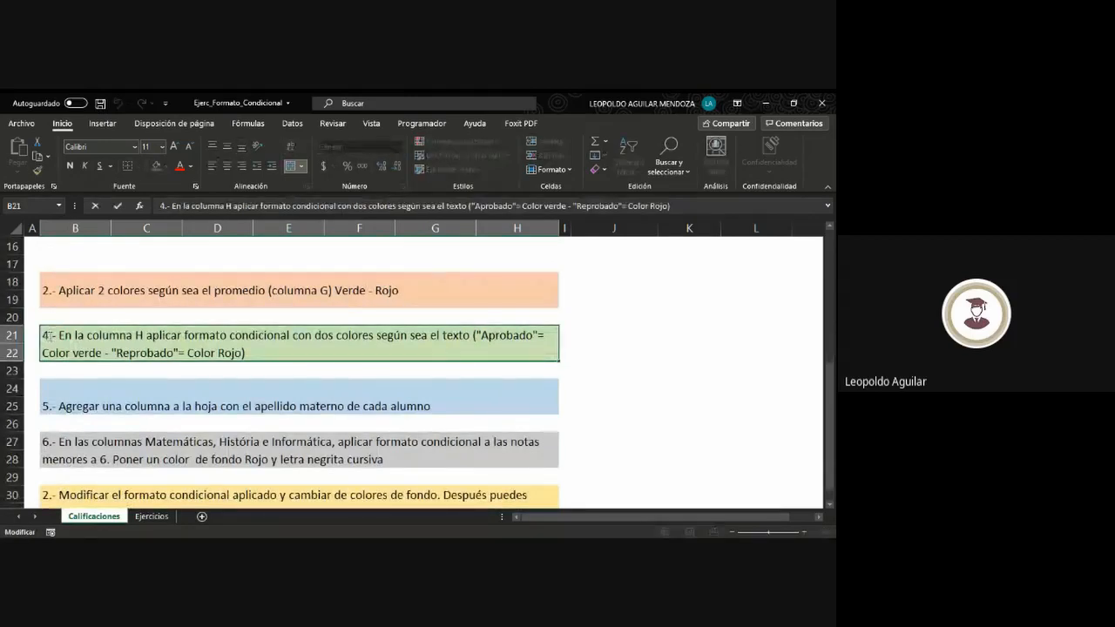
key(BackSpace)
text(3)
scroll(200, 372, up, 1)
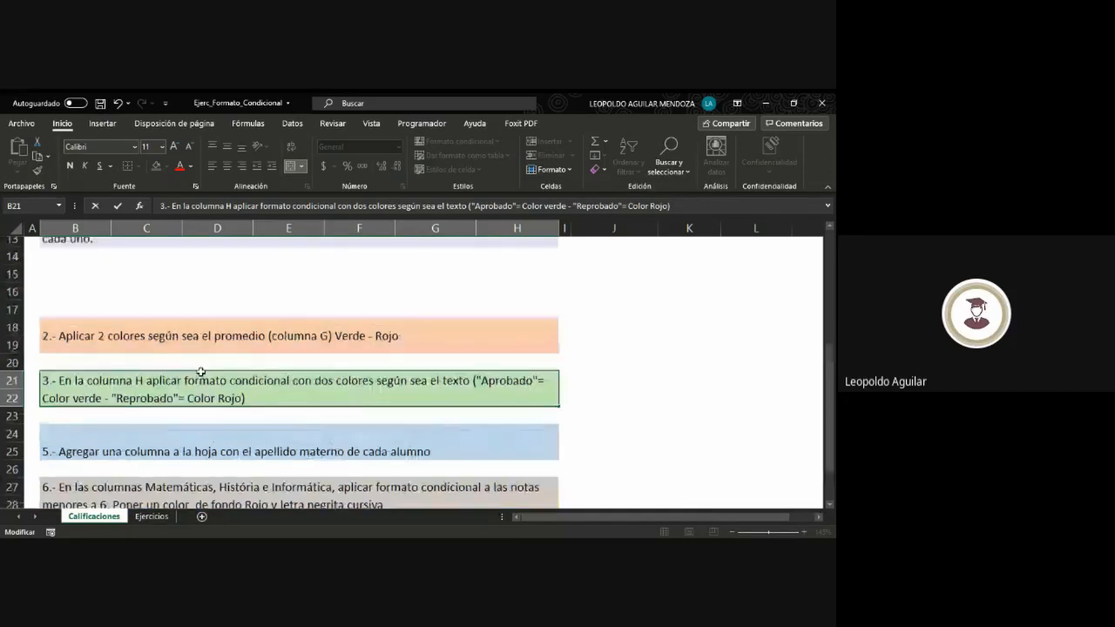
Step: Renumber the blue instruction about the maternal surname column as 4 and the gray instruction about grades below 6 as 5
scroll(201, 372, down, 3)
scroll(131, 348, up, 1)
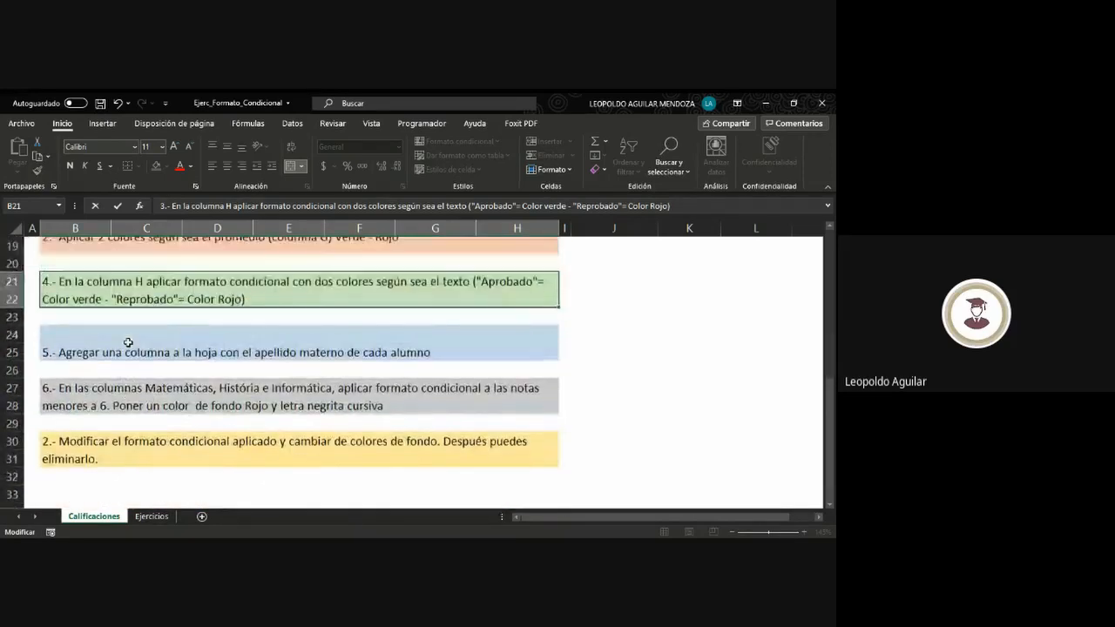
click(49, 352)
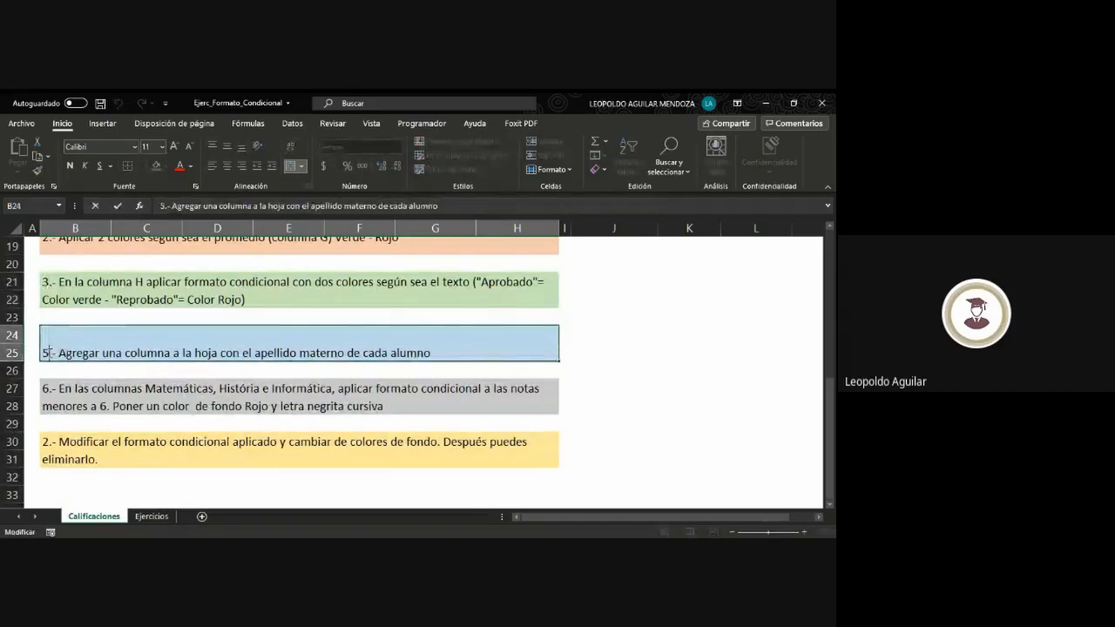
key(BackSpace)
text(4)
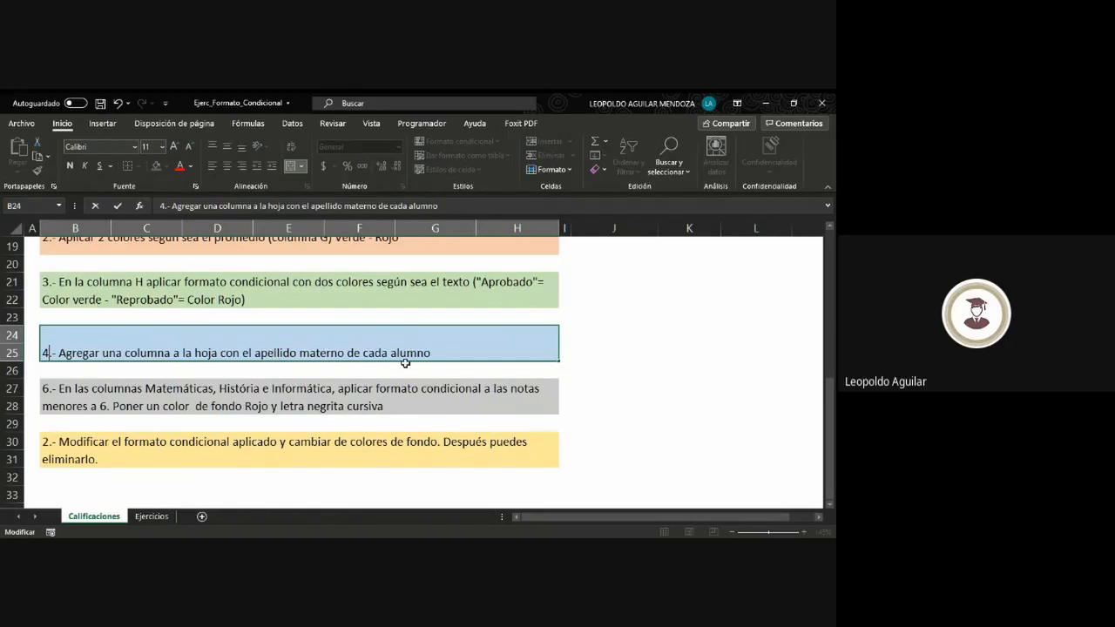
double_click(50, 392)
key(BackSpace)
text(5)
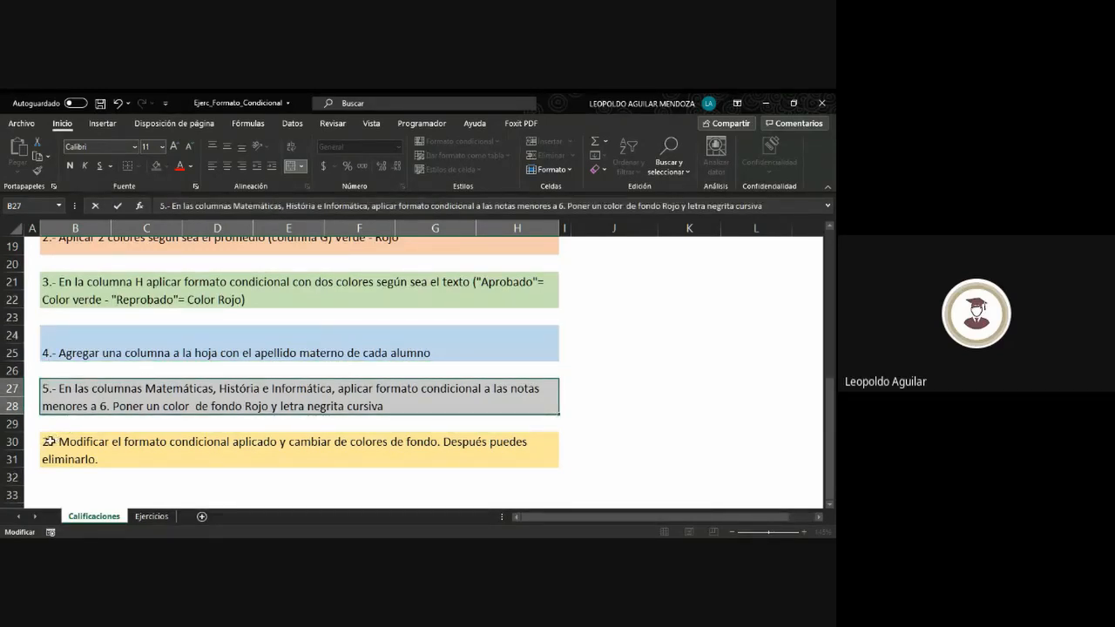
Step: Renumber the yellow instruction about modifying the applied conditional formatting as 6
double_click(49, 441)
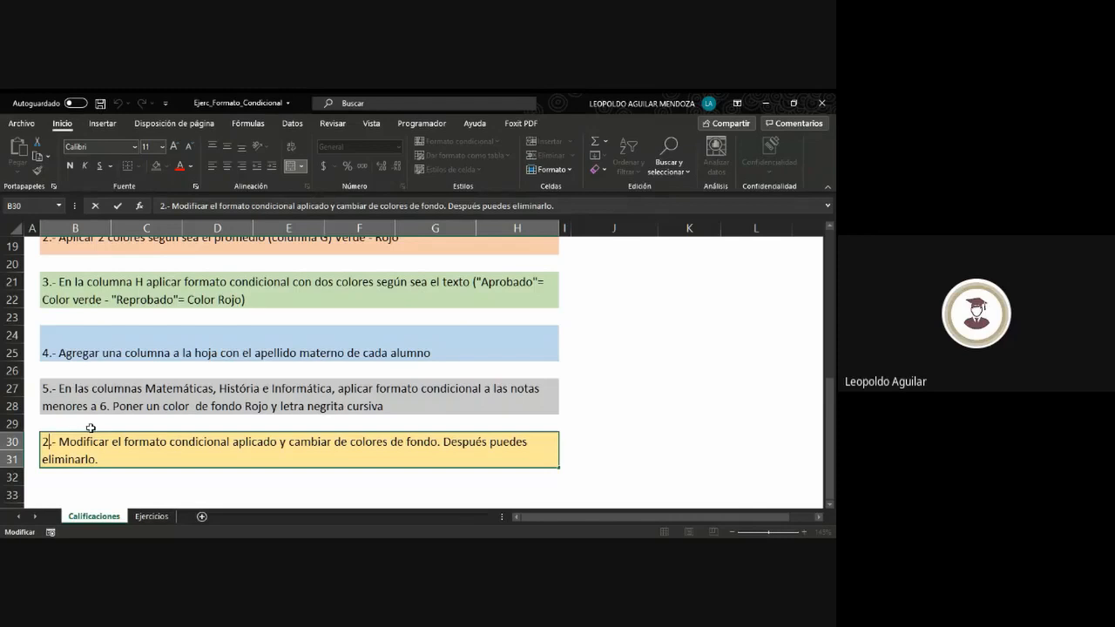
key(BackSpace)
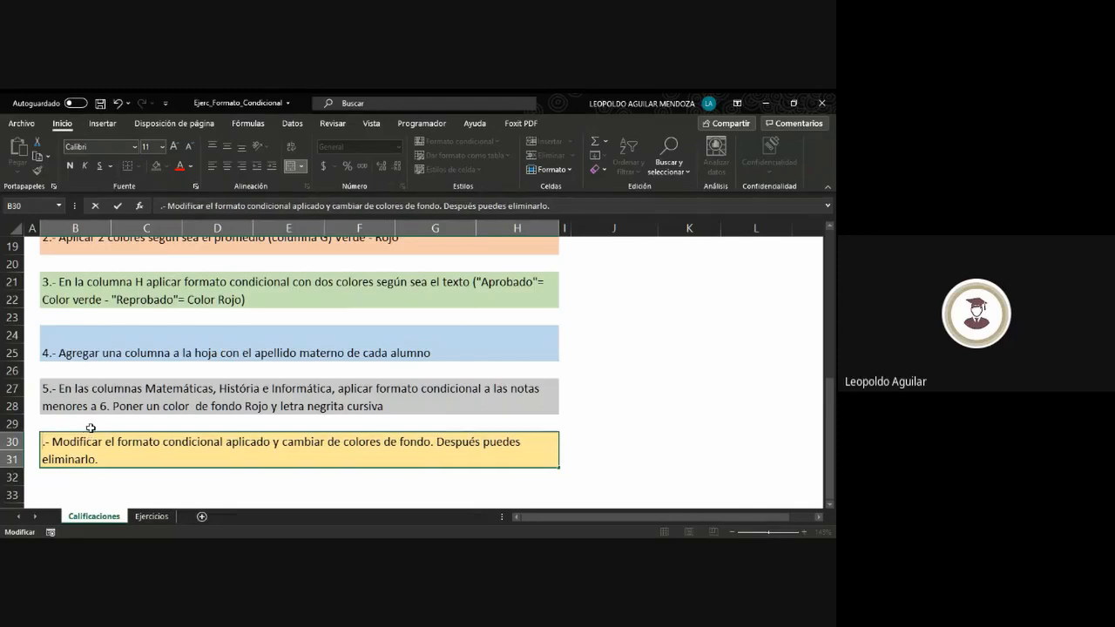
text(6)
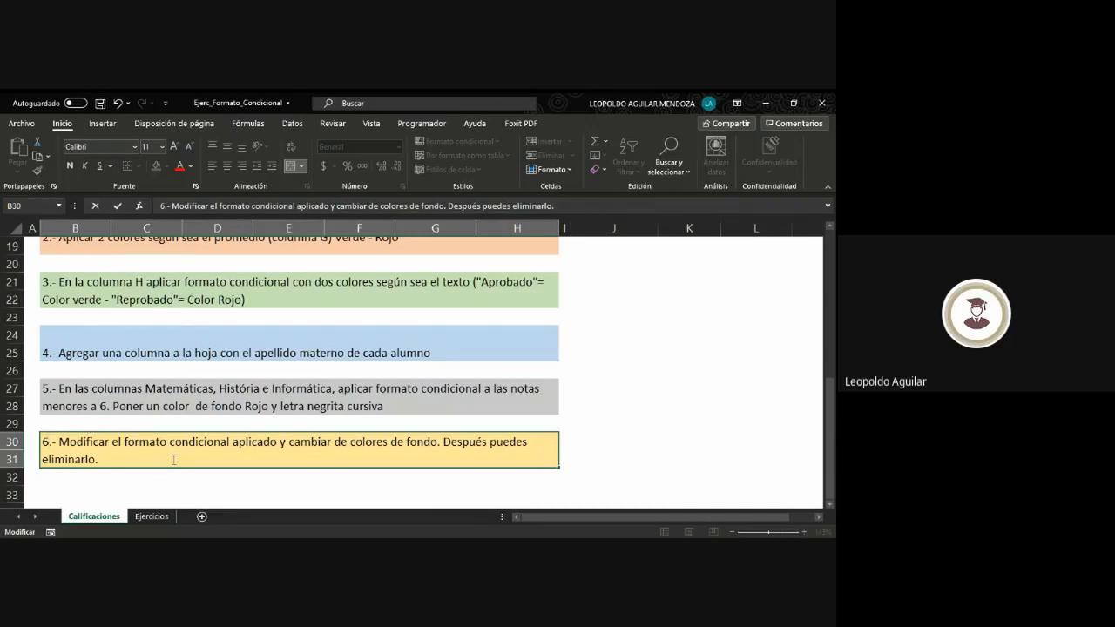
Step: Enter the Matemáticas grades 8, 10, 8 and 9 for the first four students in D4:D7
scroll(224, 348, up, 6)
click(205, 301)
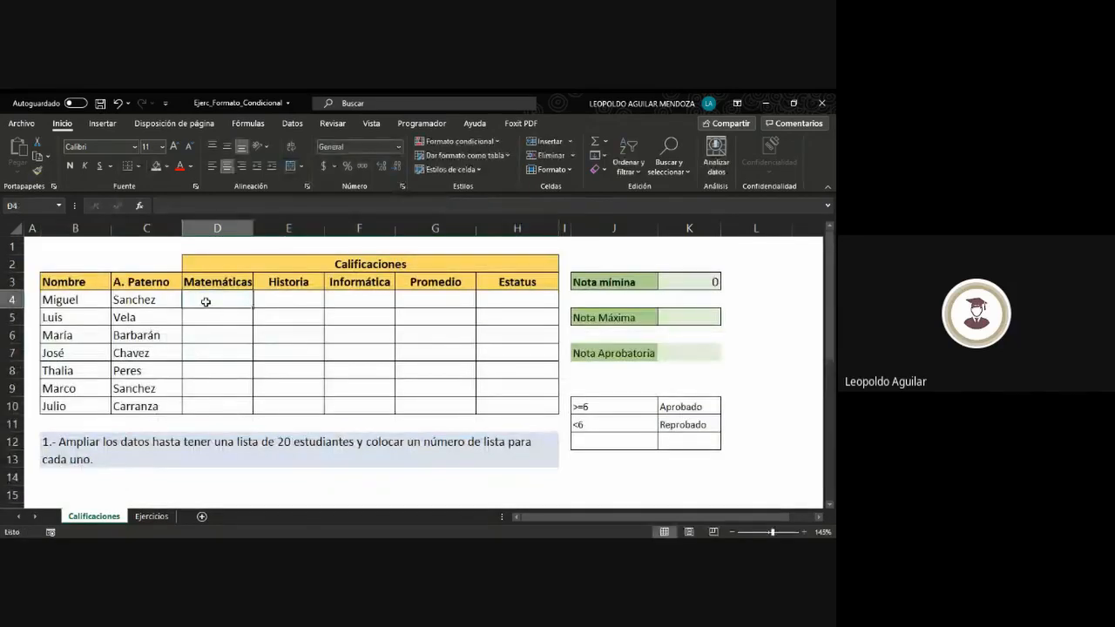
text(8)
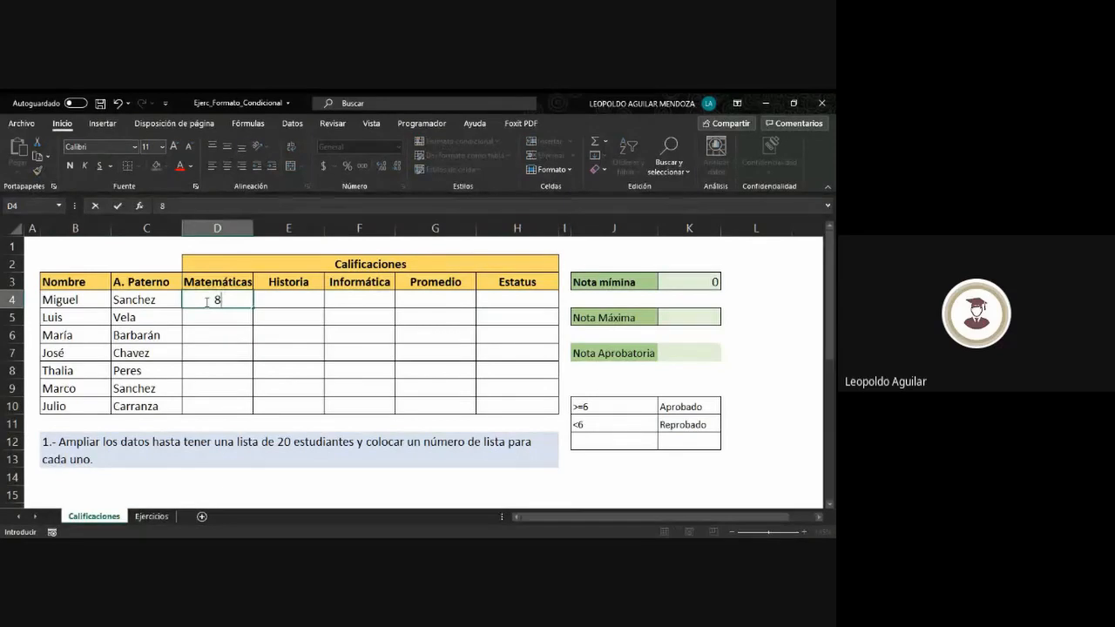
key(Return)
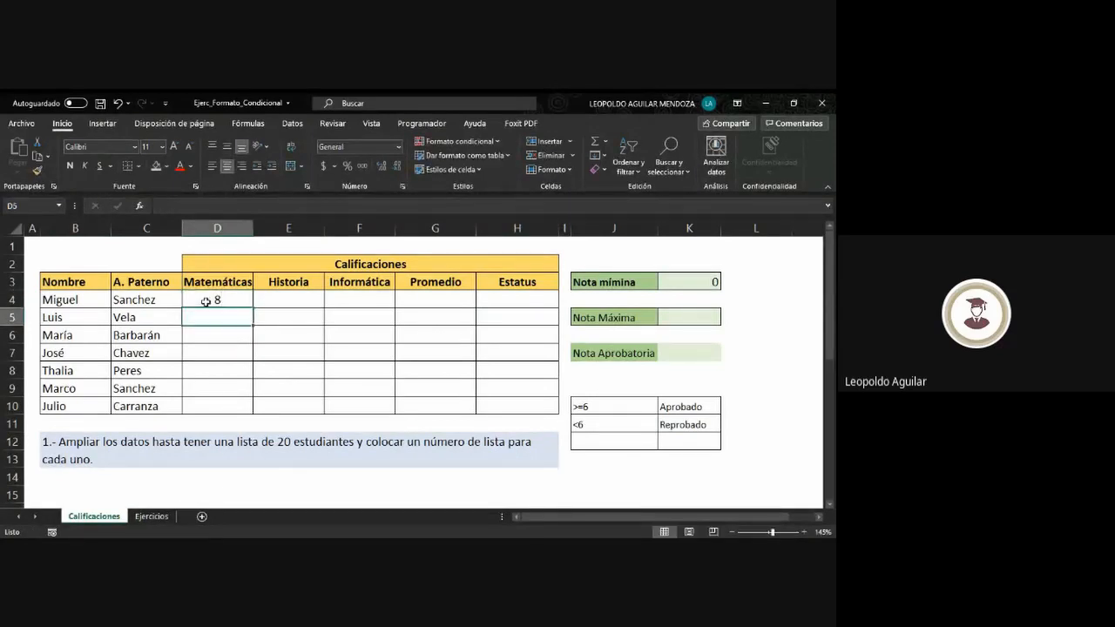
text(10)
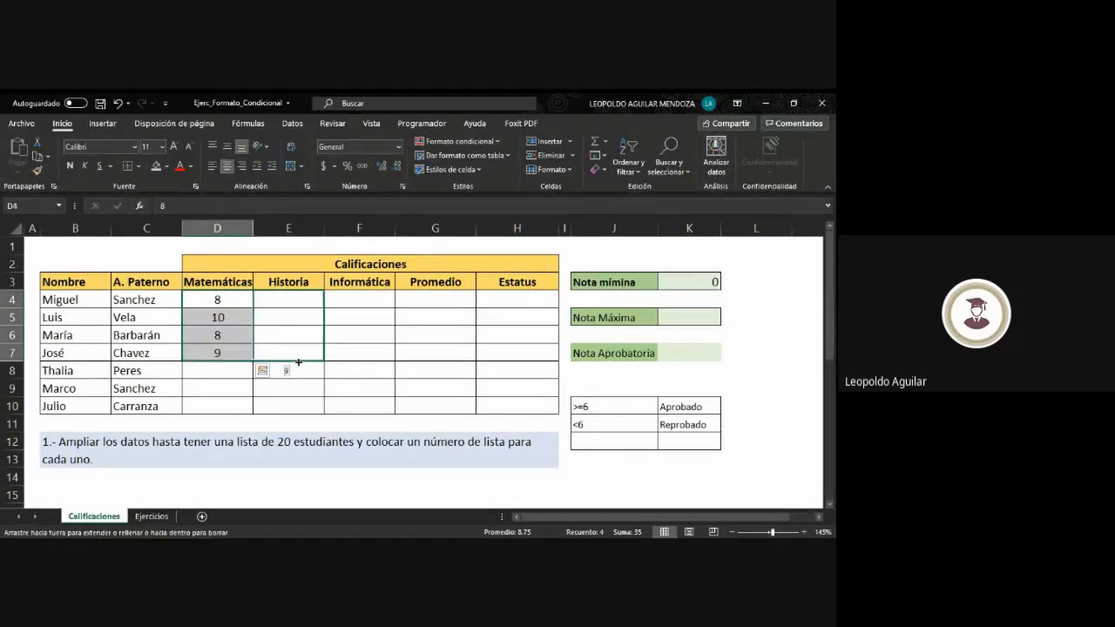
Step: Fill the first four Matemáticas grades across to Historia, and copy both columns' grades into Informática and Promedio at F4:G7
drag(287, 368, 322, 366)
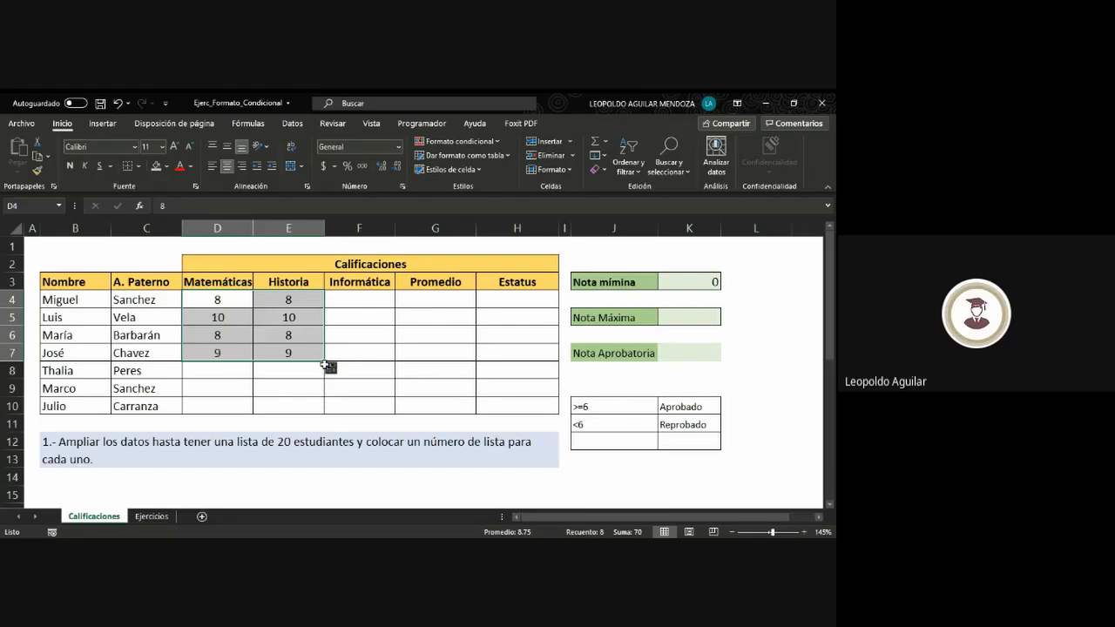
key(ctrl+c)
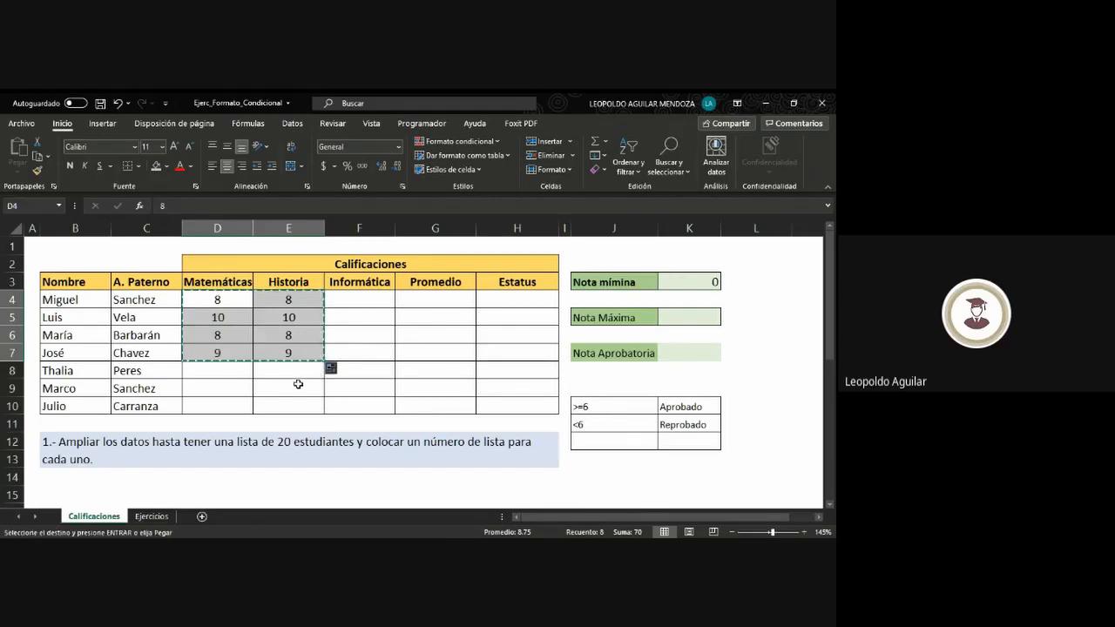
click(353, 304)
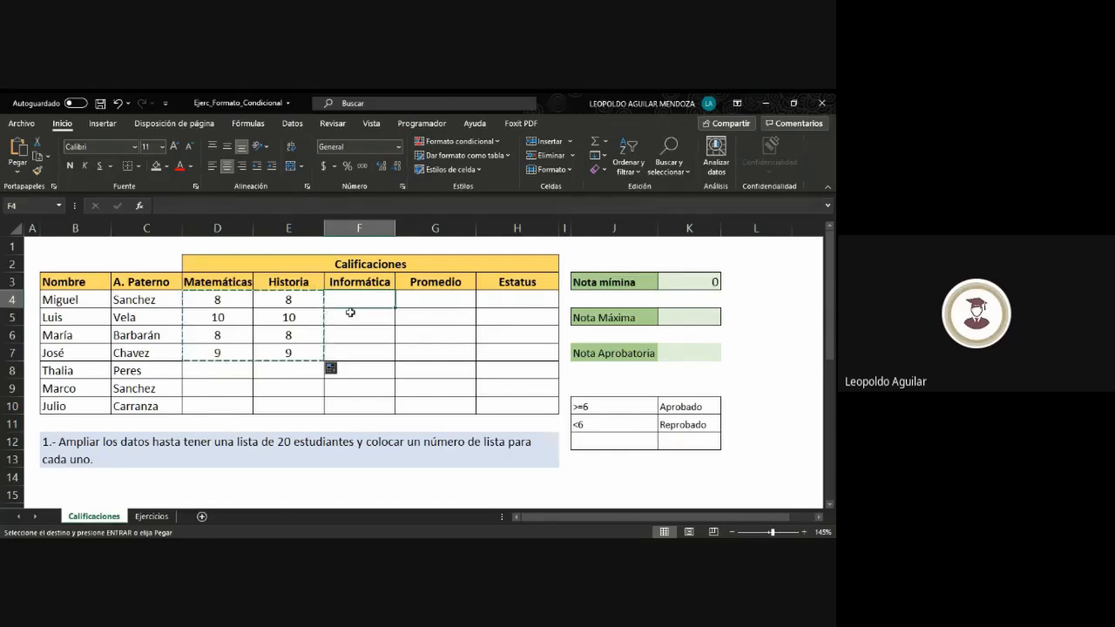
key(ctrl+v)
click(344, 375)
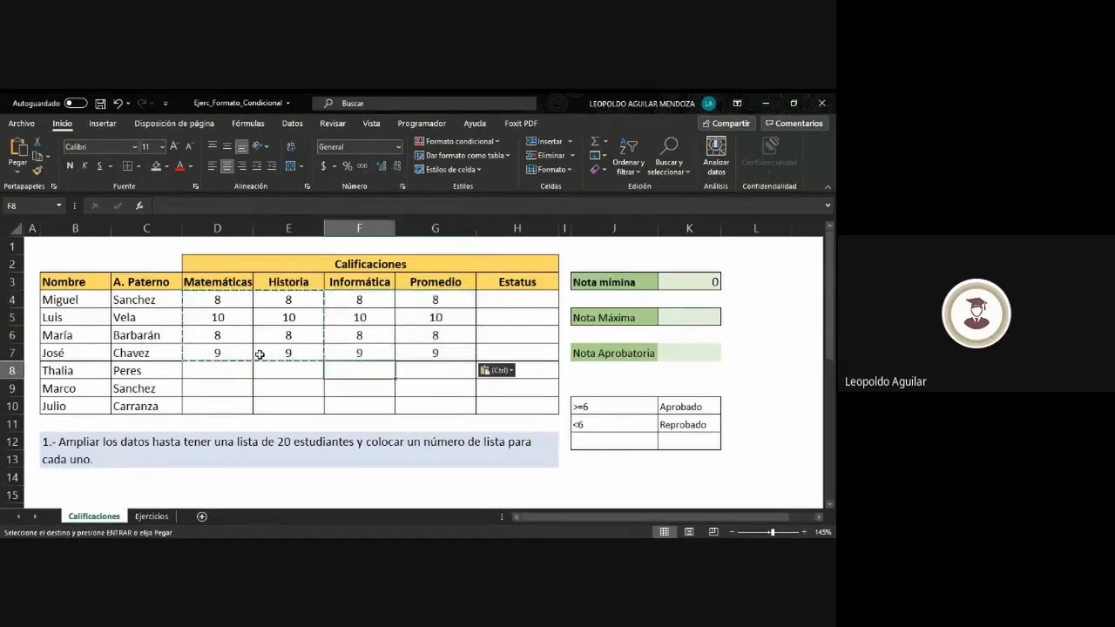
key(Escape)
click(327, 392)
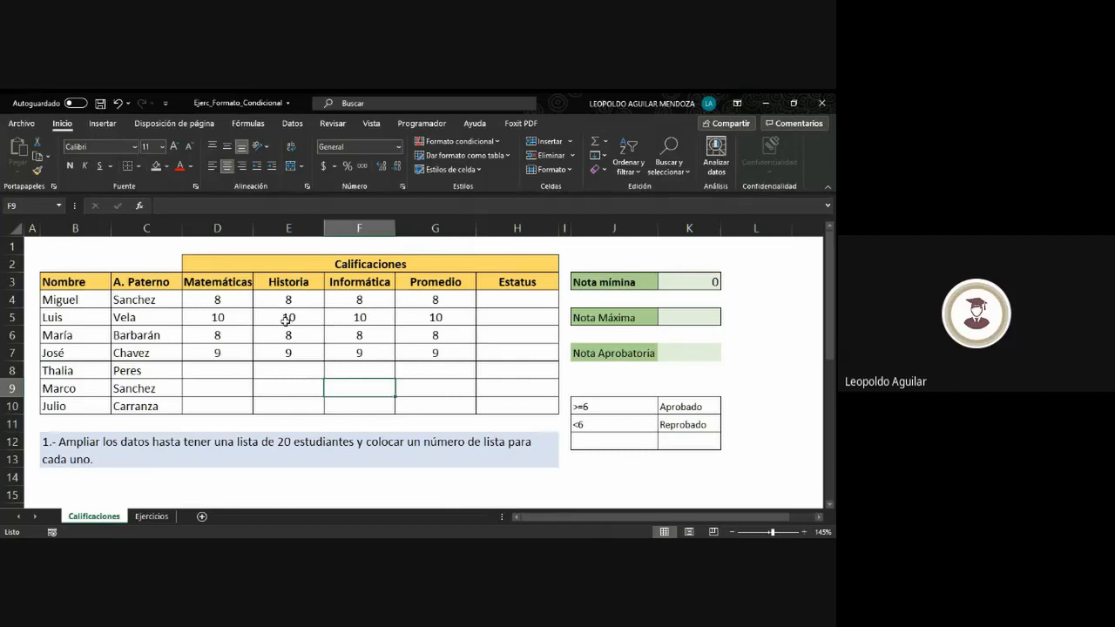
Step: Copy the grades in E5:F7 to the last three students, filling D8:E10 and F8:G10
drag(289, 318, 338, 357)
key(ctrl+c)
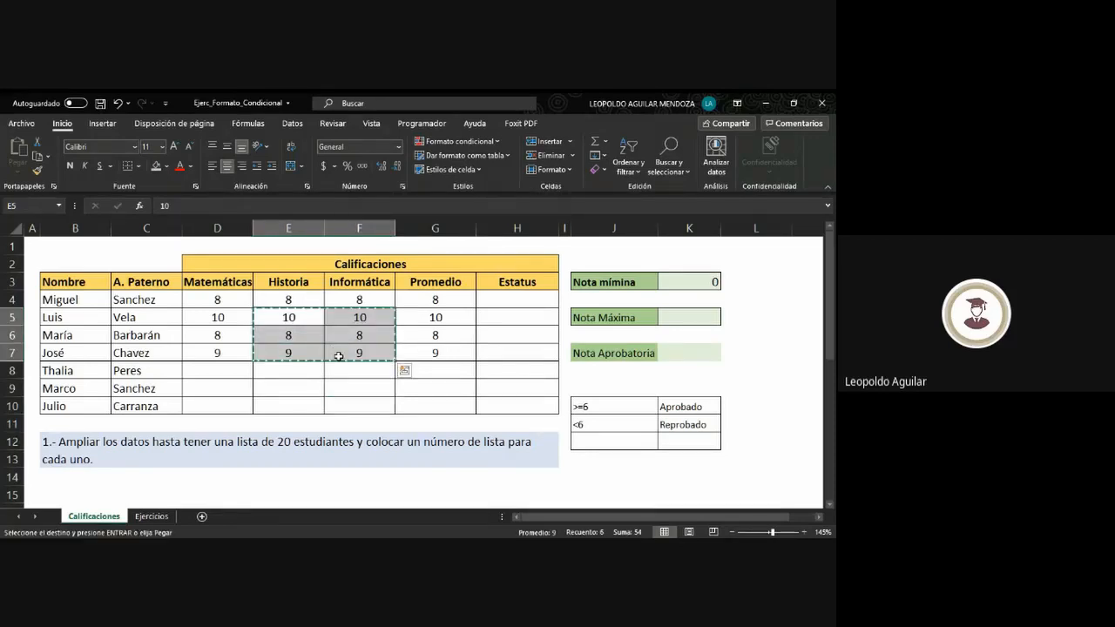
click(208, 373)
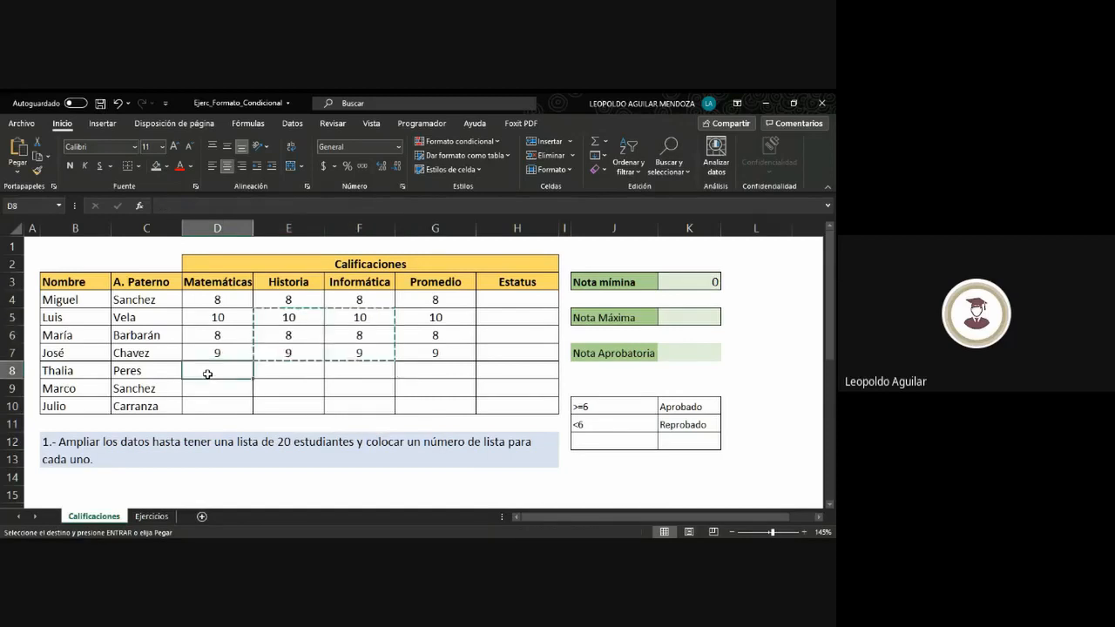
key(ctrl+v)
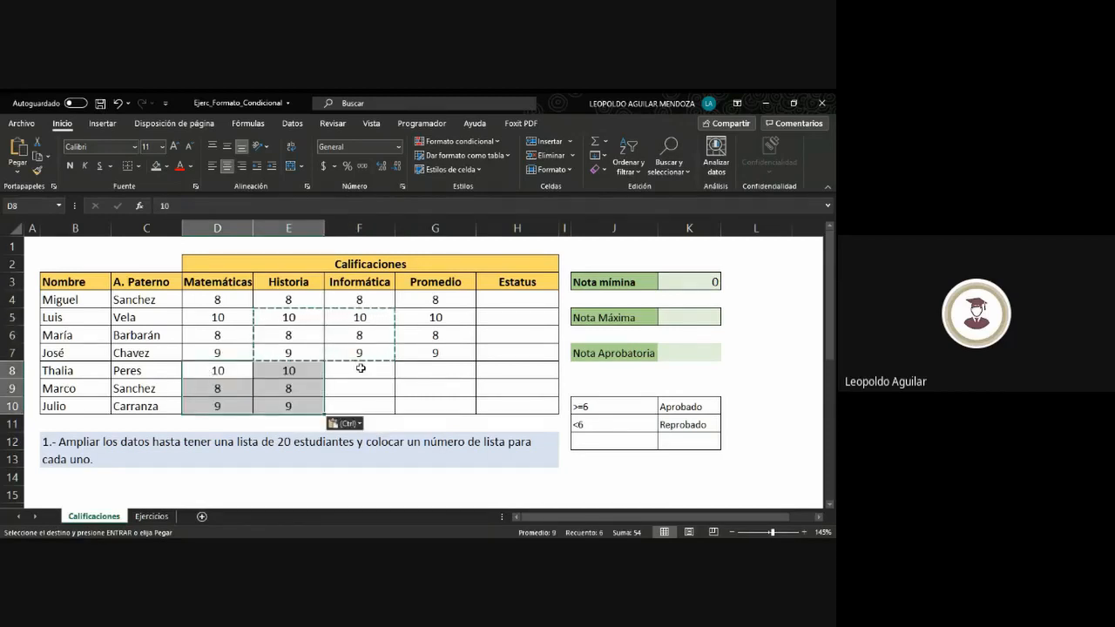
click(332, 370)
key(ctrl)
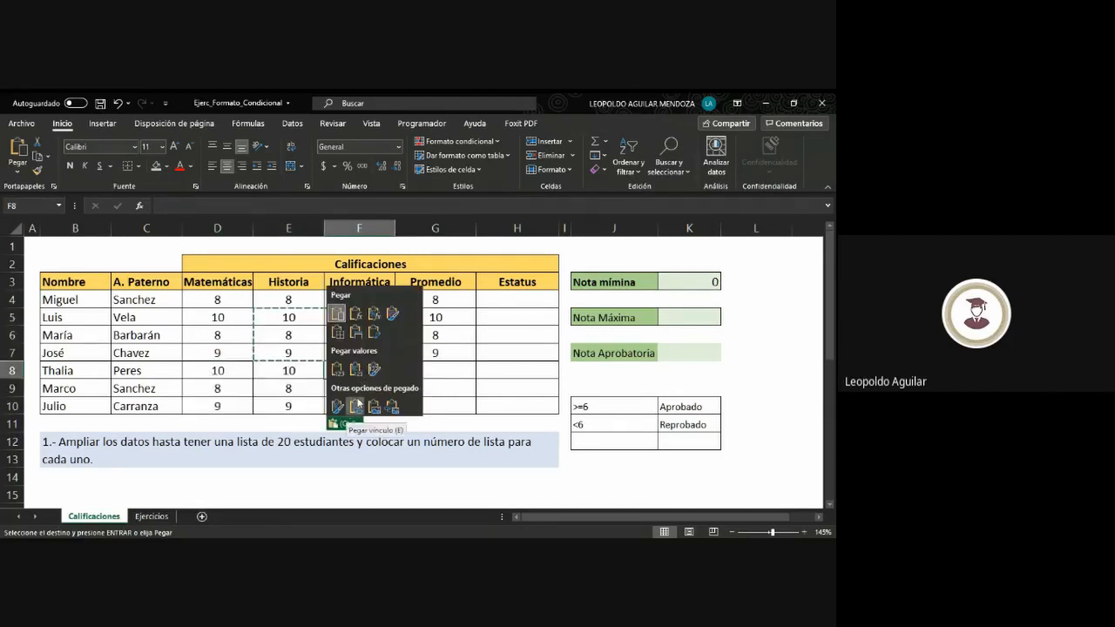
key(Escape)
key(ctrl+v)
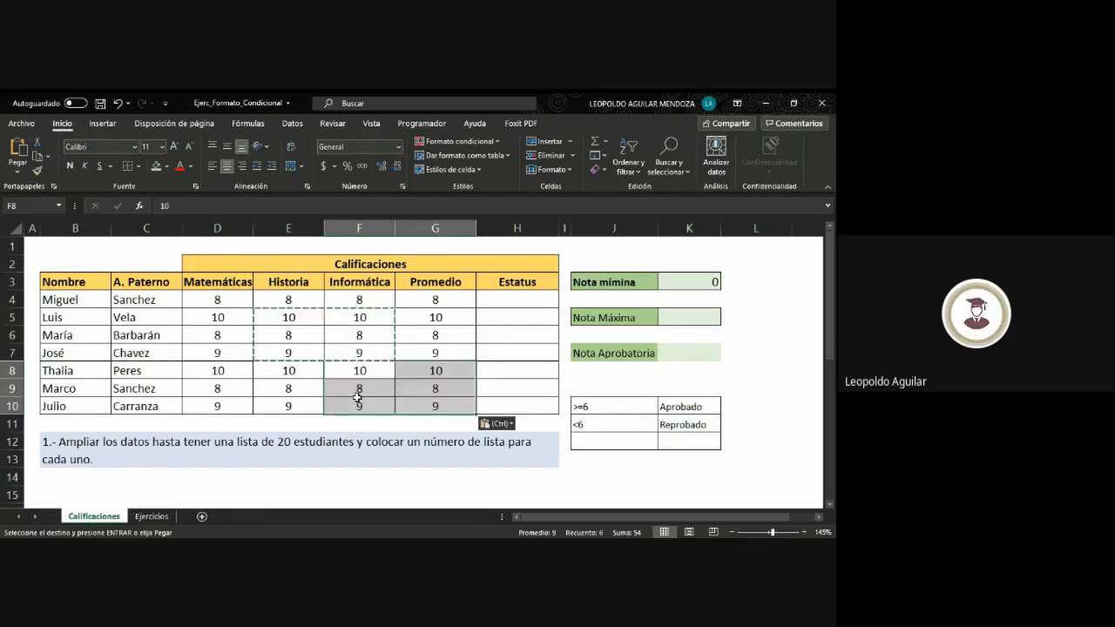
Step: Clear all the grades from the Promedio column, G4:G10
click(533, 336)
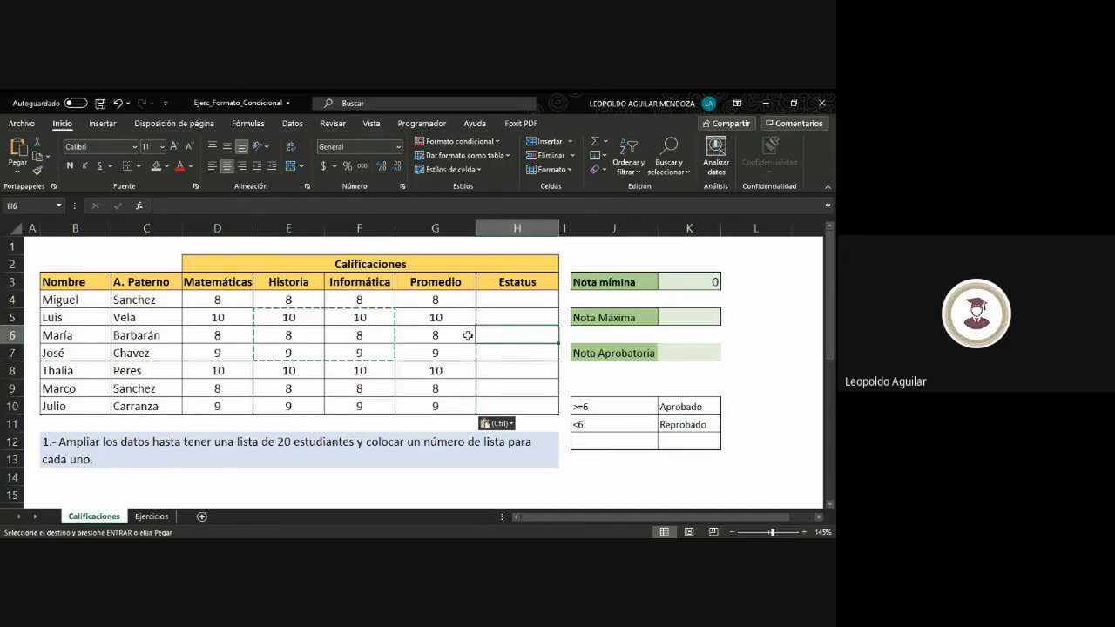
click(455, 336)
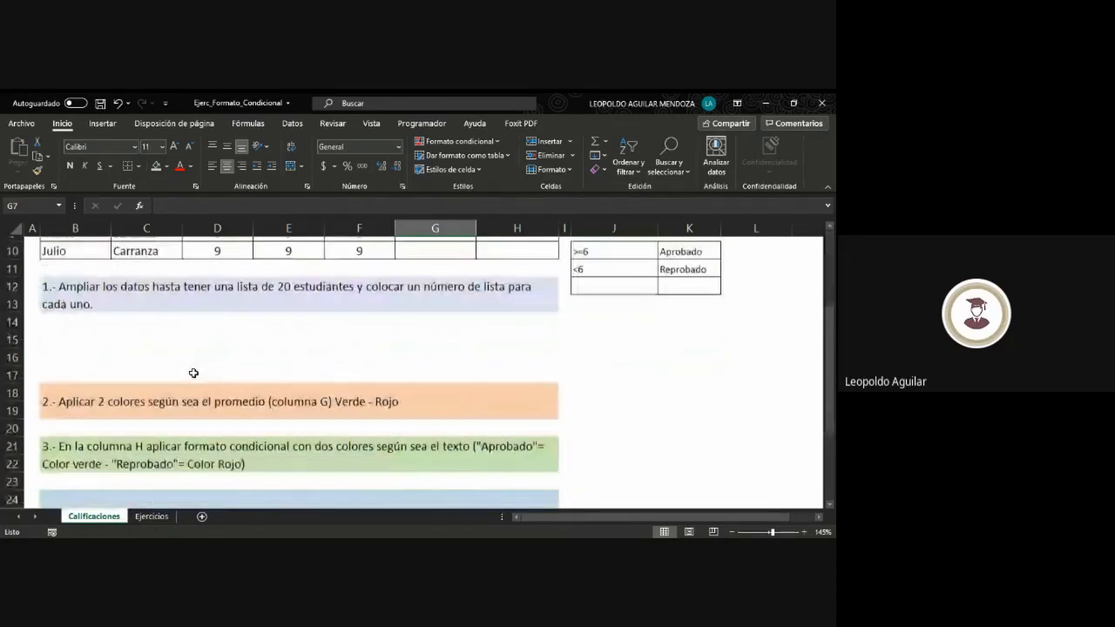
scroll(193, 373, up, 2)
scroll(193, 372, up, 1)
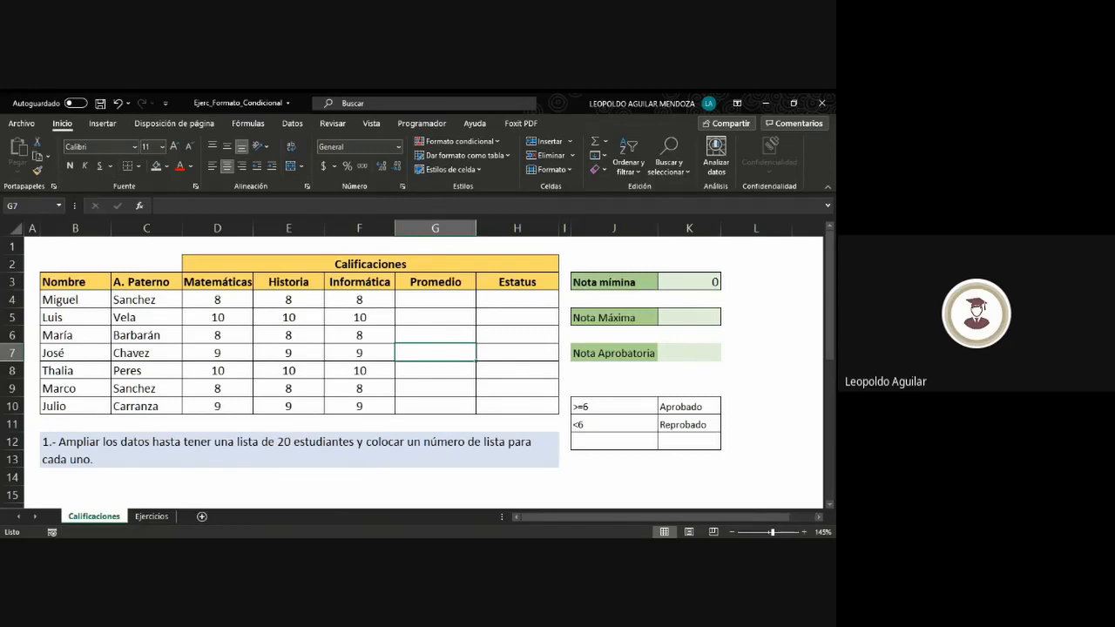
key(alt+Tab)
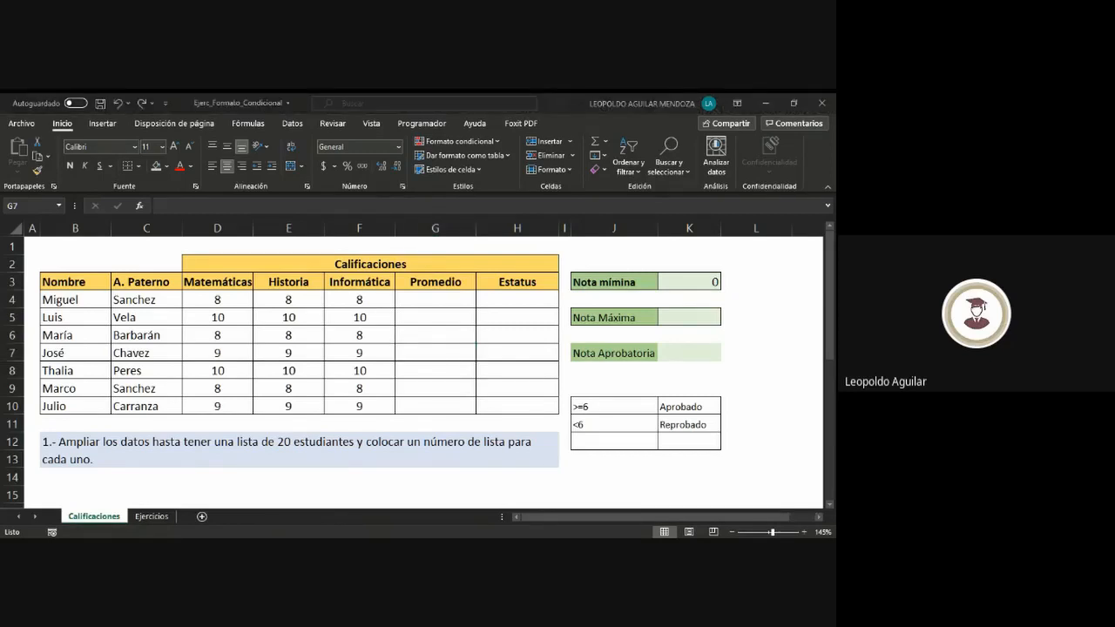
key(alt+Tab)
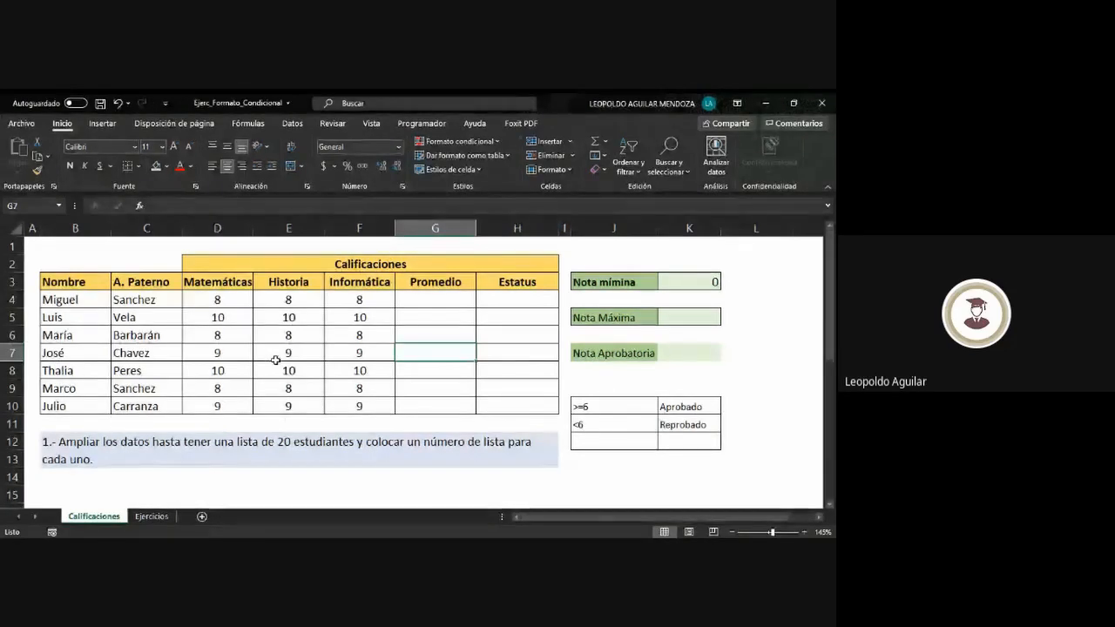
Step: Insert a new sheet column before the Nombre column
click(80, 337)
click(71, 310)
click(71, 300)
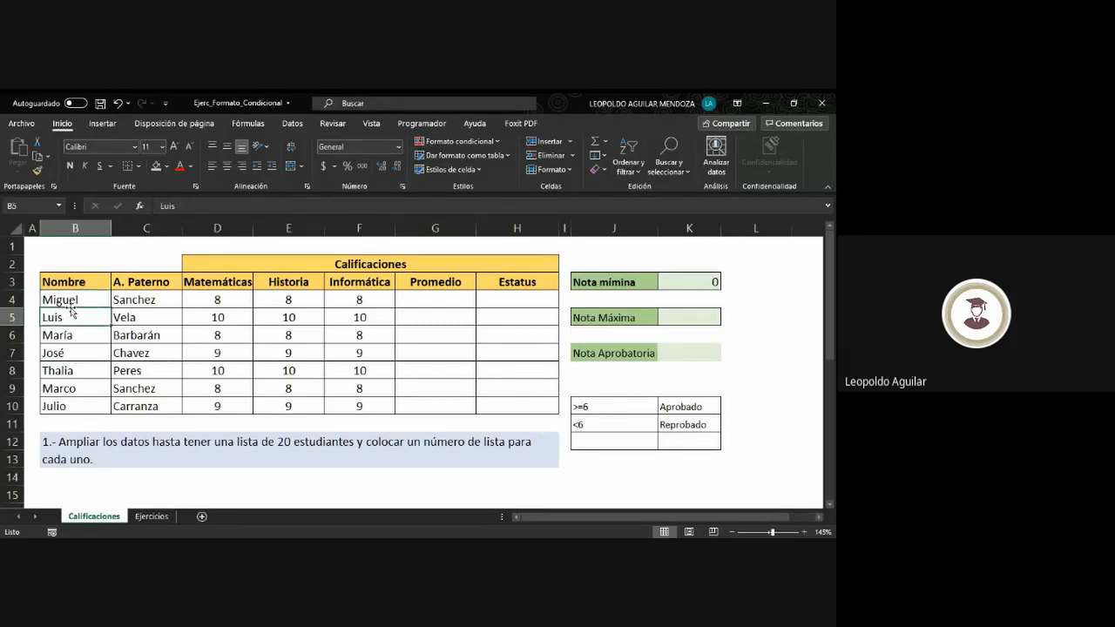
key(Down)
click(67, 302)
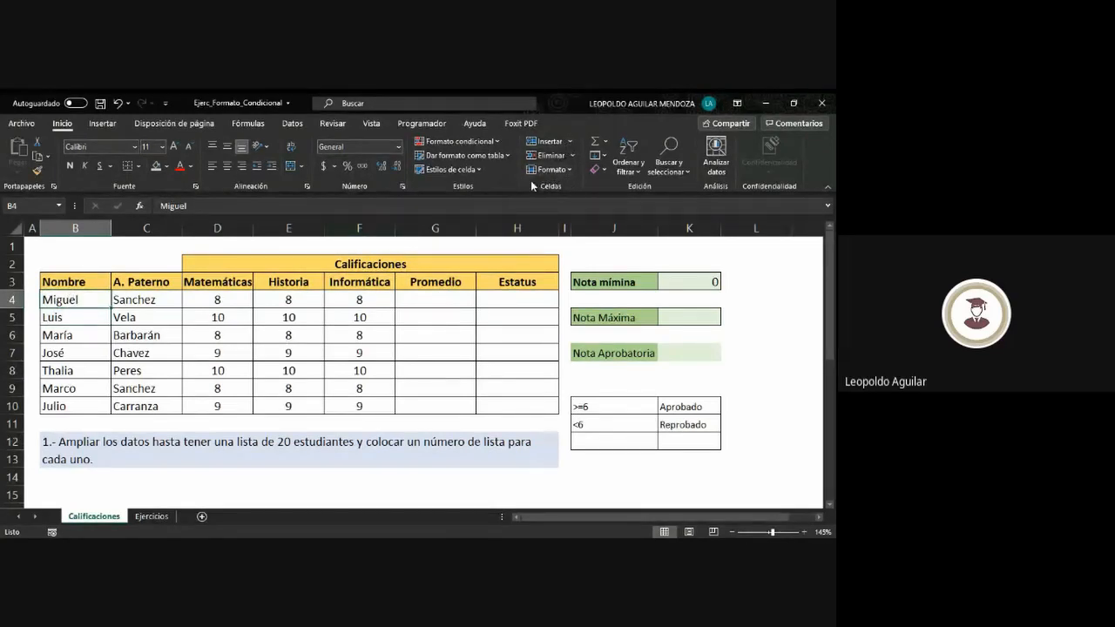
click(572, 143)
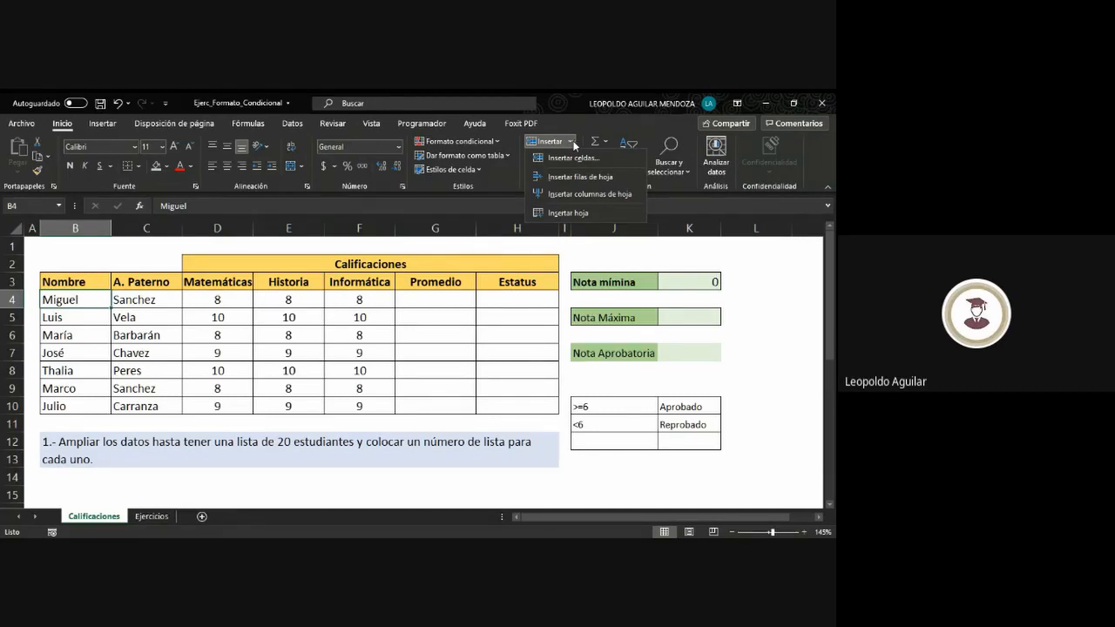
click(591, 193)
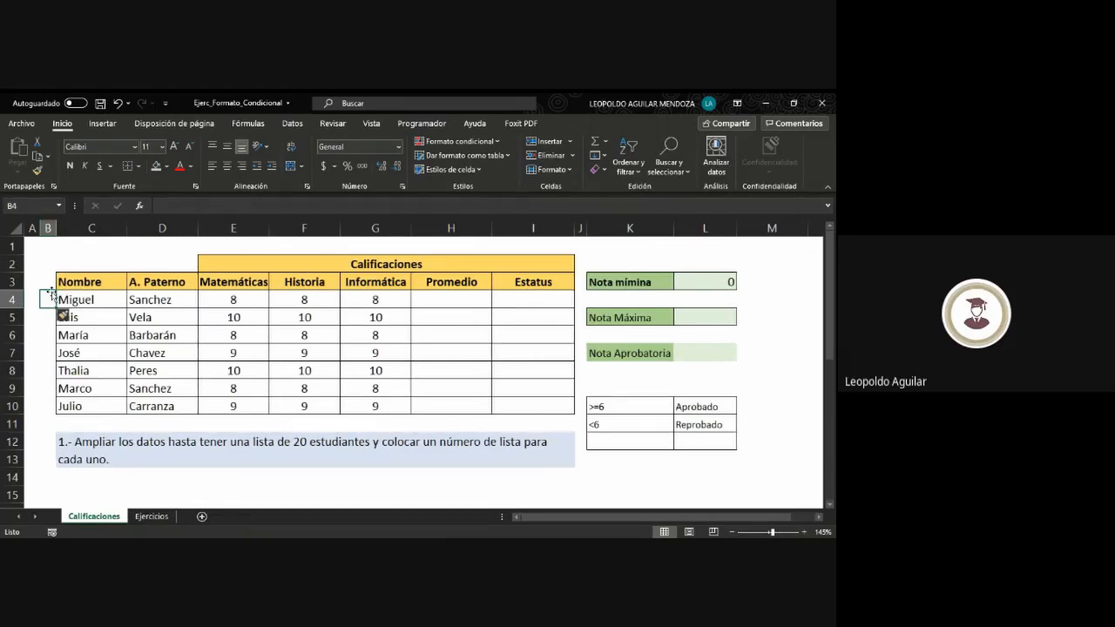
Step: Enter the header n.l. in B3 of the new column and widen column B slightly
key(Up)
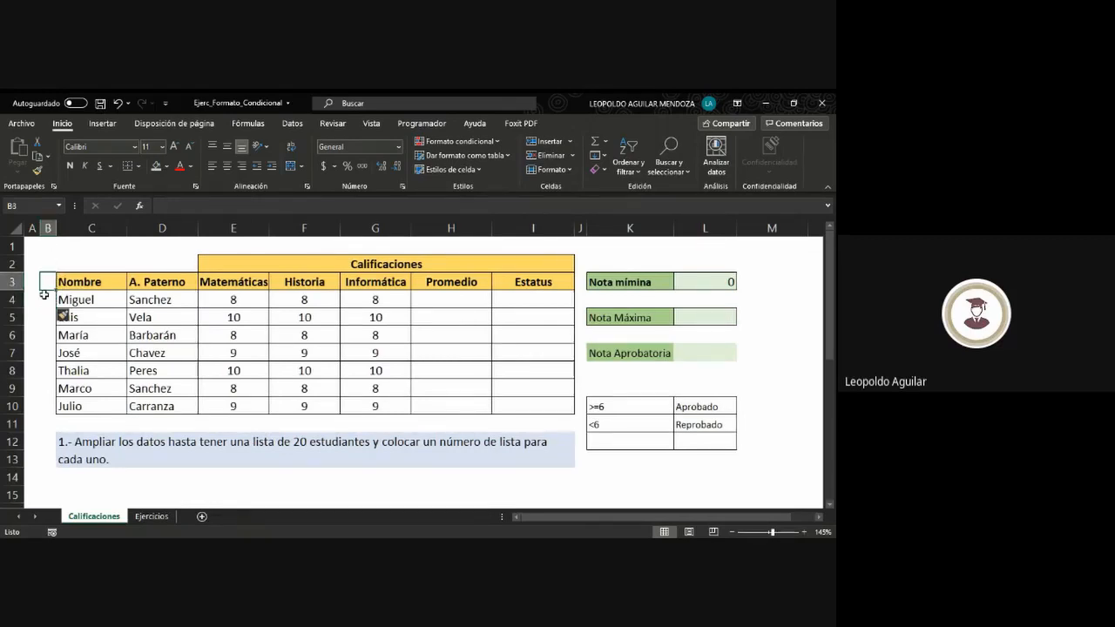
text(N)
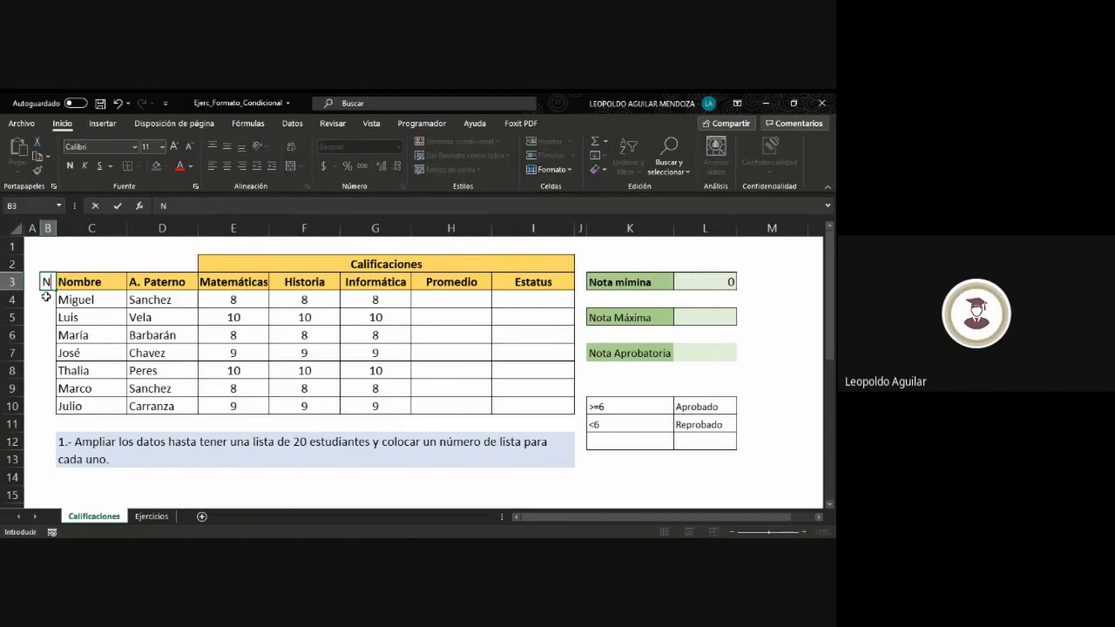
click(51, 249)
drag(56, 227, 66, 227)
click(48, 282)
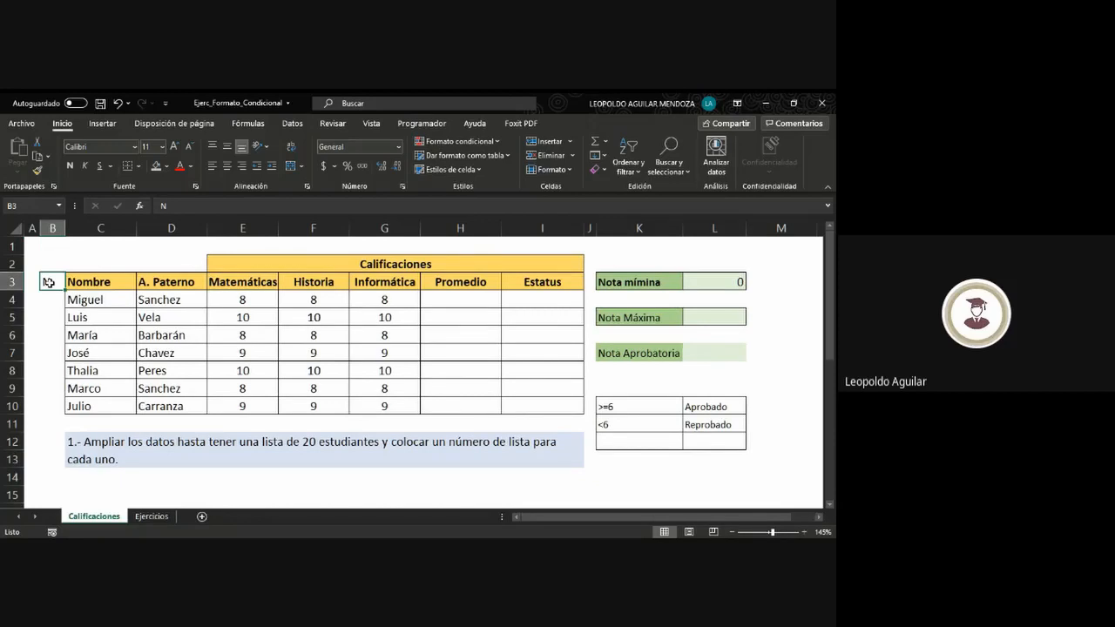
text(.)
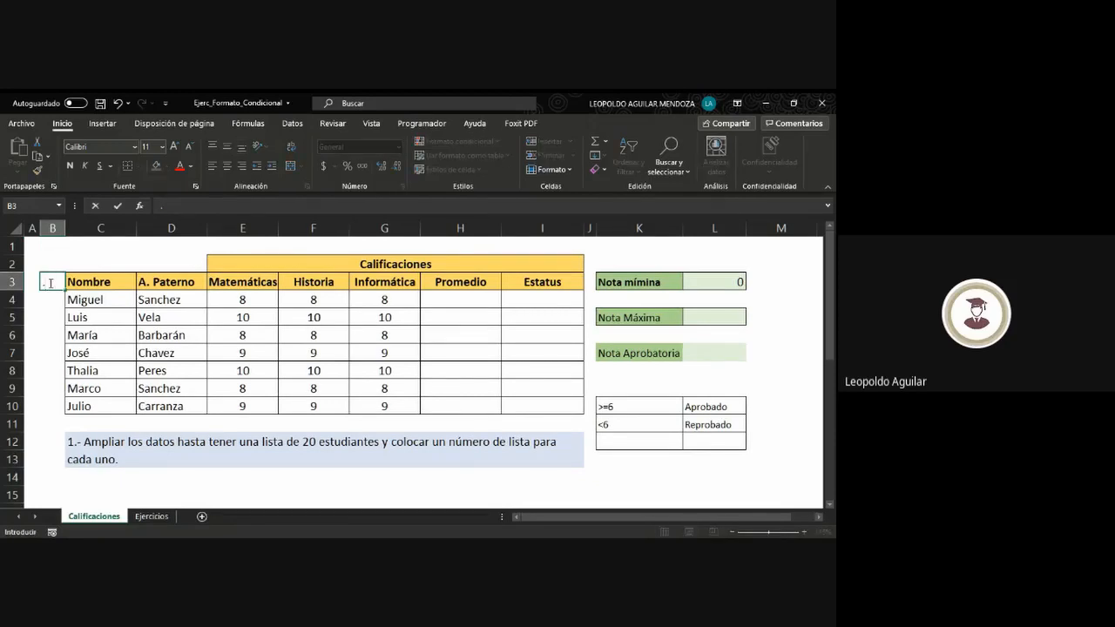
text(L)
key(BackSpace)
key(BackSpace)
text(n.l.)
Step: Enter the list numbers 1 and 2 for the first two students in B4:B5
click(49, 301)
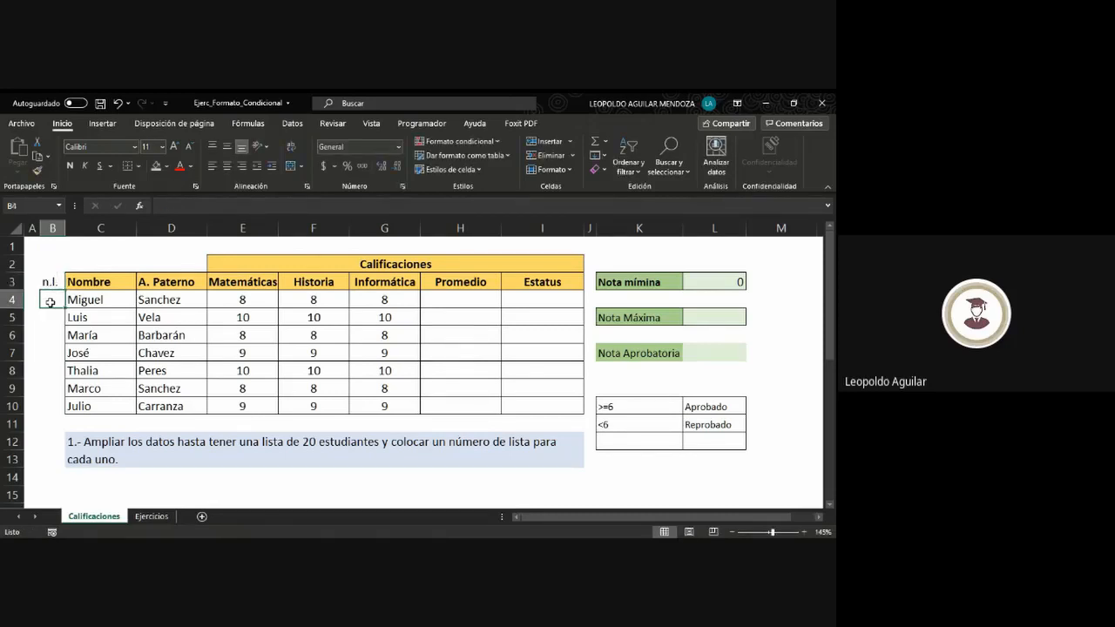
text(1)
key(Return)
text(2)
key(Return)
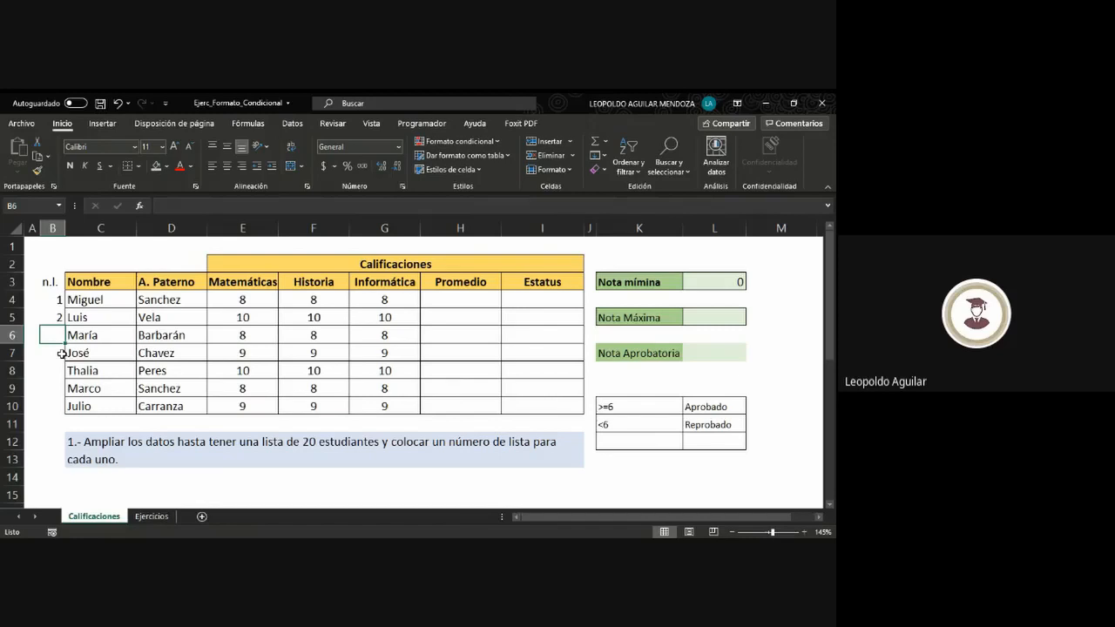
Step: Extend the number series in B4:B5 down to the last student's row at B10
click(54, 298)
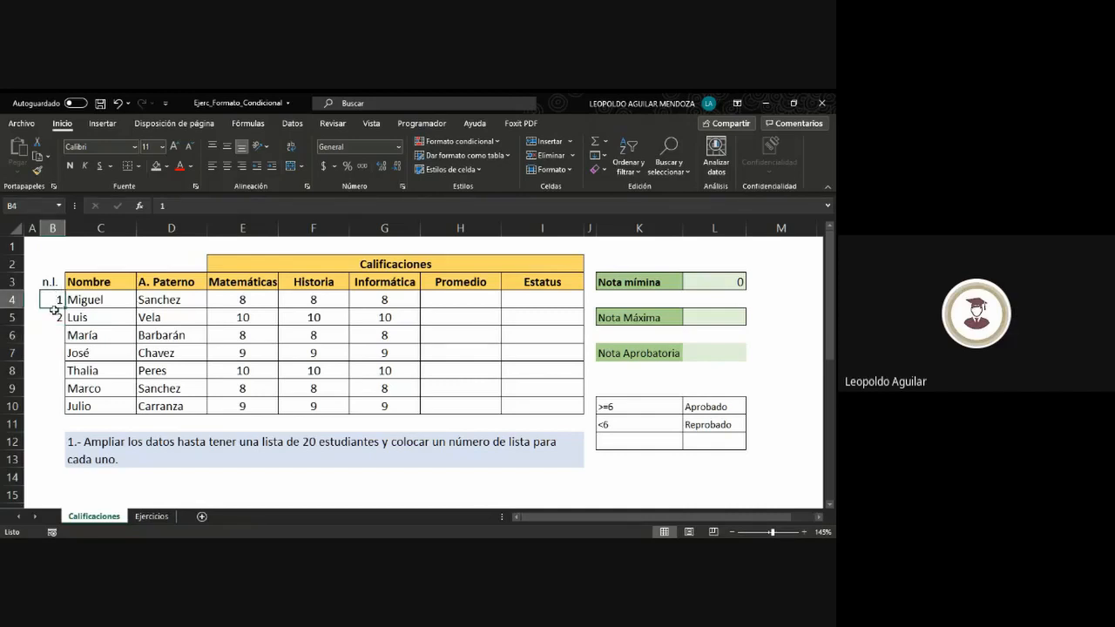
click(55, 315)
click(54, 338)
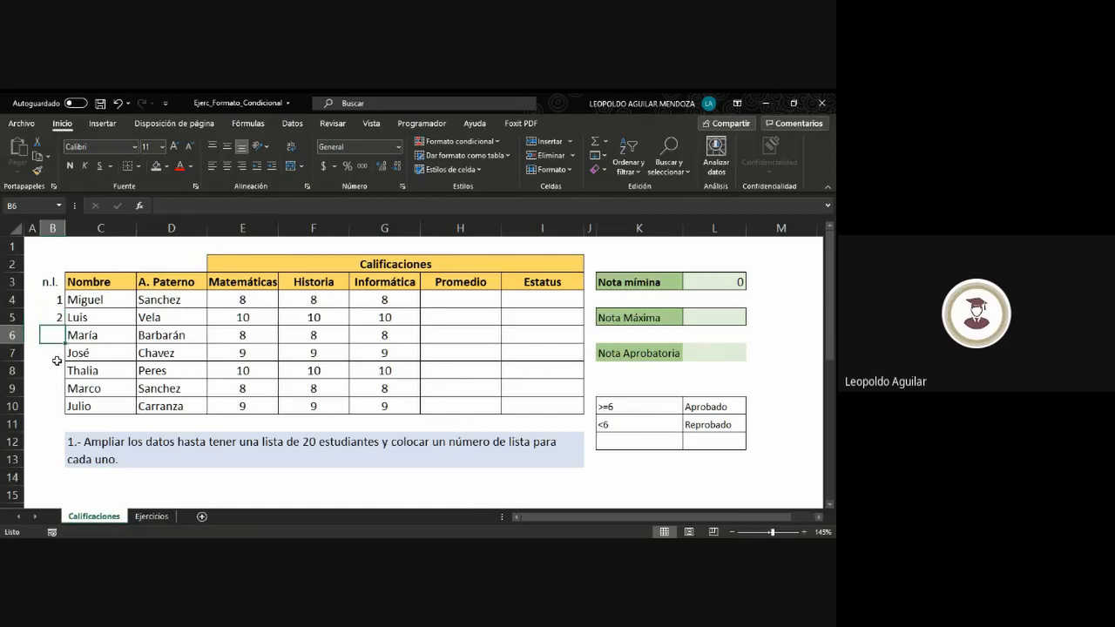
click(55, 302)
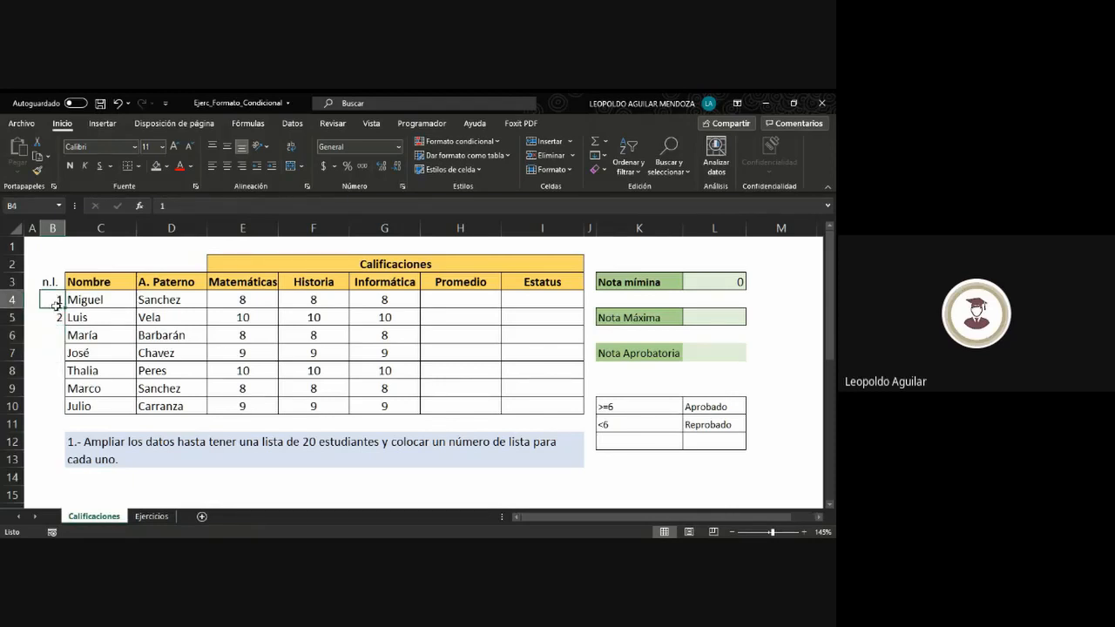
drag(55, 302, 57, 314)
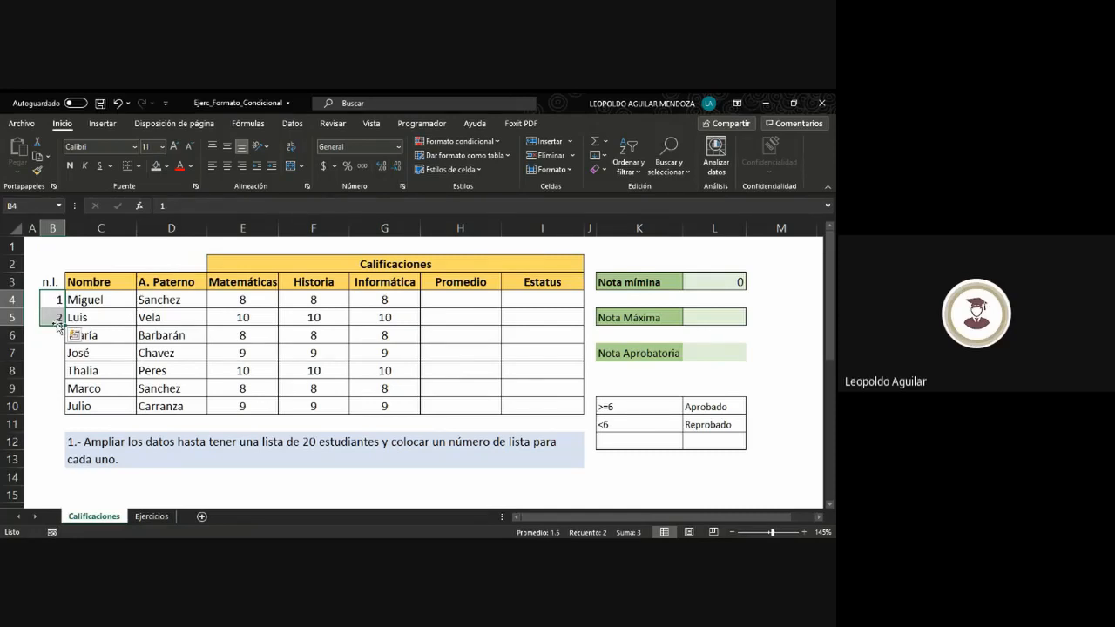
click(55, 338)
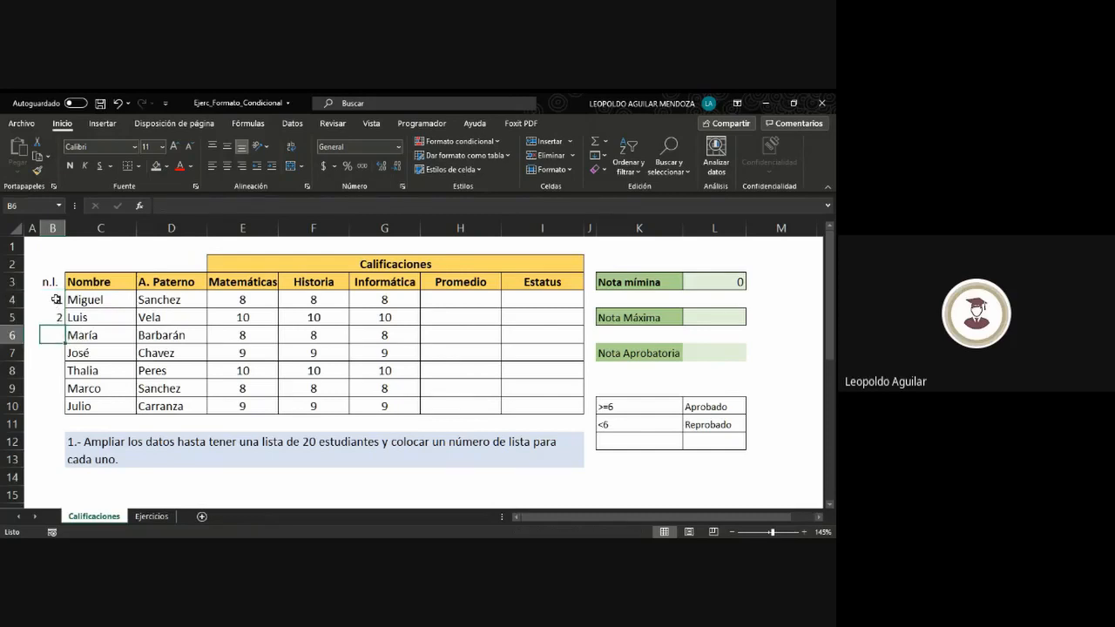
click(56, 300)
drag(55, 300, 49, 319)
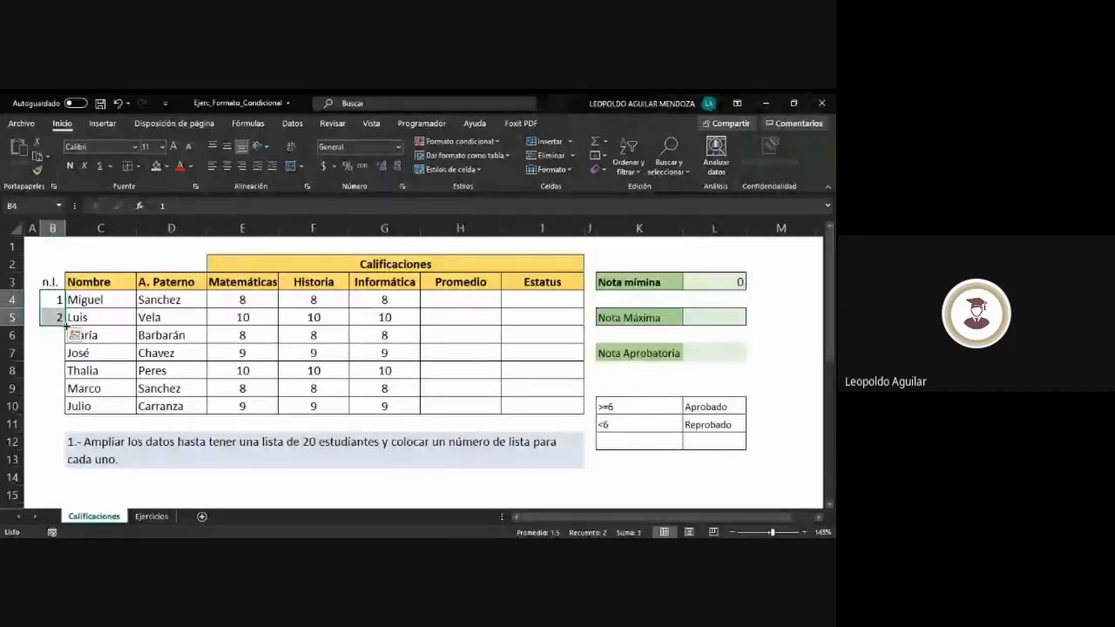
drag(65, 325, 66, 415)
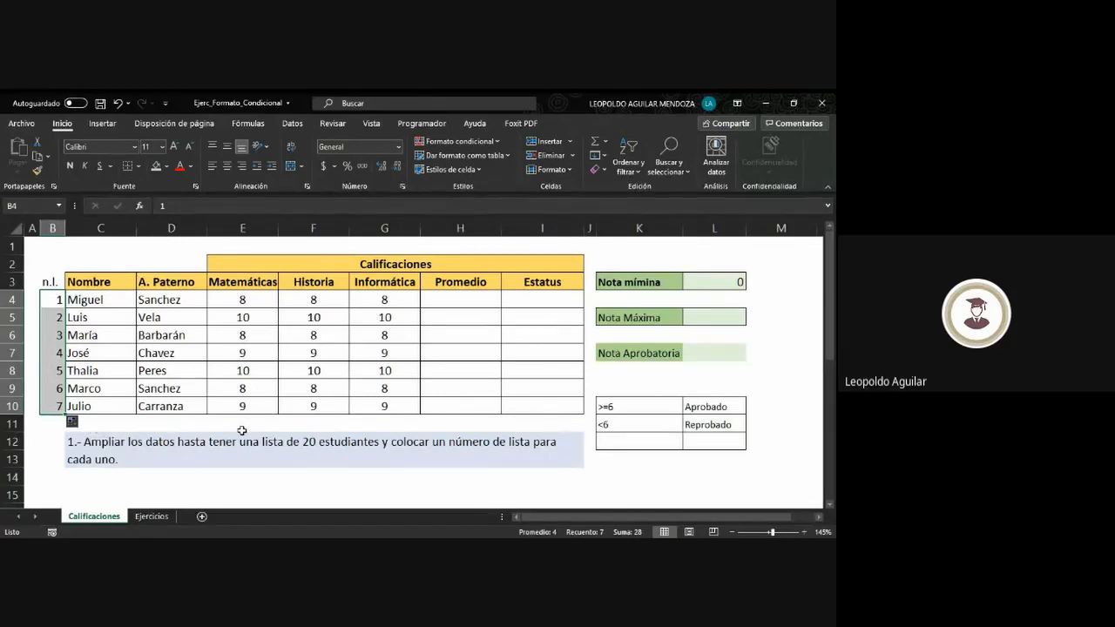
Step: Insert a blank sheet row above the last student's record at row 10
click(205, 427)
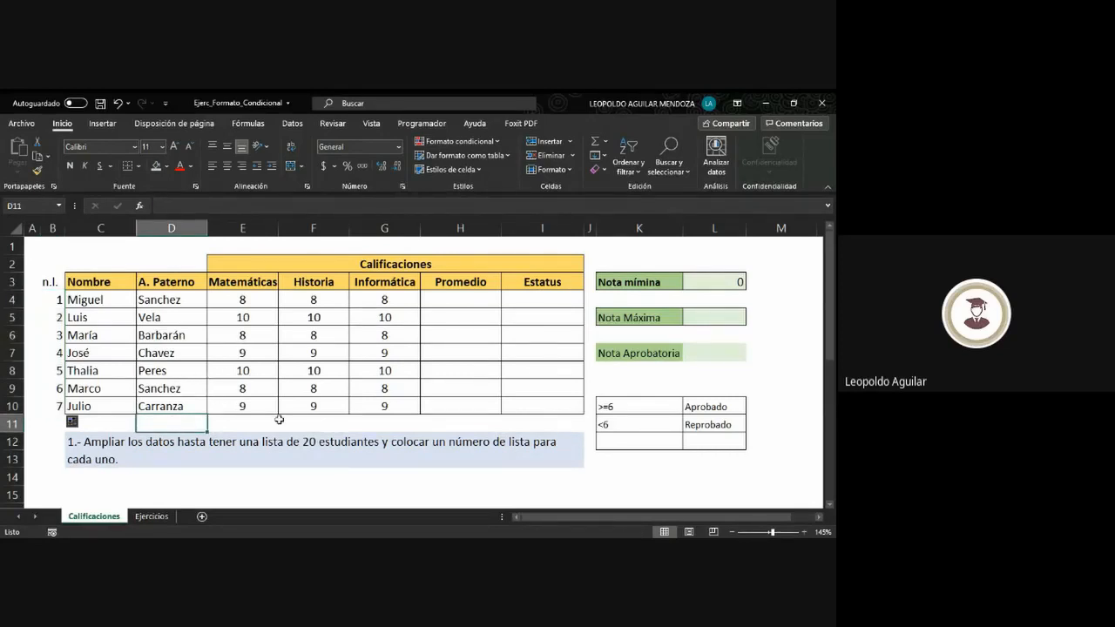
click(173, 388)
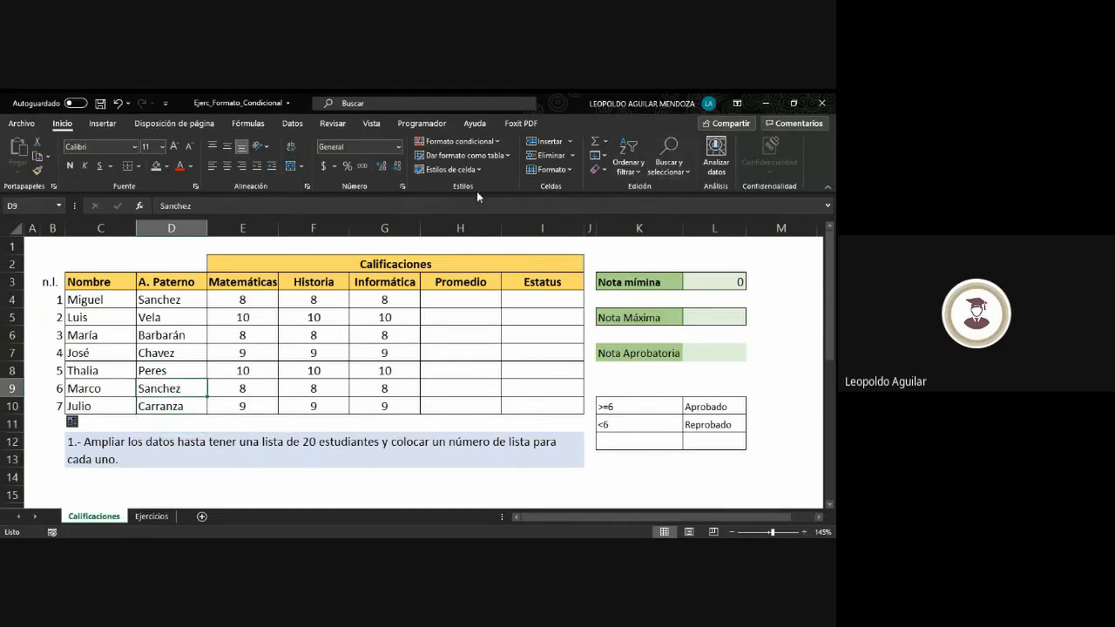
click(87, 407)
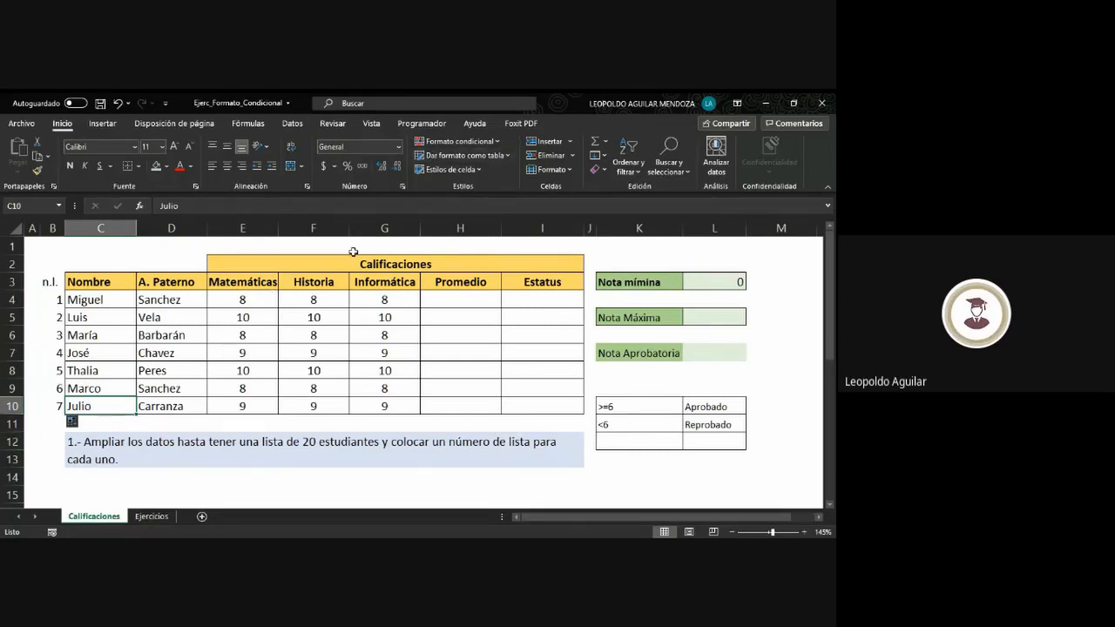
click(571, 142)
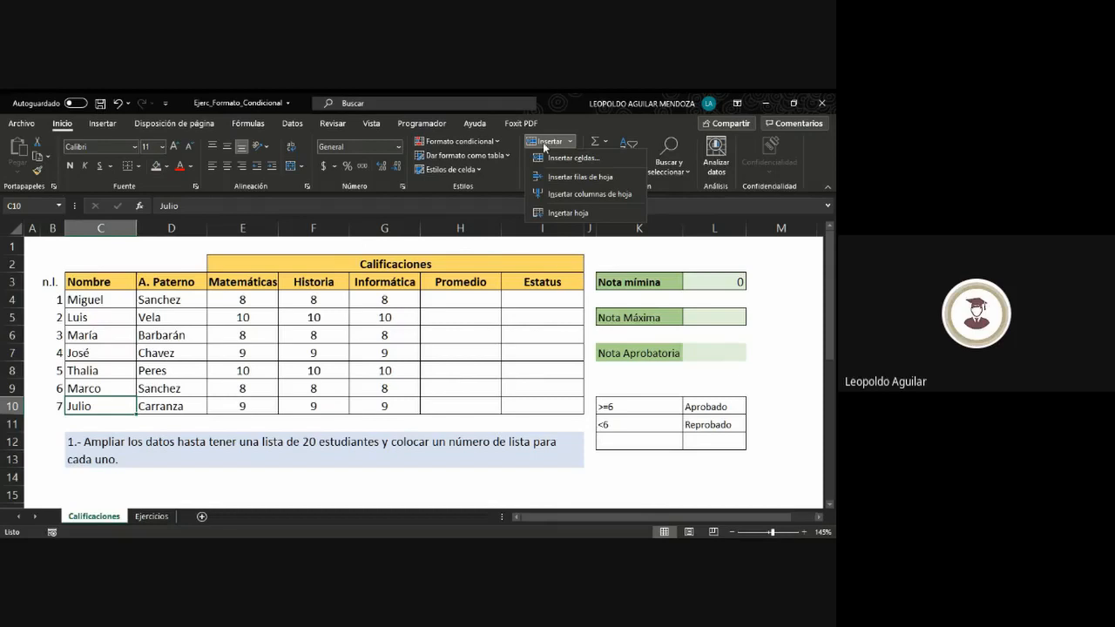
click(573, 140)
click(572, 140)
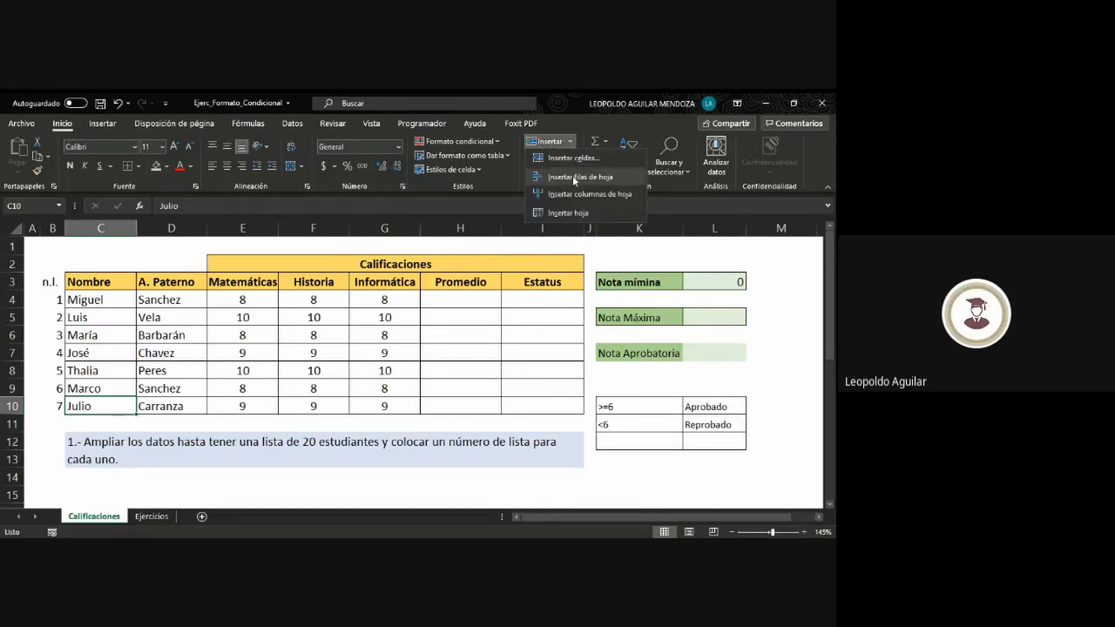
click(573, 176)
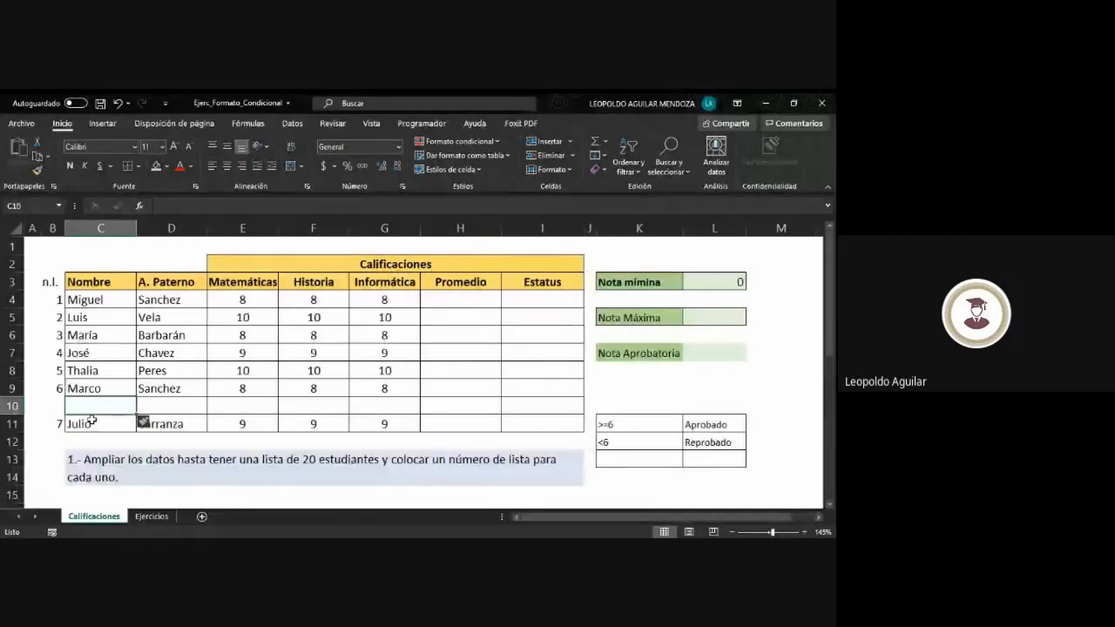
right_click(90, 421)
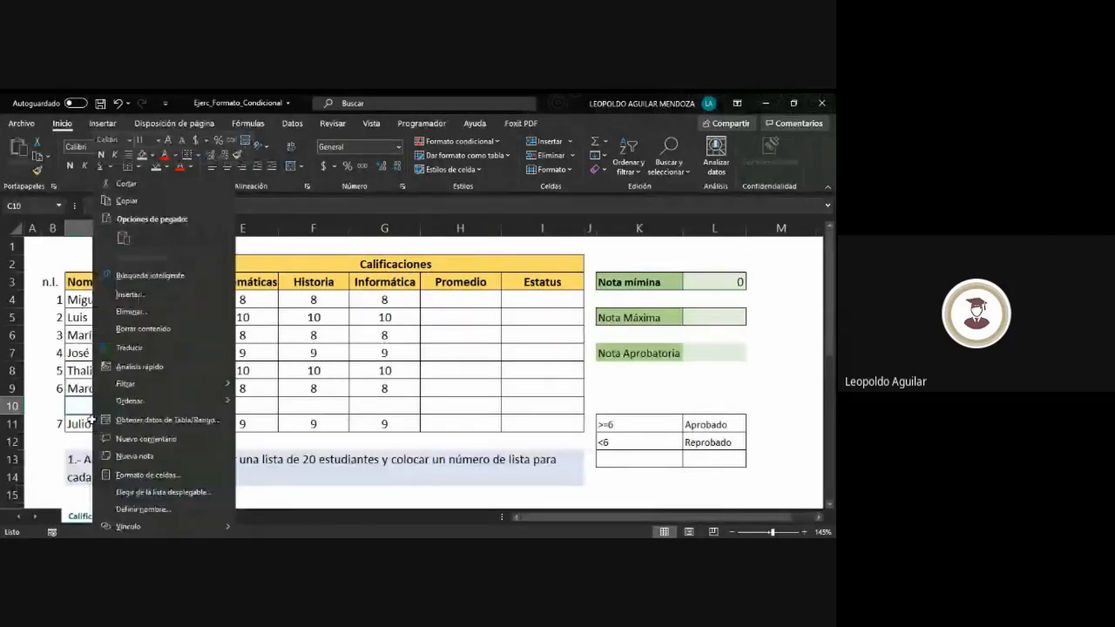
click(79, 424)
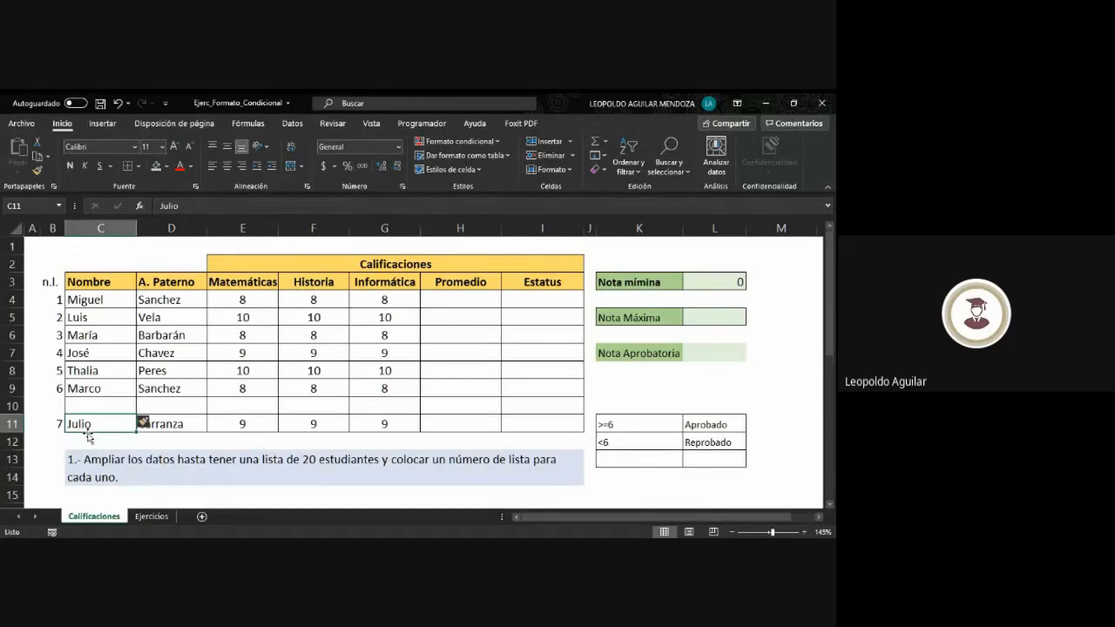
Step: Undo the last row insertion and insert a blank sheet row directly below the last student's record, at row 11
key(ctrl+z)
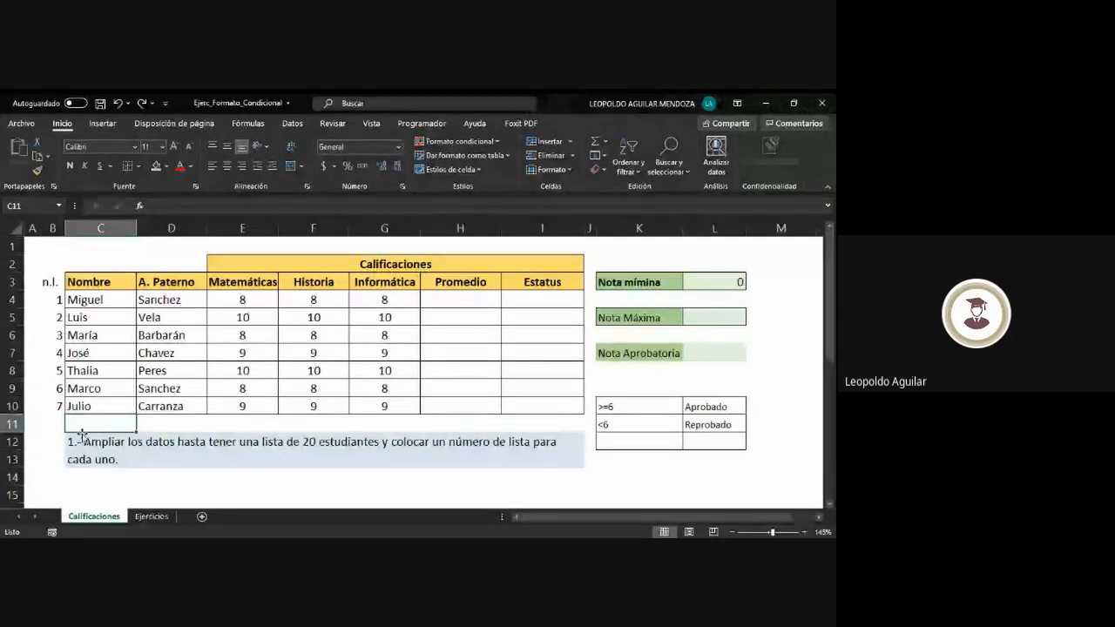
click(571, 142)
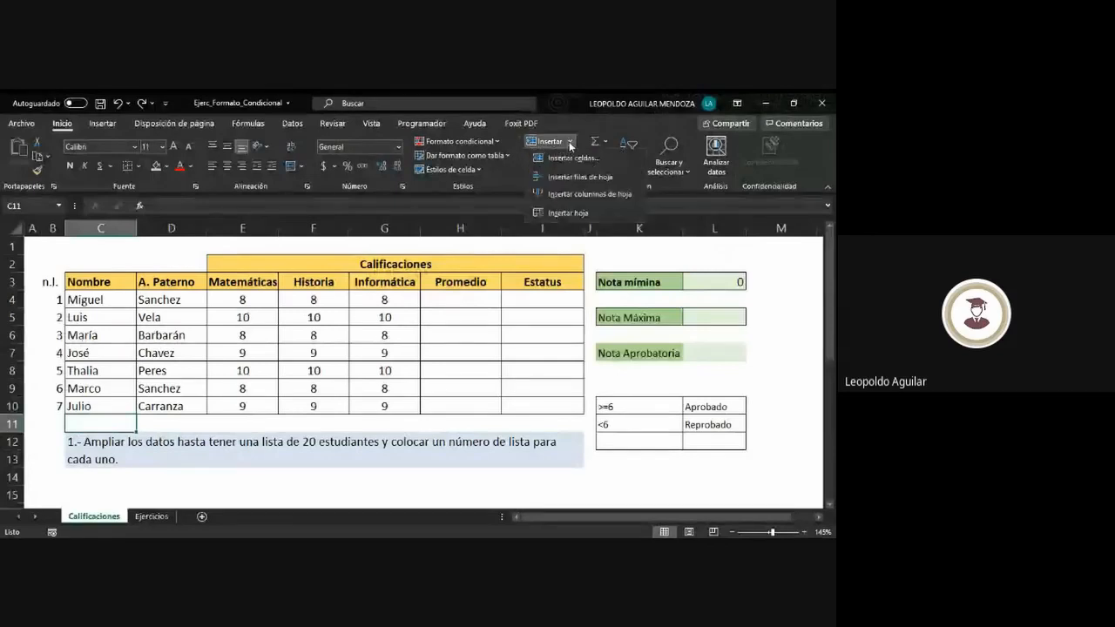
click(590, 176)
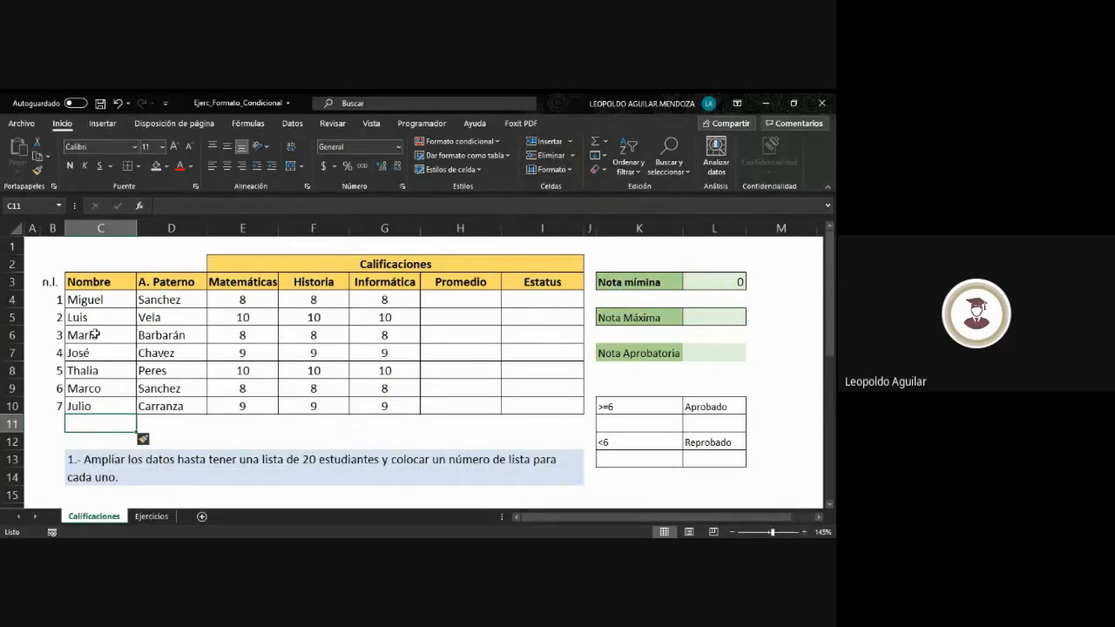
Step: Try inserting a sheet row above the first student's record at row 4, and undo it
click(88, 302)
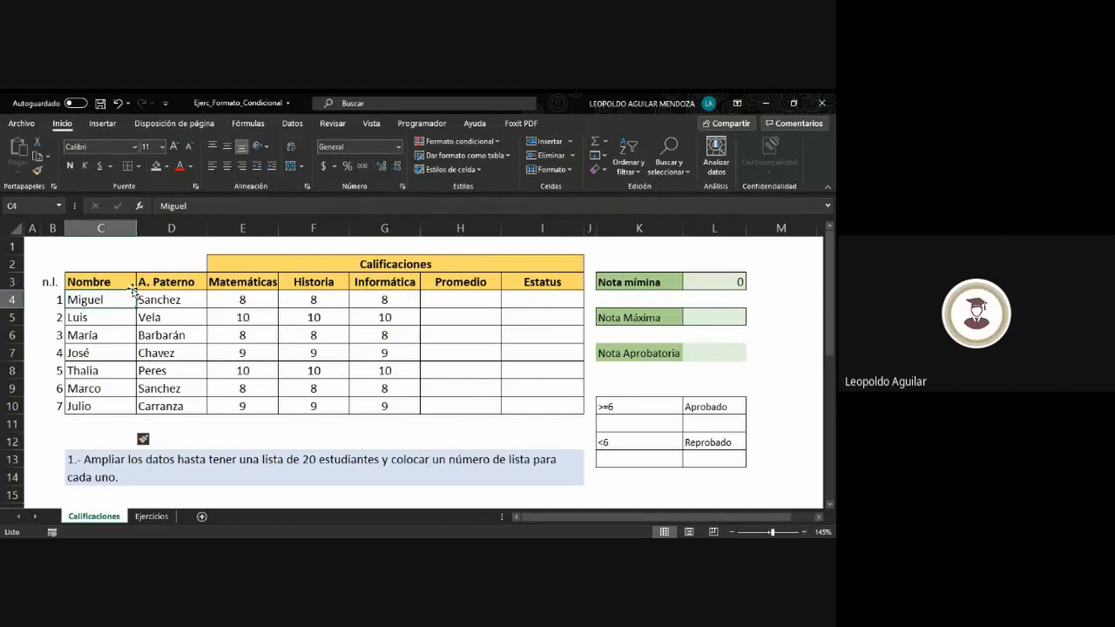
click(570, 141)
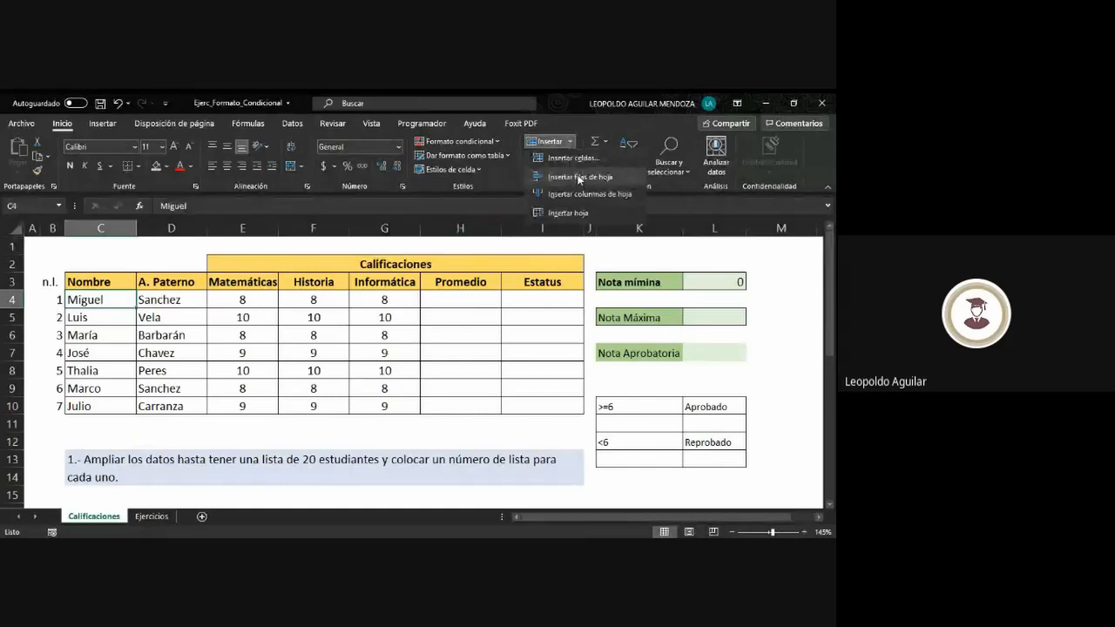
click(579, 177)
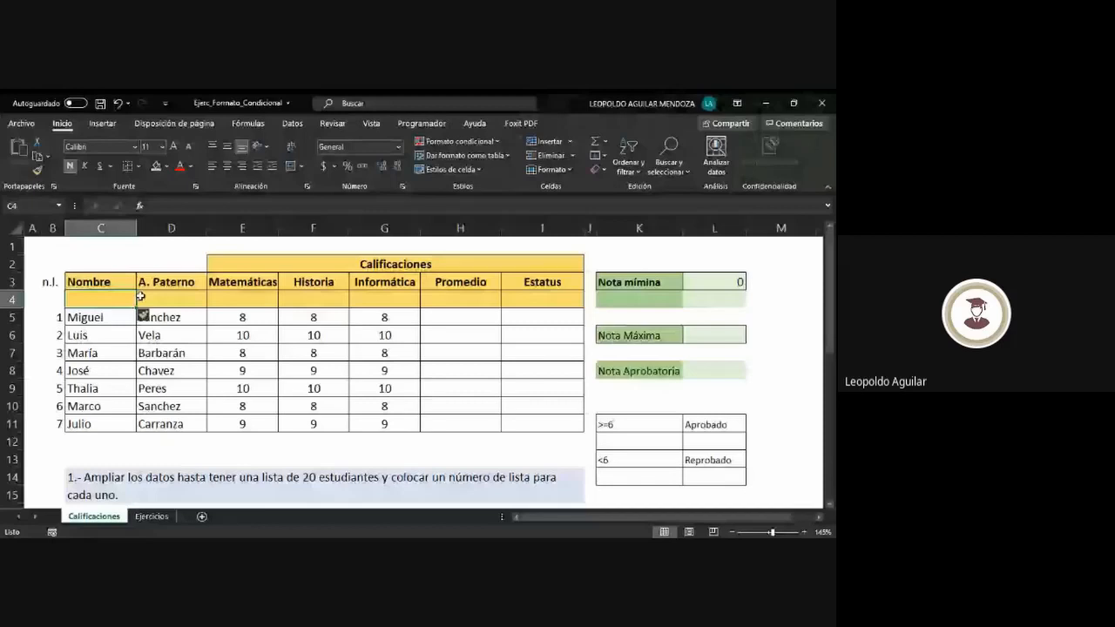
key(ctrl+z)
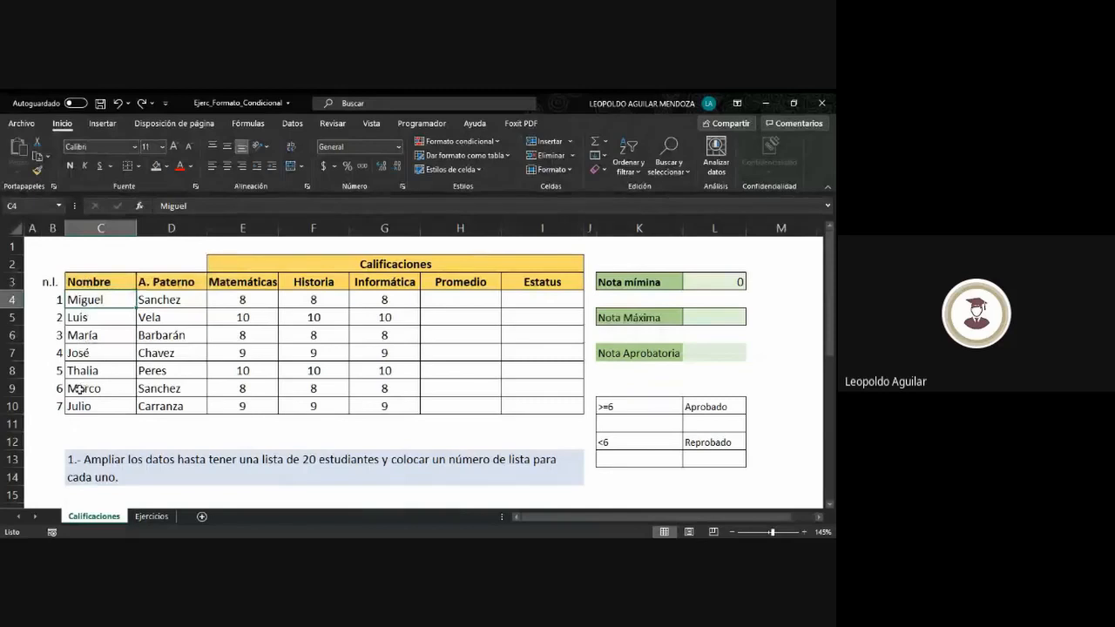
Step: Insert five blank sheet rows between the first and second students, at rows 5 to 9
drag(84, 391, 87, 321)
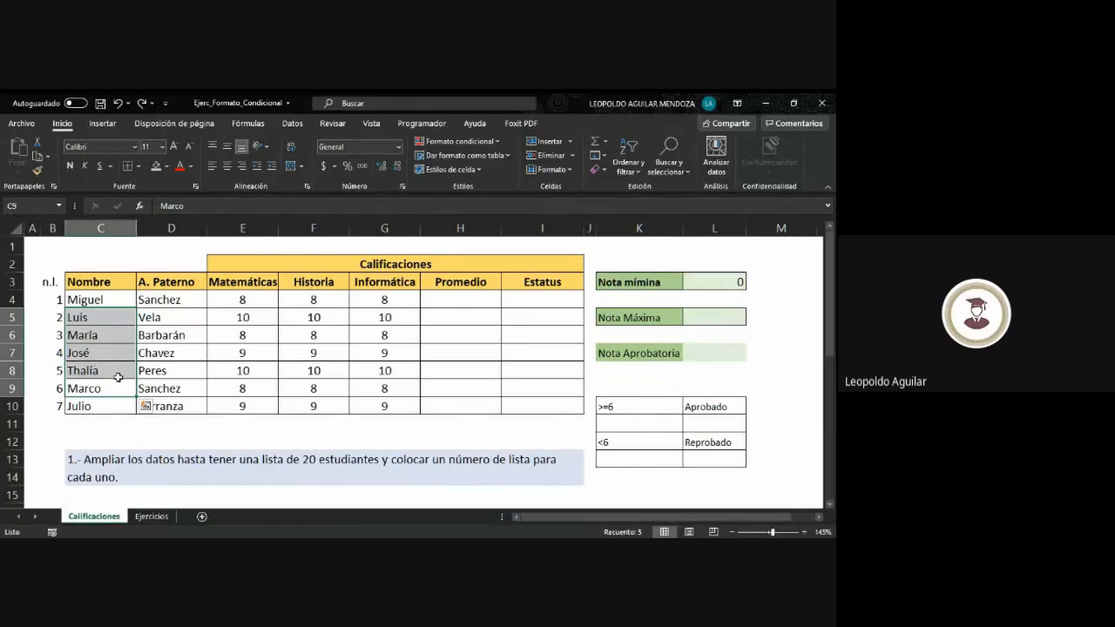
click(572, 142)
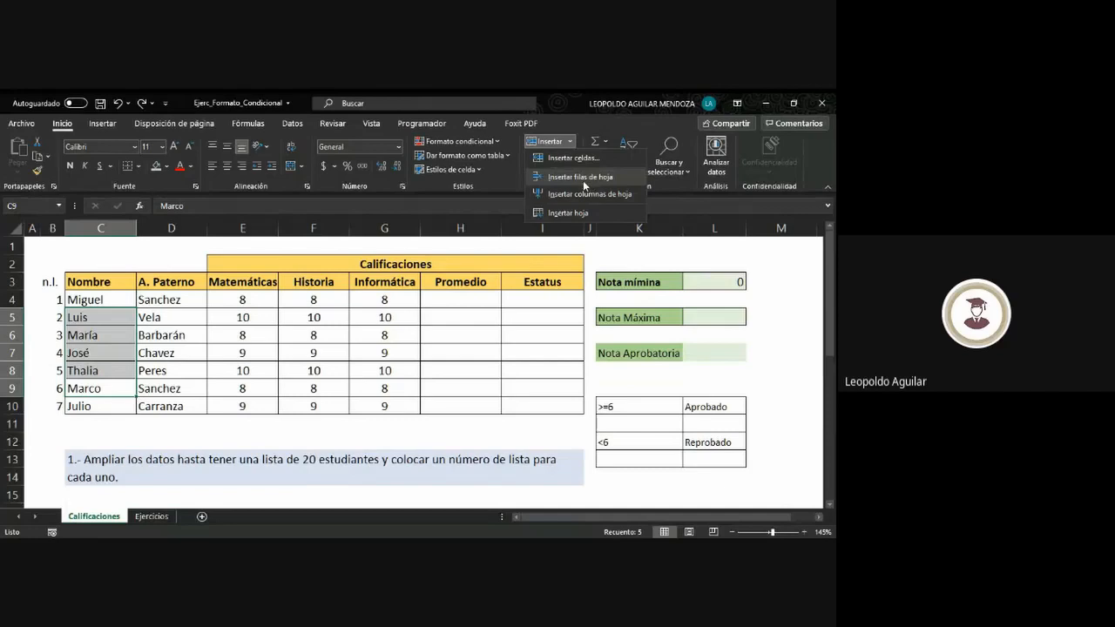
click(584, 178)
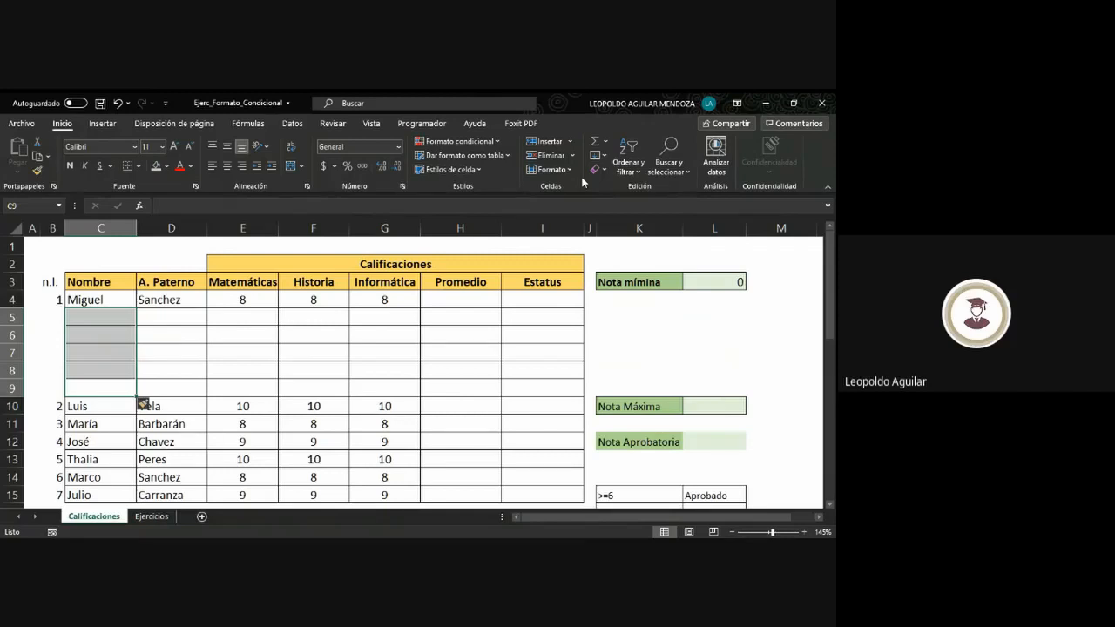
click(291, 356)
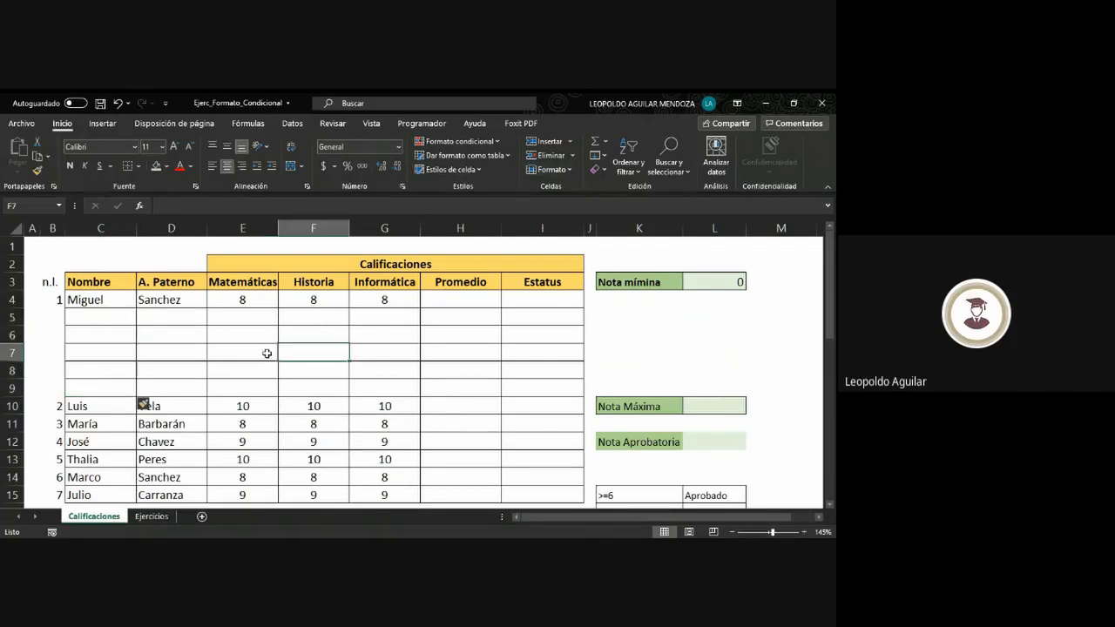
Step: Enter list number 2 in B5 and extend the series in B4:B5 down to the last student at B15
click(58, 317)
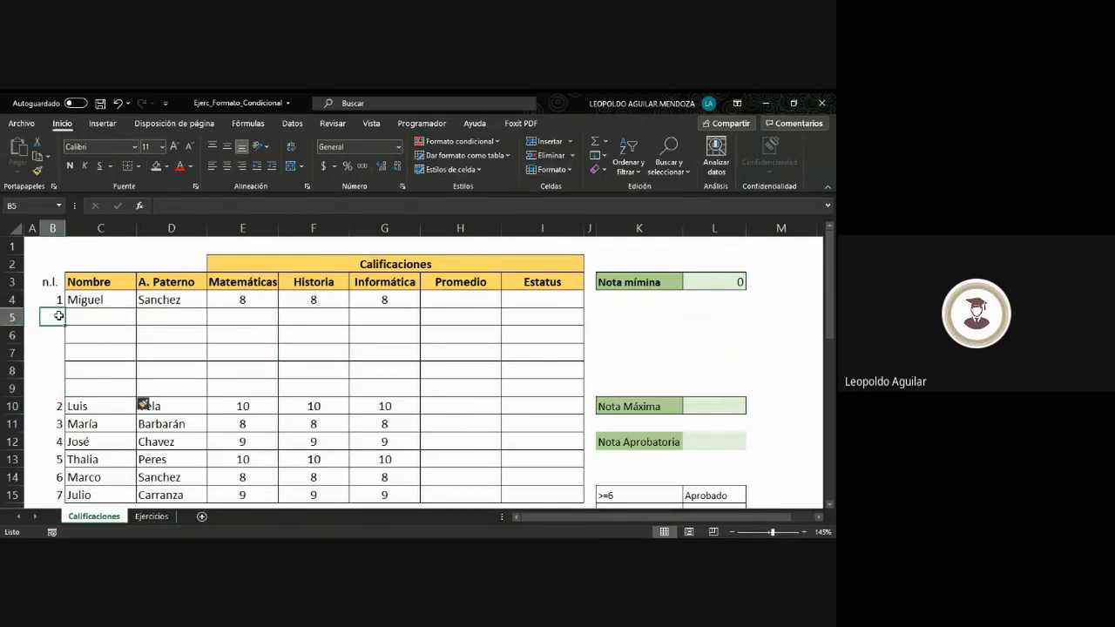
text(2)
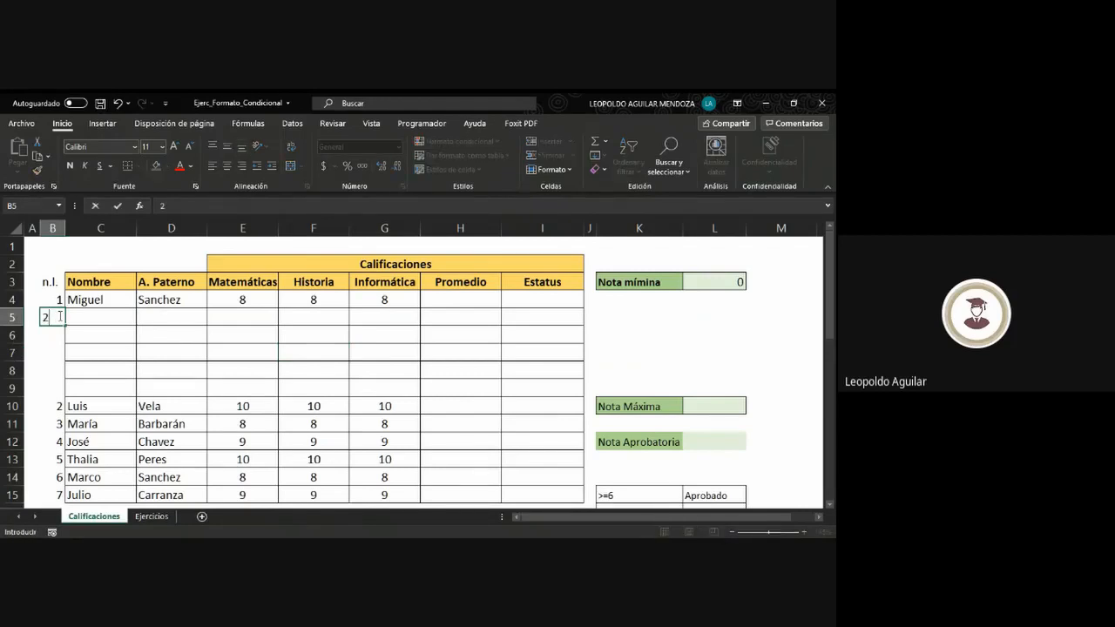
key(Return)
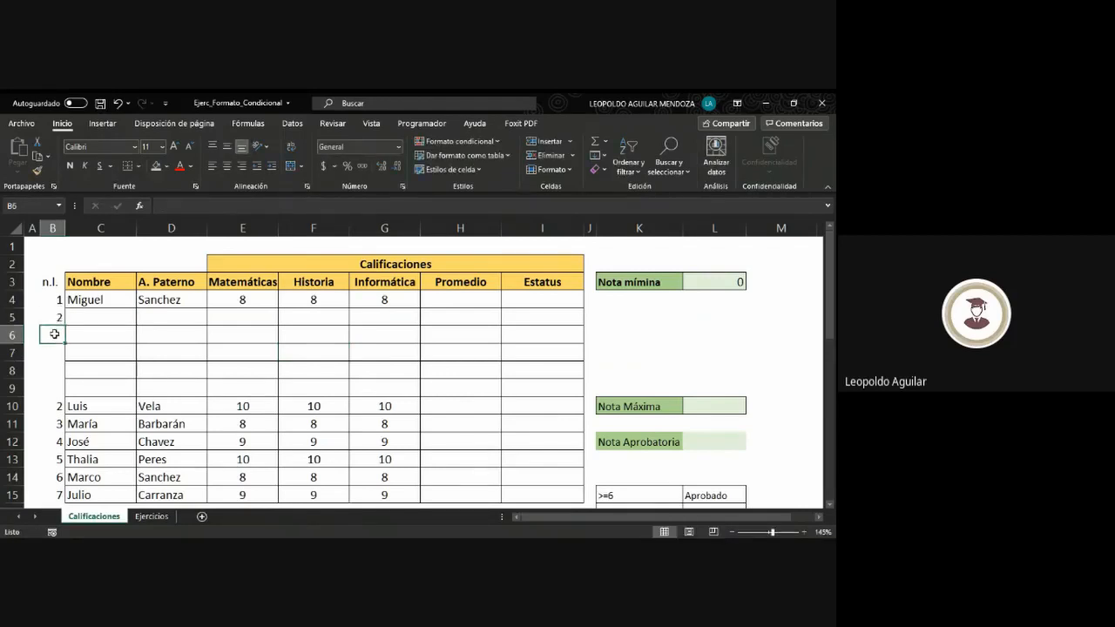
click(55, 299)
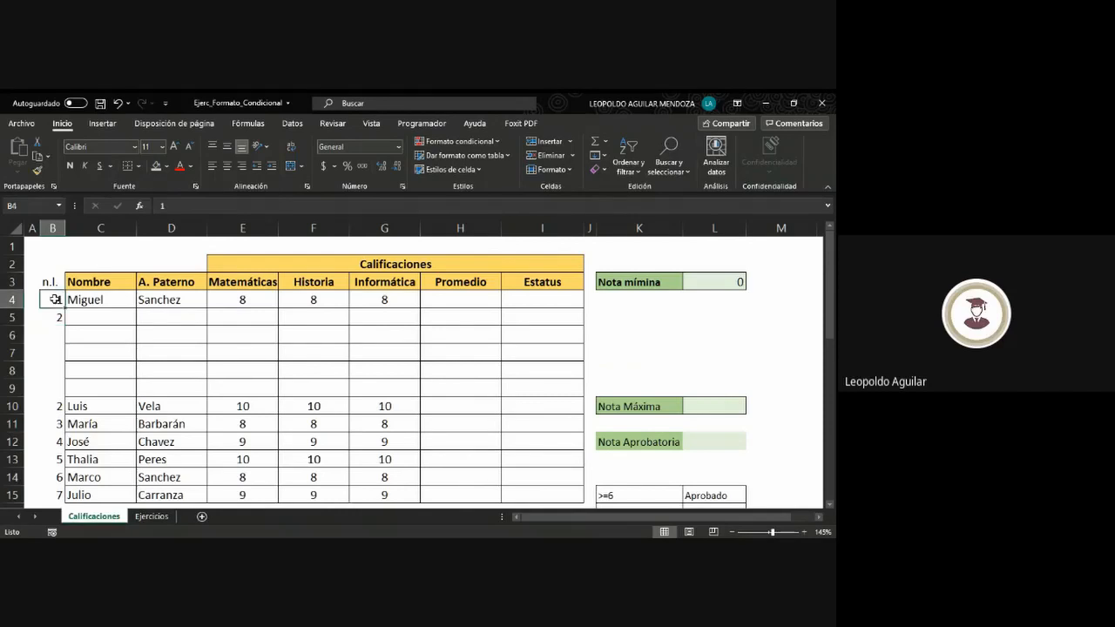
drag(55, 298, 55, 317)
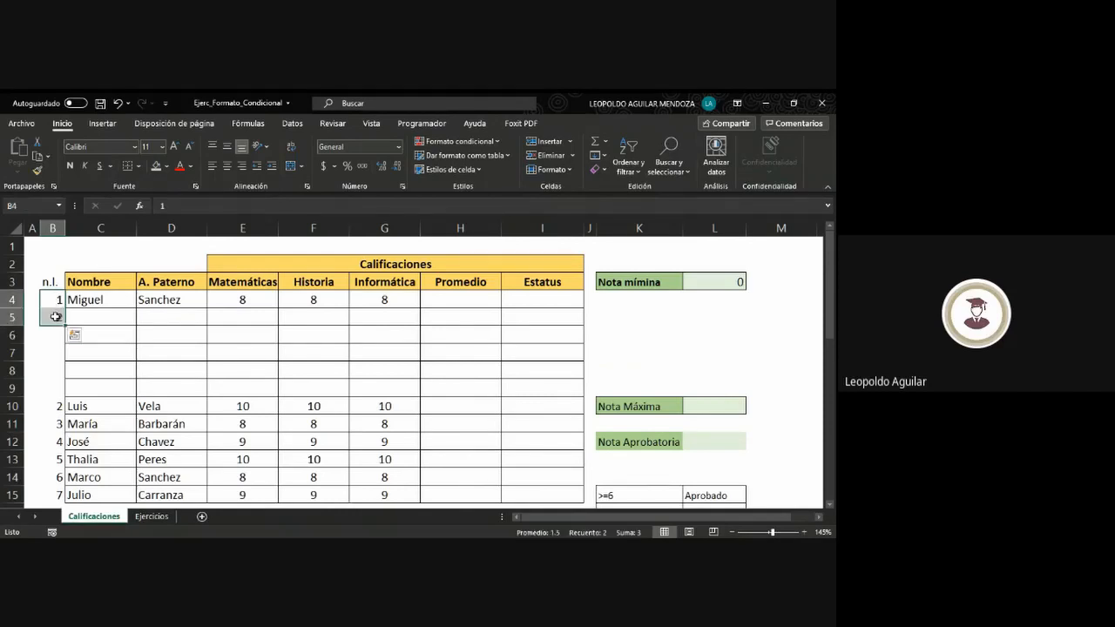
drag(66, 326, 70, 493)
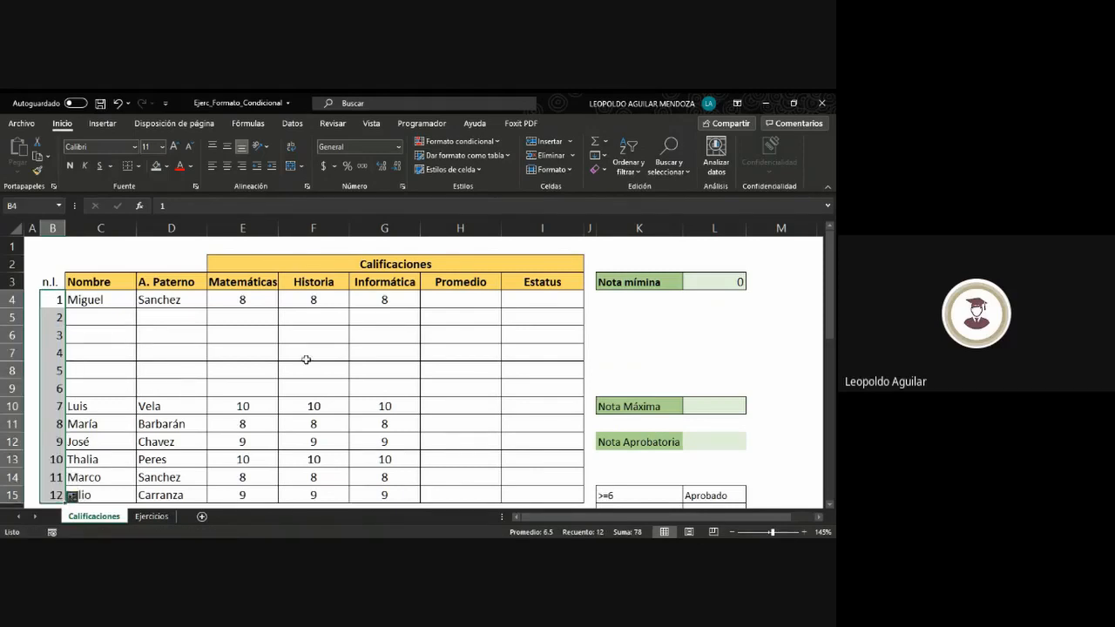
Step: Undo the list renumbering and the insertion of the five blank rows
key(ctrl+z)
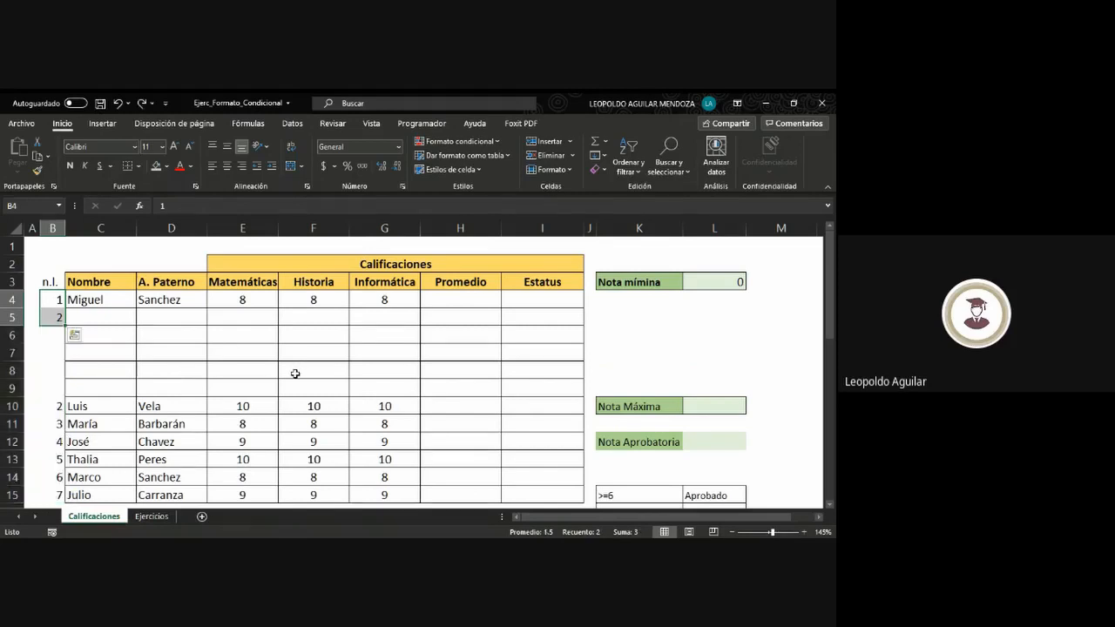
key(ctrl+z)
key(ctrl+z)
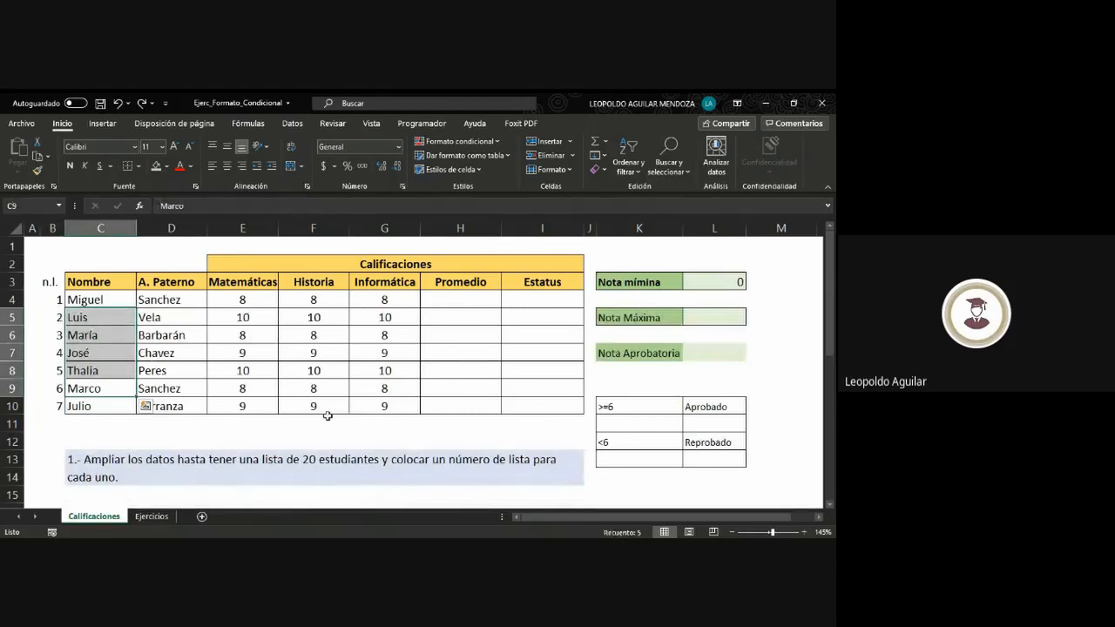
Step: Enter the average formula =(E4+F4+G4)/3 for the first student in the Promedio column at H4
scroll(328, 416, down, 1)
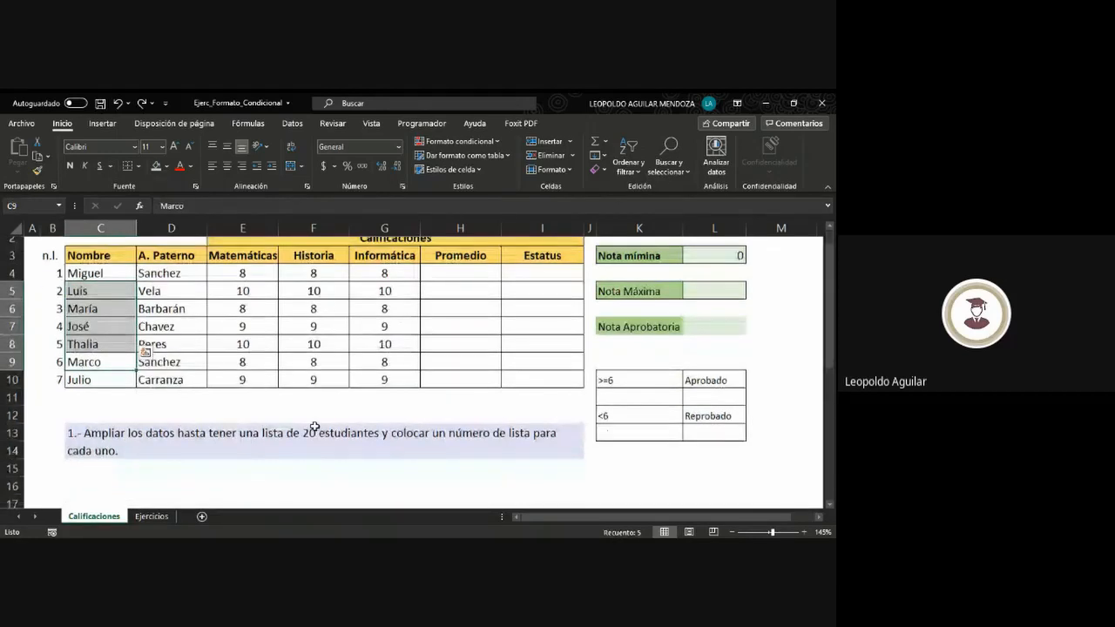
scroll(315, 427, down, 3)
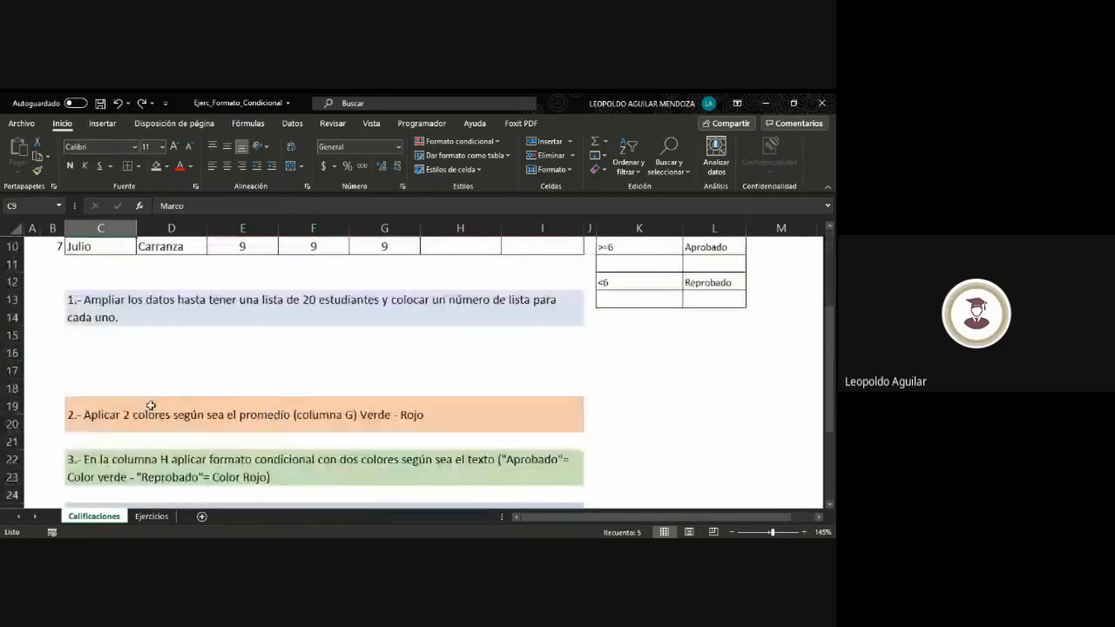
scroll(151, 406, down, 1)
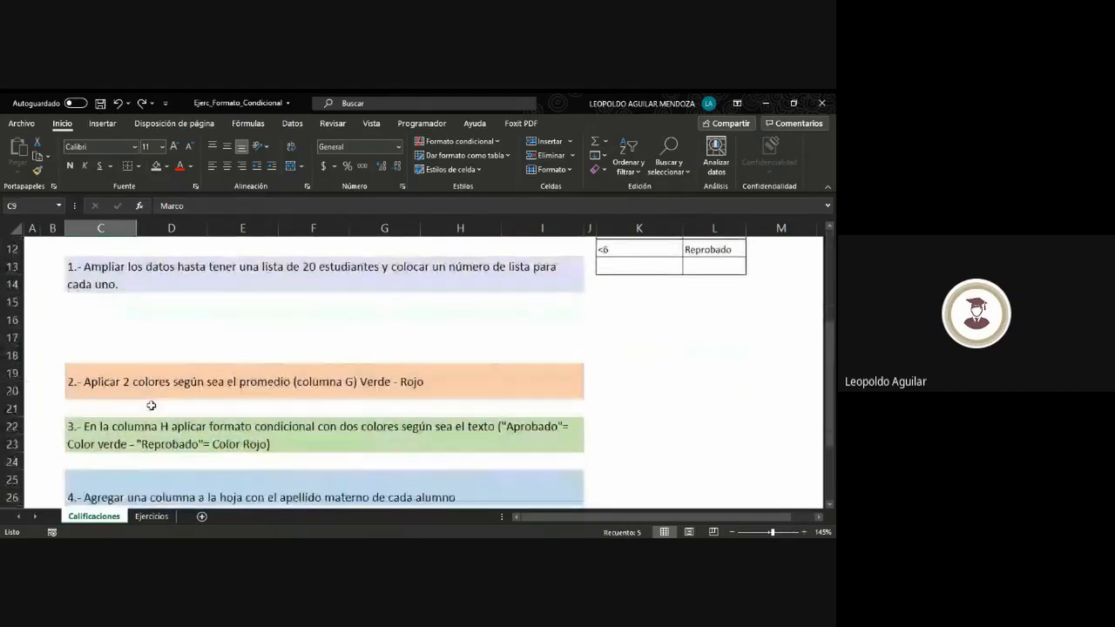
scroll(157, 388, down, 1)
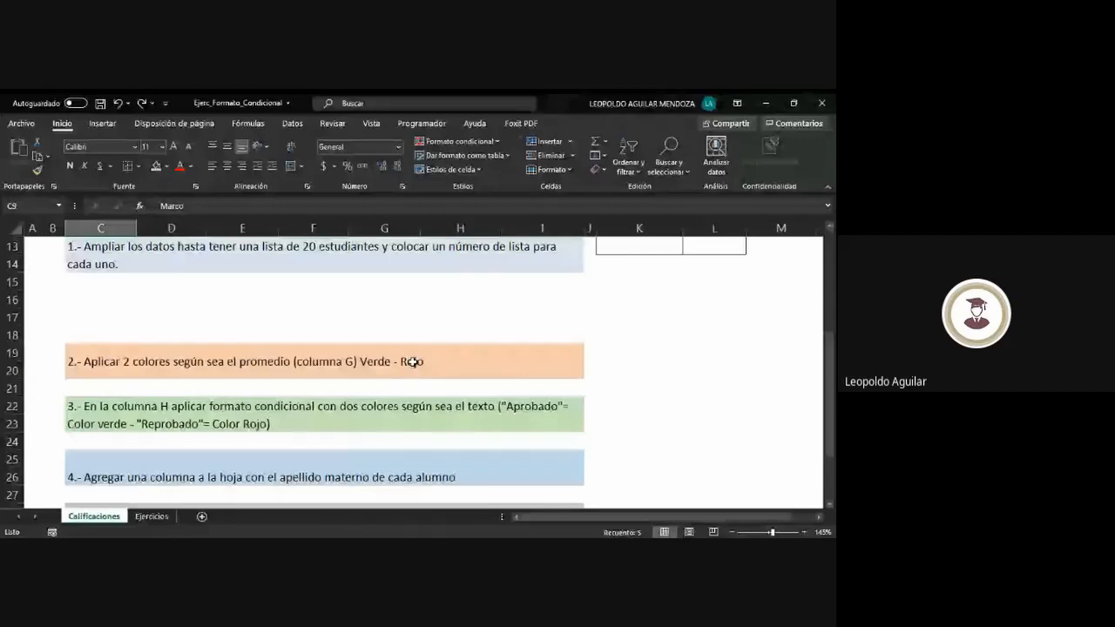
scroll(413, 362, up, 4)
click(444, 298)
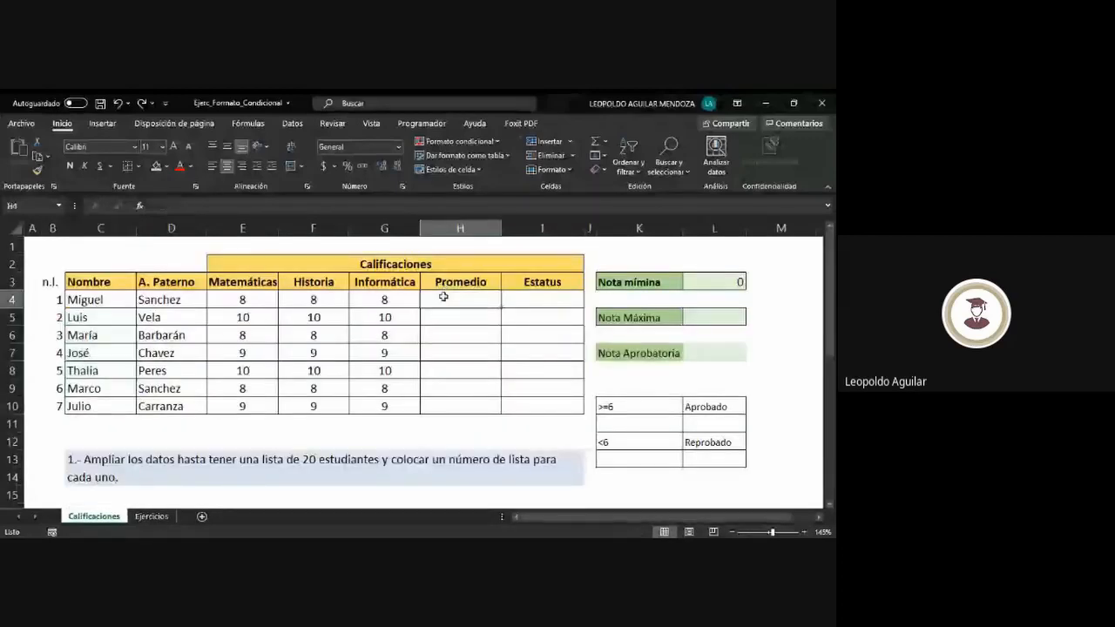
text(=)
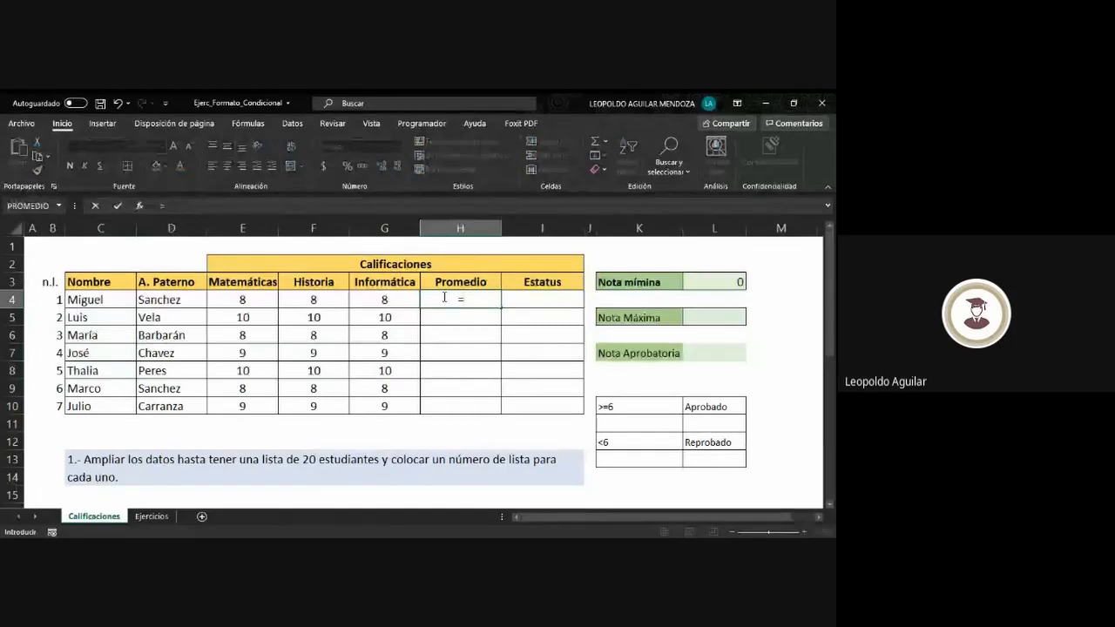
text(()
click(266, 299)
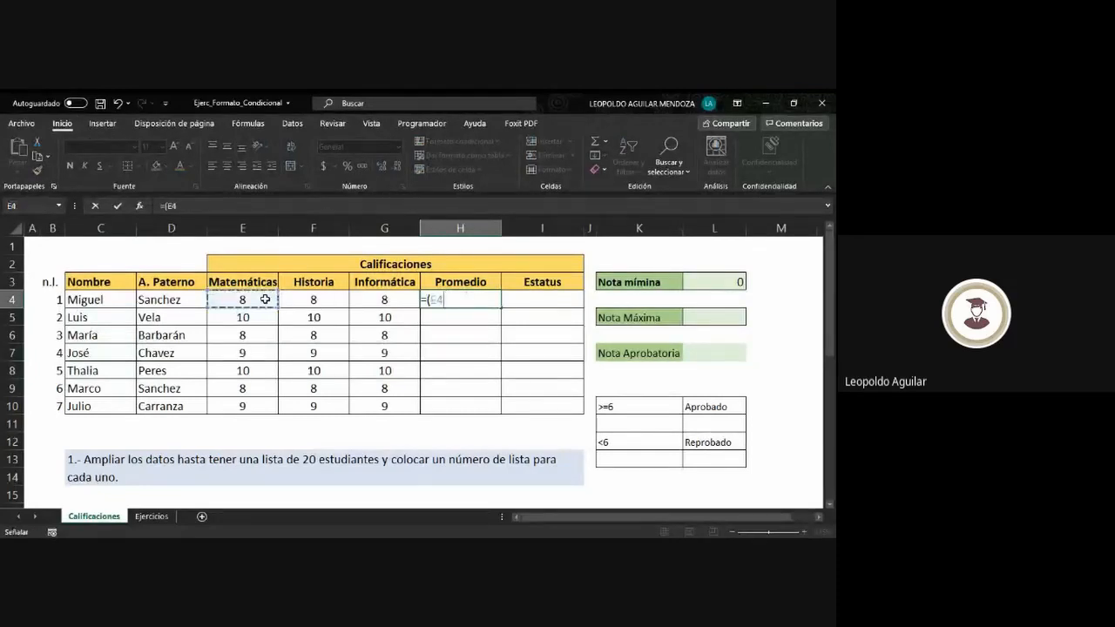
text(+)
click(313, 298)
text(+)
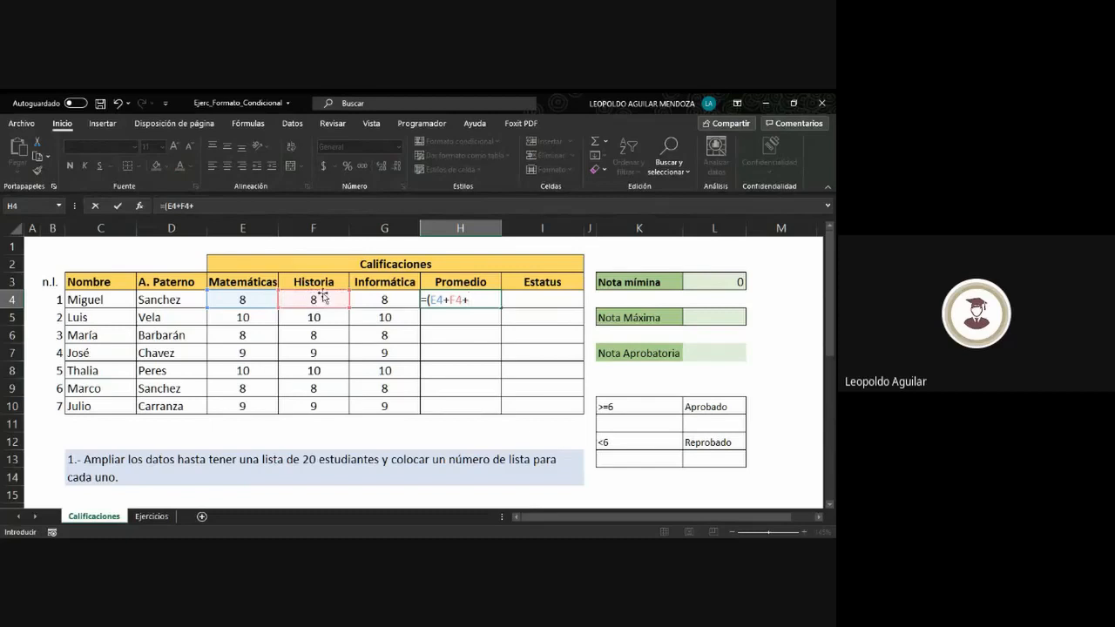
click(368, 302)
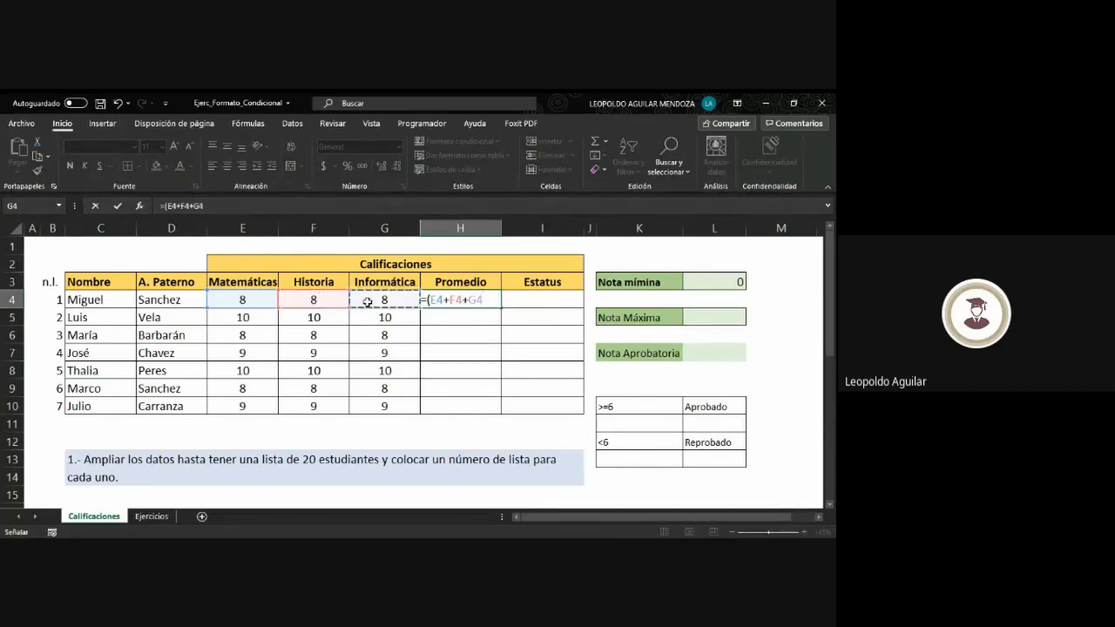
text()/)
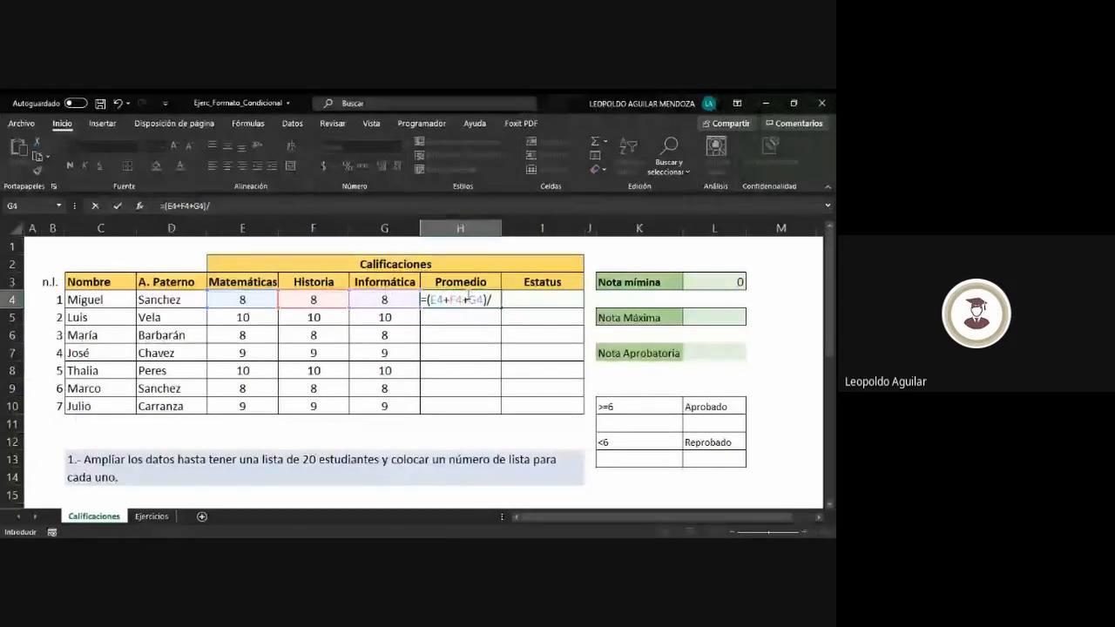
key(Return)
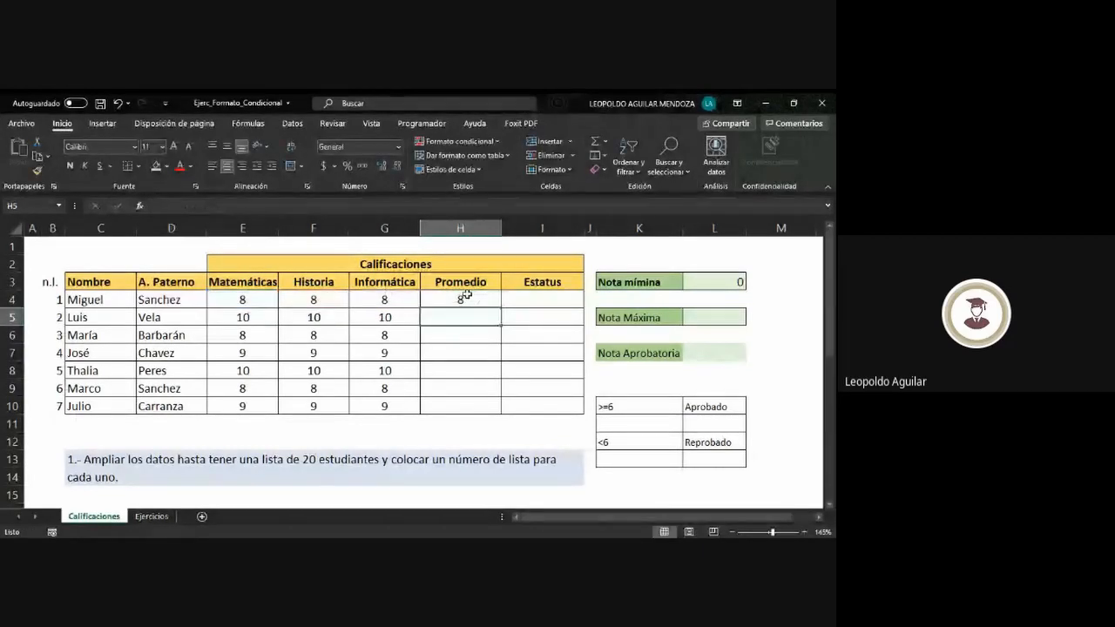
Step: Copy the average formula from H4 down to the last student at H10 and check the formulas in H4:H7
click(467, 296)
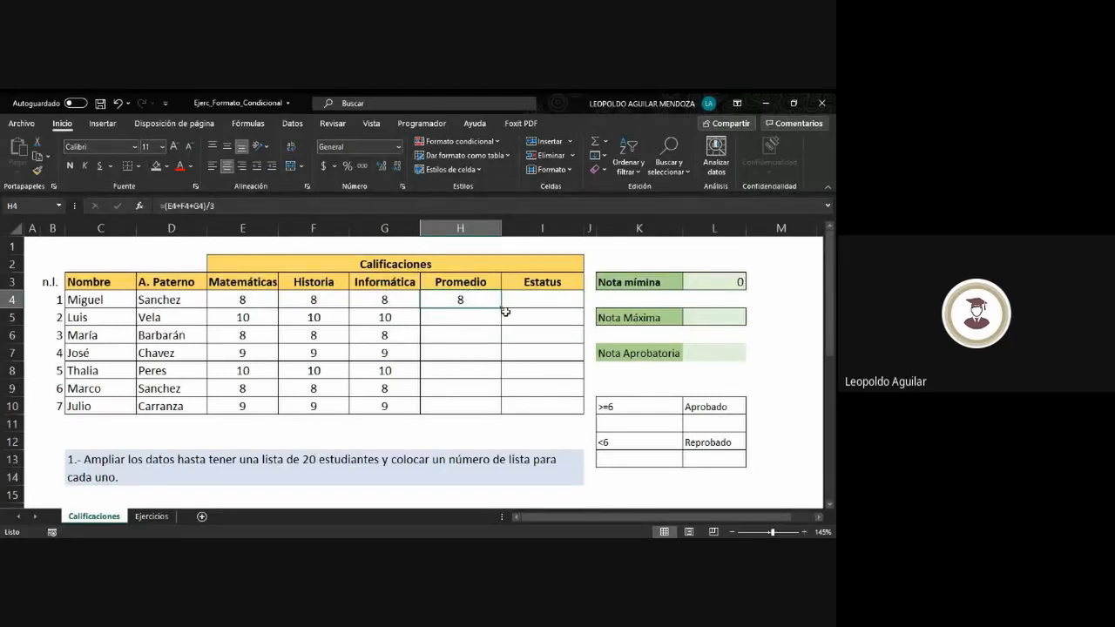
drag(501, 306, 499, 408)
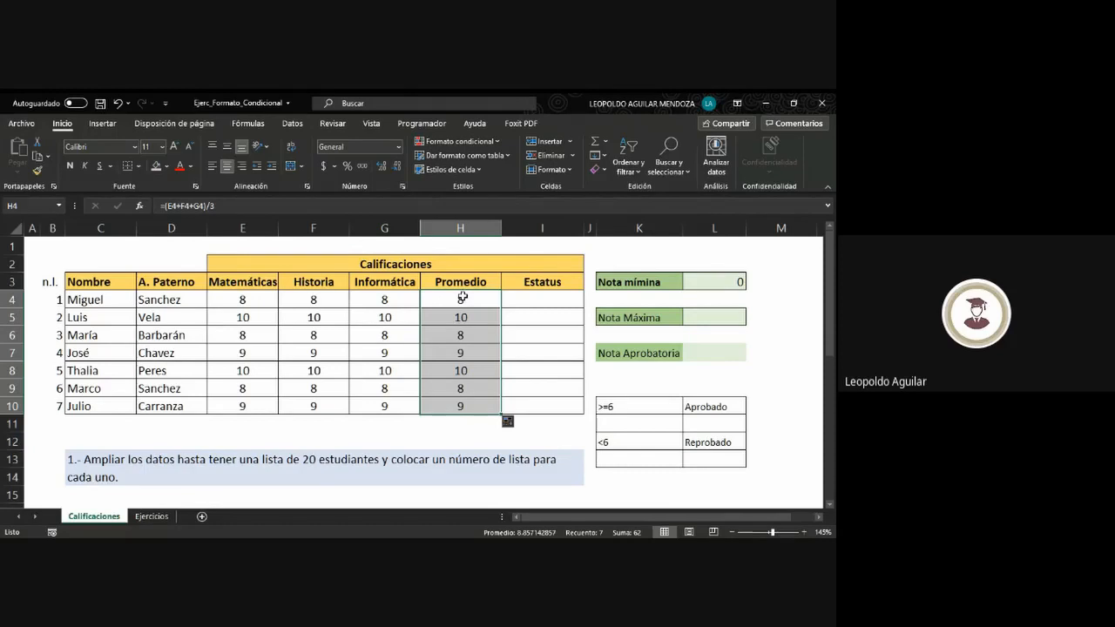
click(463, 298)
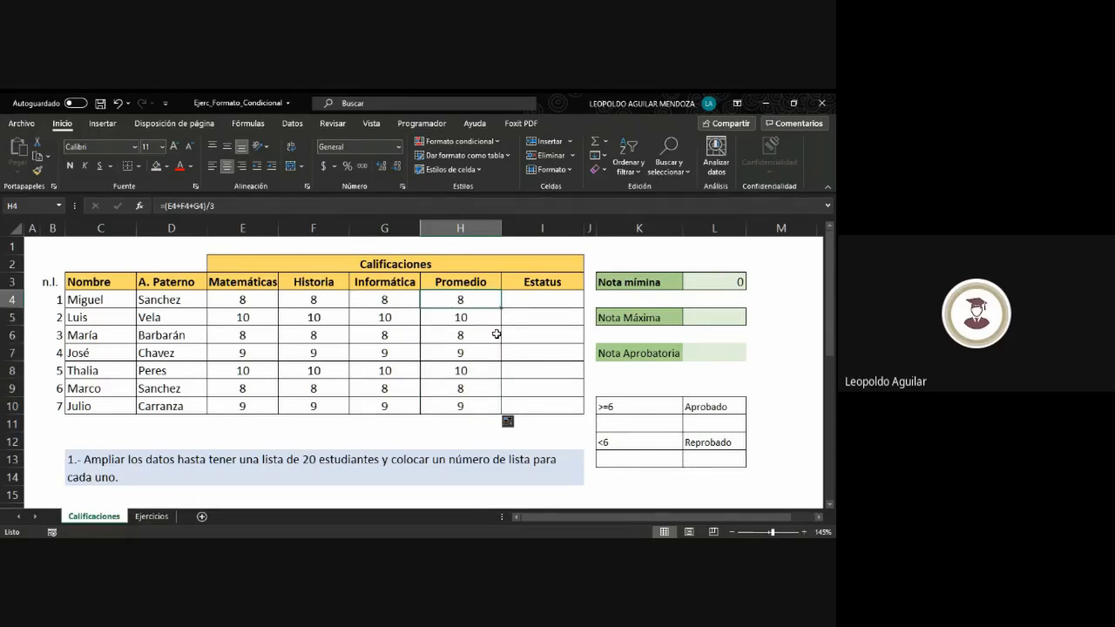
click(477, 324)
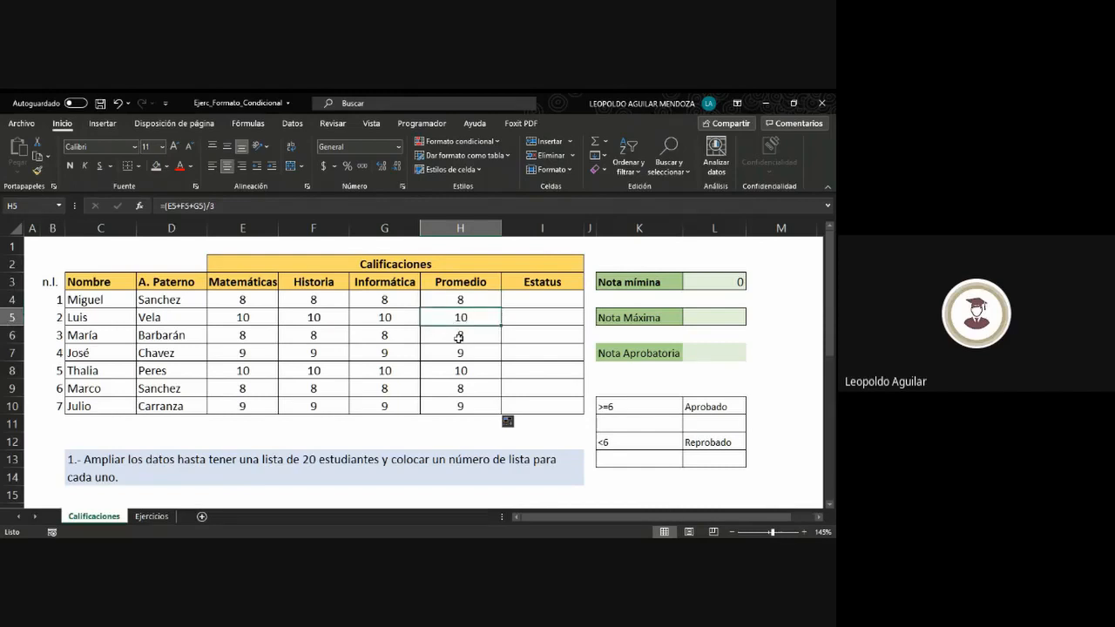
click(460, 340)
click(456, 354)
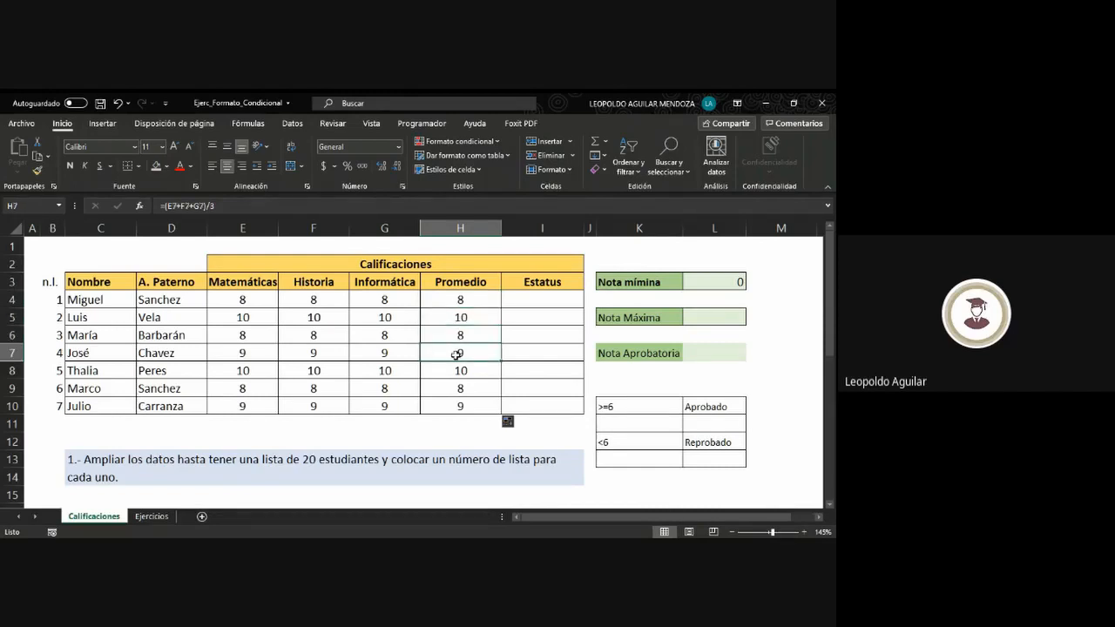
Step: Check the copied average formulas in H8:H10 of the Promedio column
click(454, 369)
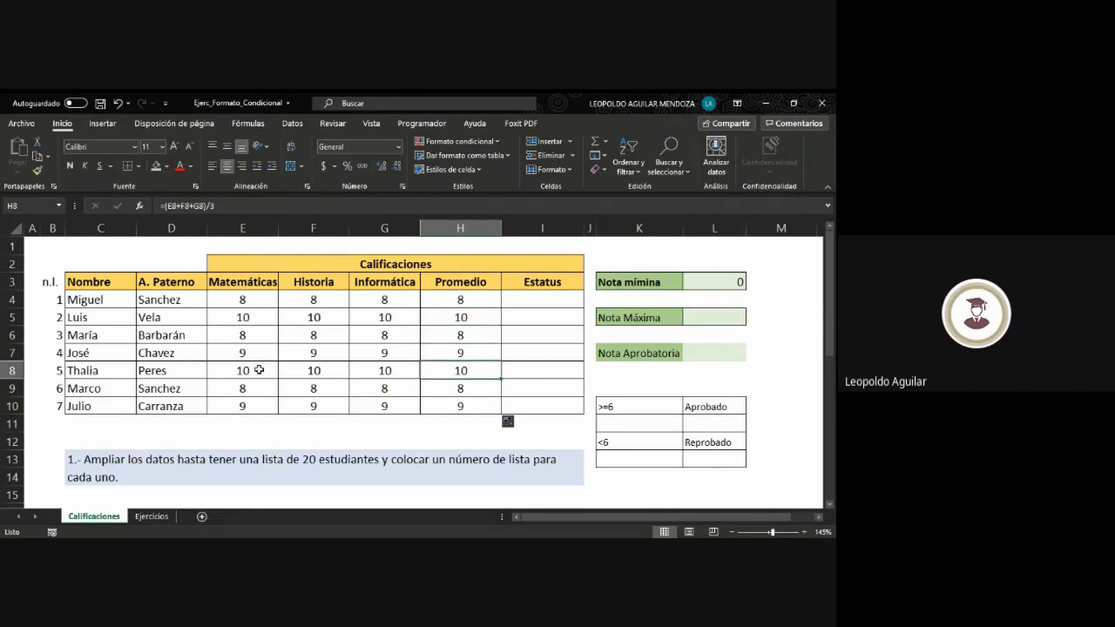
click(450, 391)
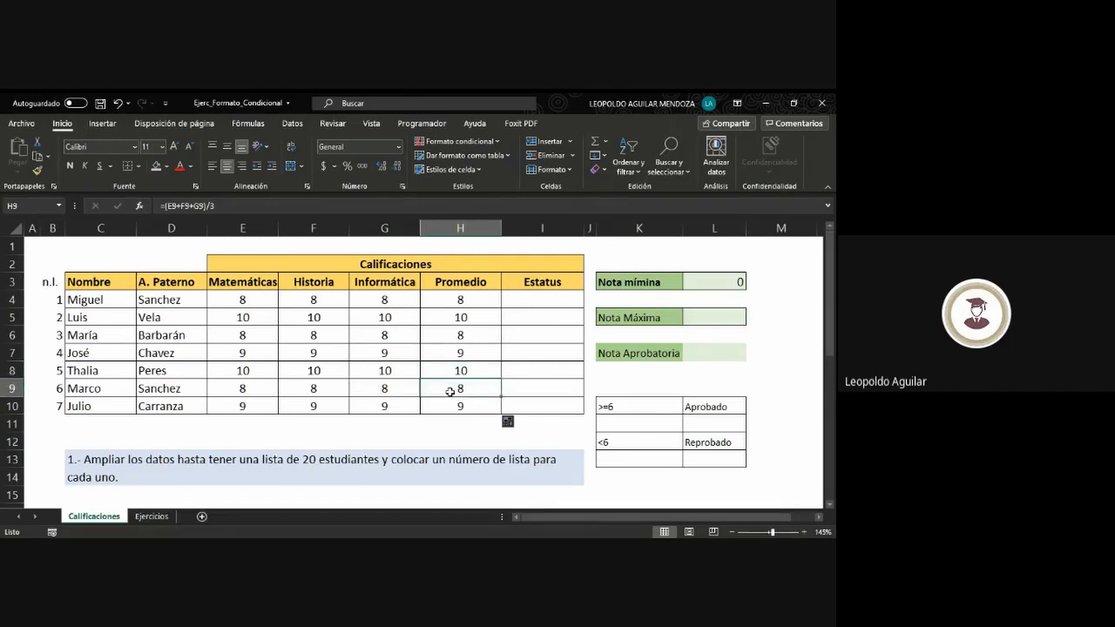
click(451, 404)
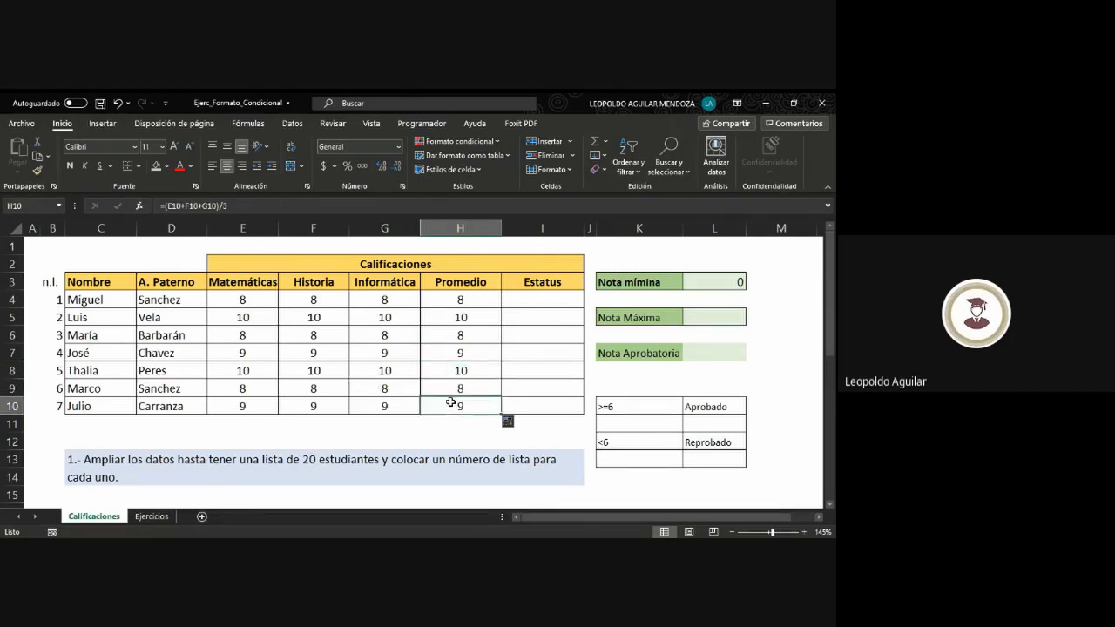
Step: Set the seventh student's Historia grade in F10 to 7 and the fifth student's Matemáticas grade in E8 to 8
click(311, 408)
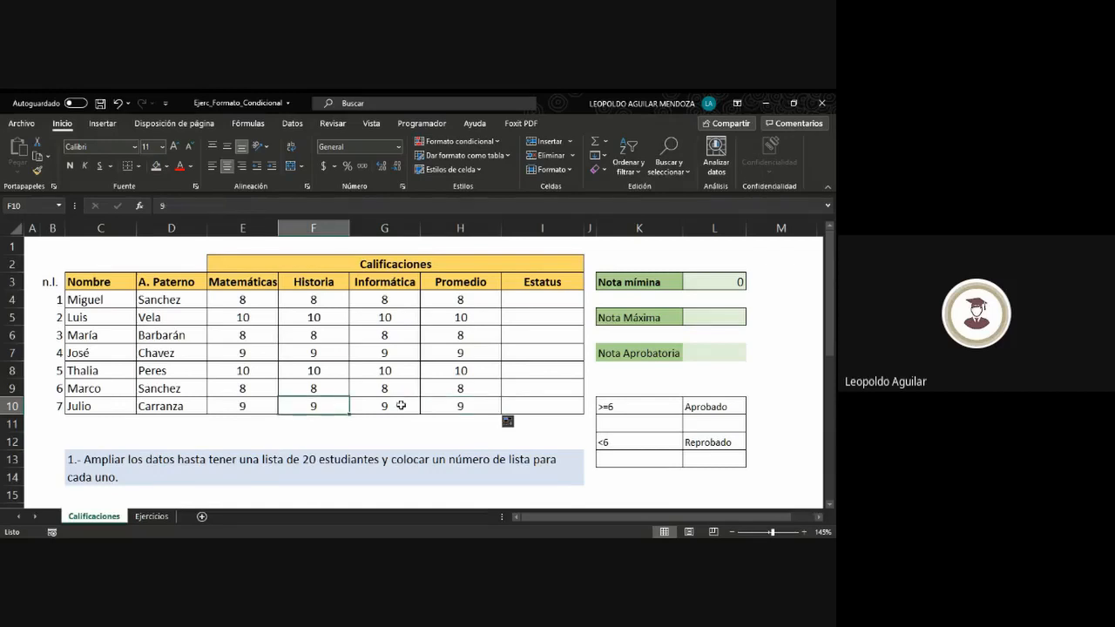
text(7)
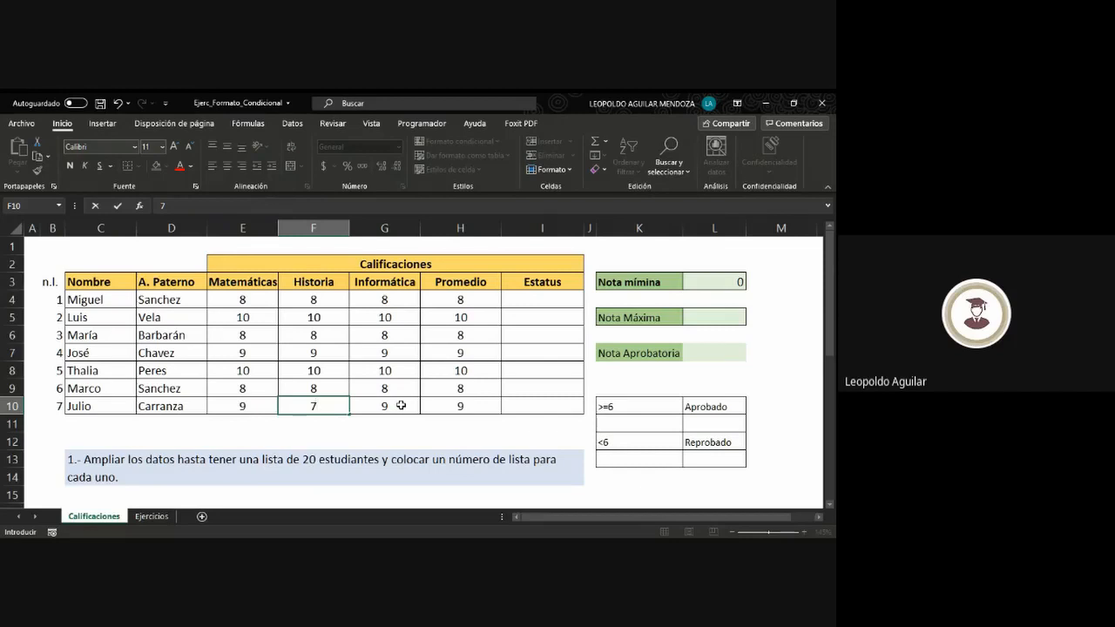
key(Return)
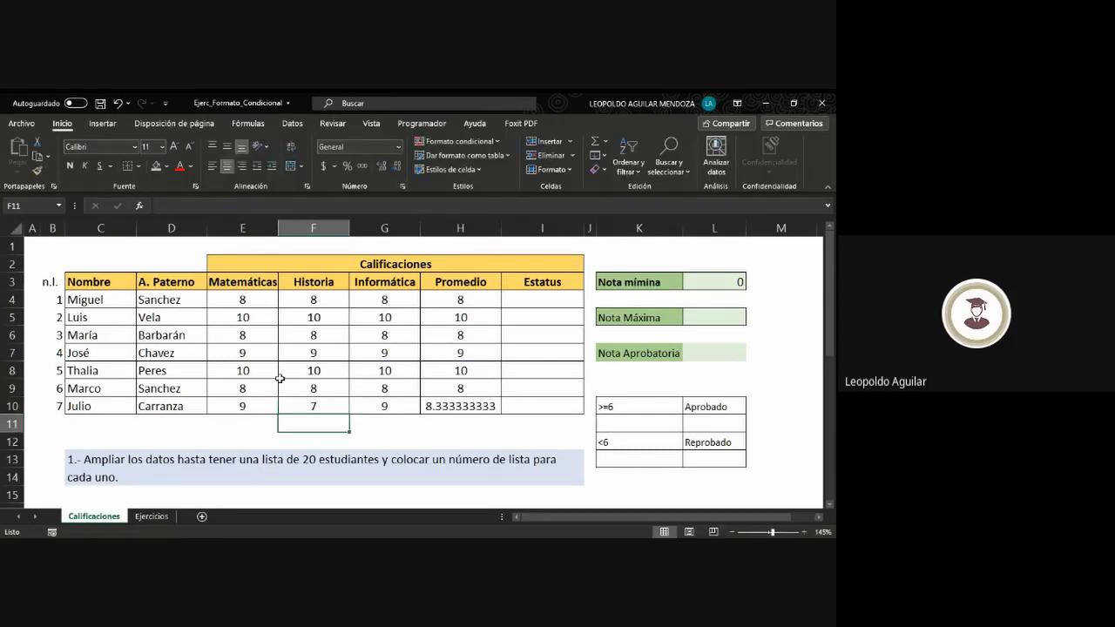
click(255, 373)
text(8)
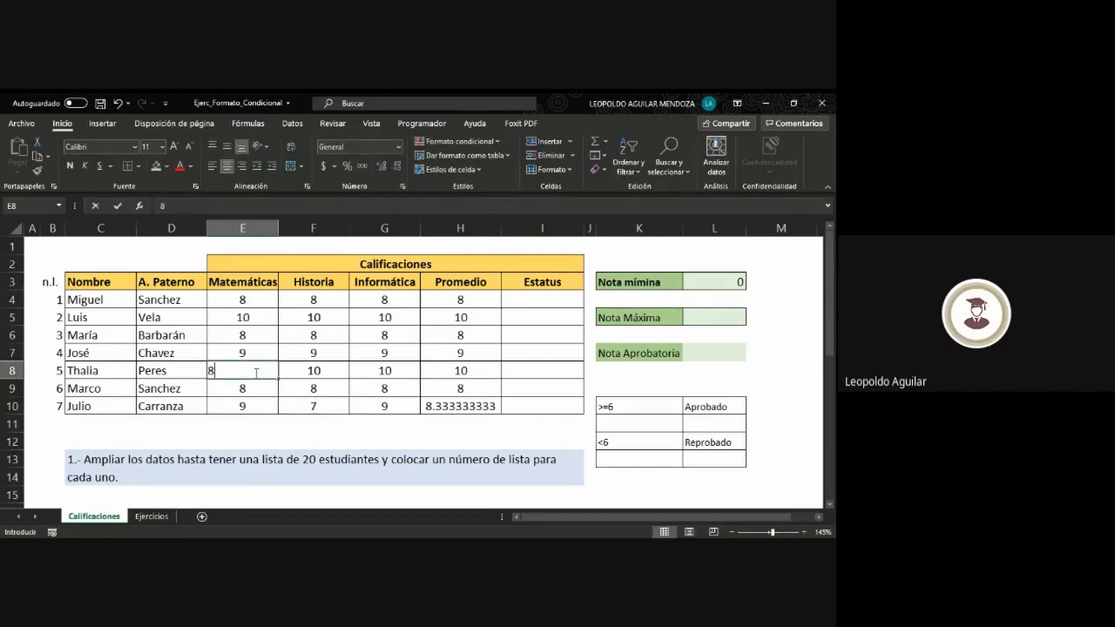
key(Return)
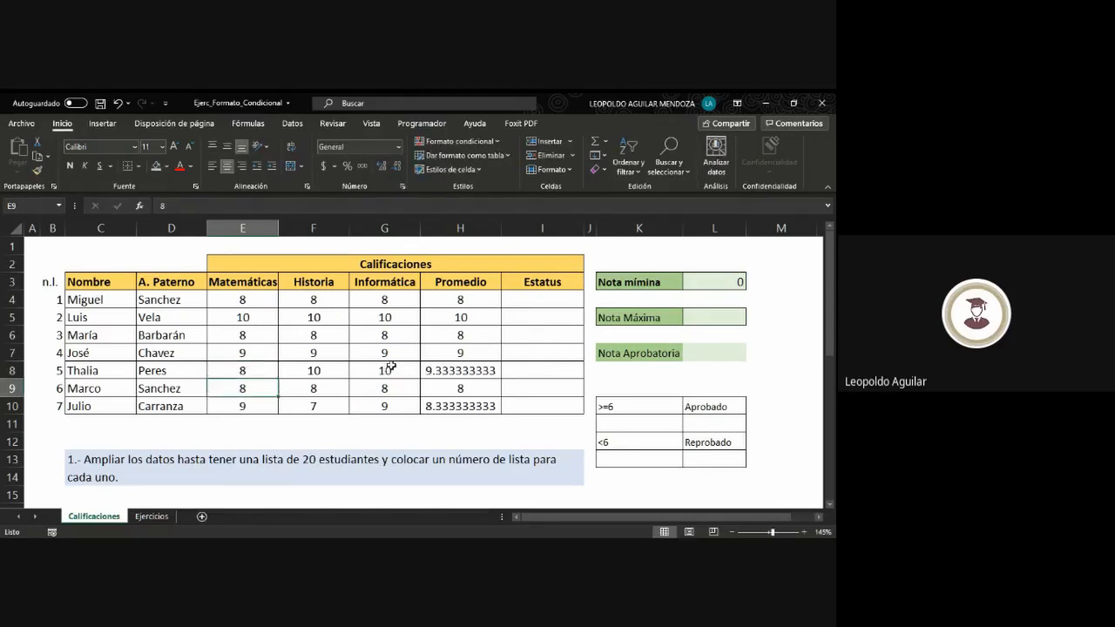
Step: Set the fourth student's Informática grade in G7 and Historia grade in F7 to 7 each
click(390, 356)
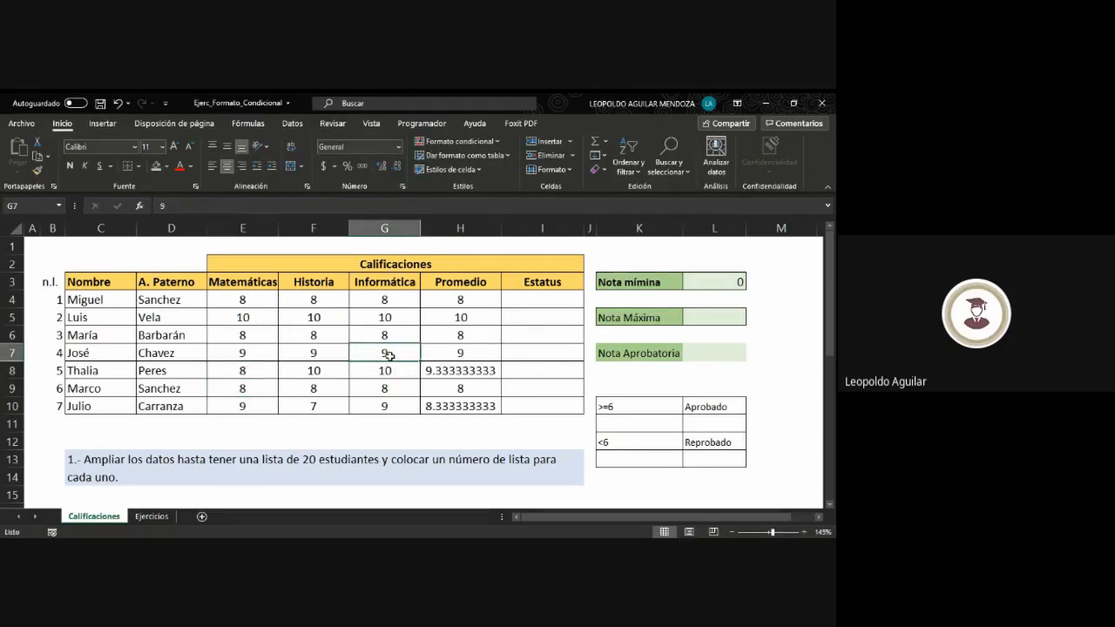
text(7)
key(Return)
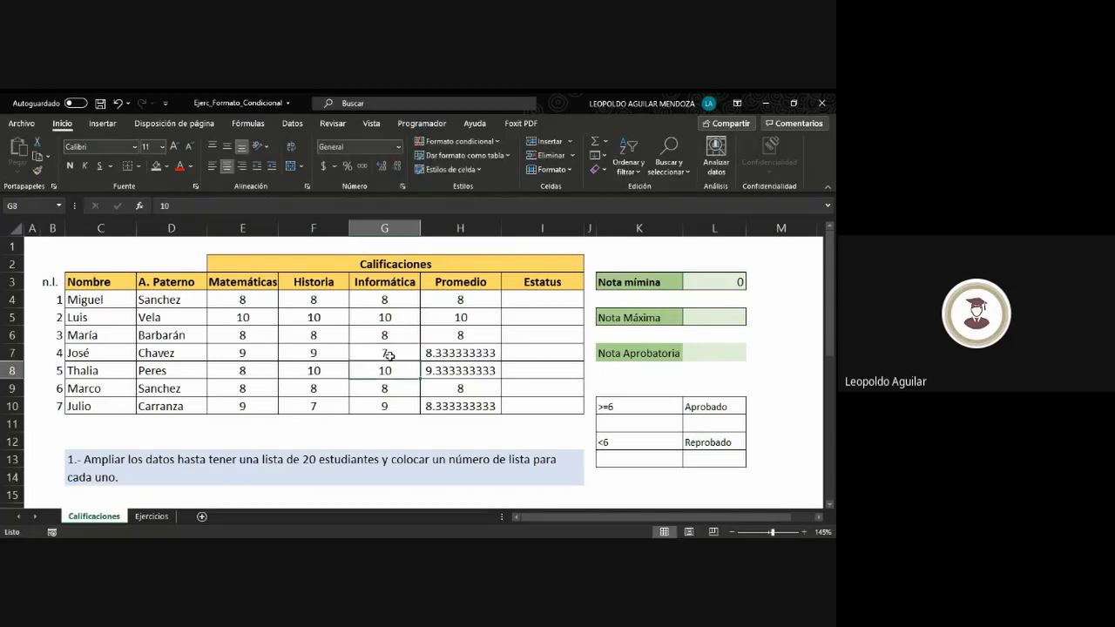
click(315, 356)
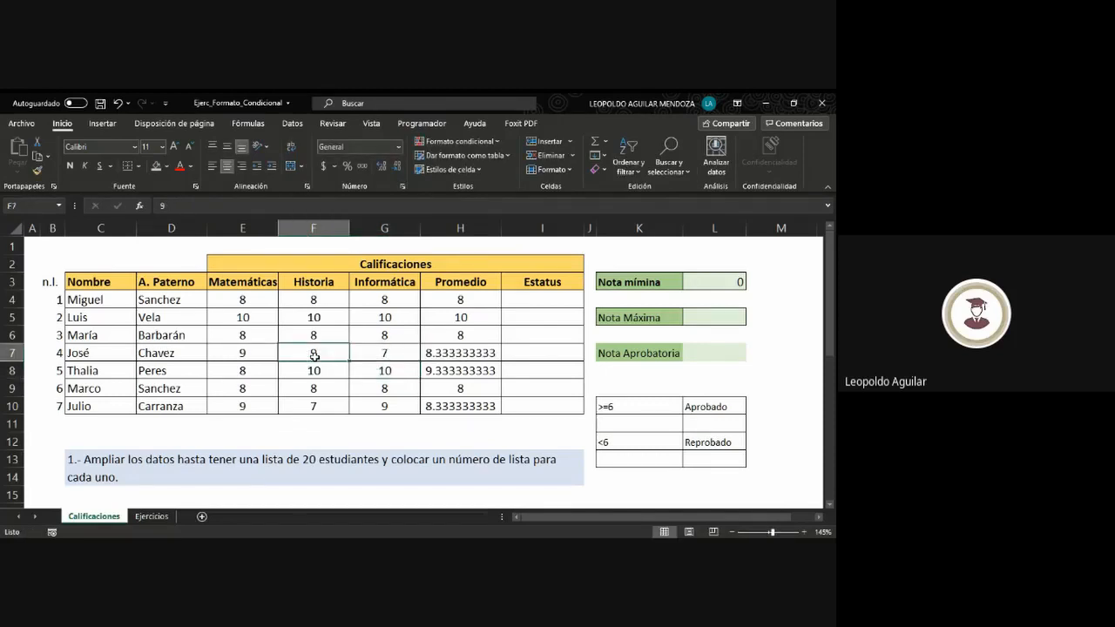
text(7)
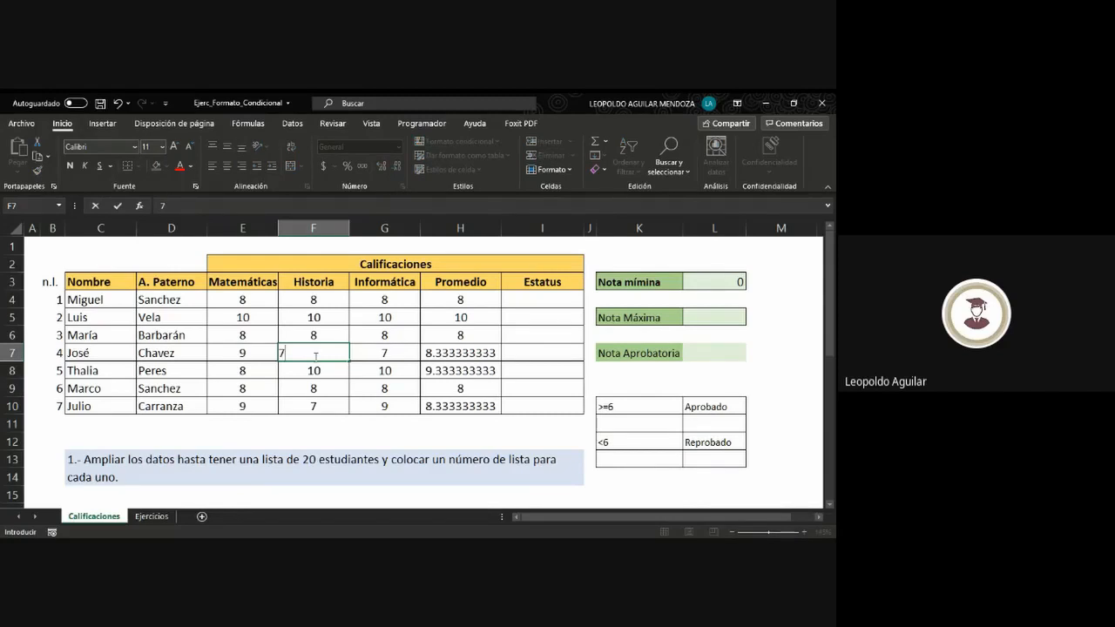
key(Return)
Step: Read exercise instruction 2 on applying two colors according to the student averages
scroll(217, 420, down, 1)
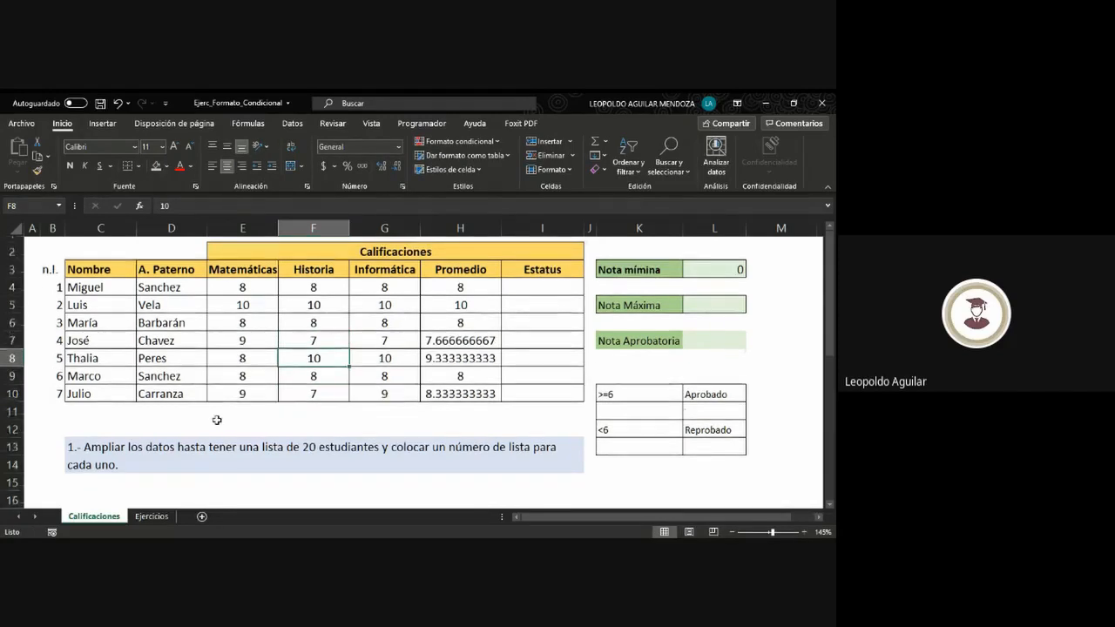
scroll(217, 420, down, 2)
scroll(217, 420, down, 2)
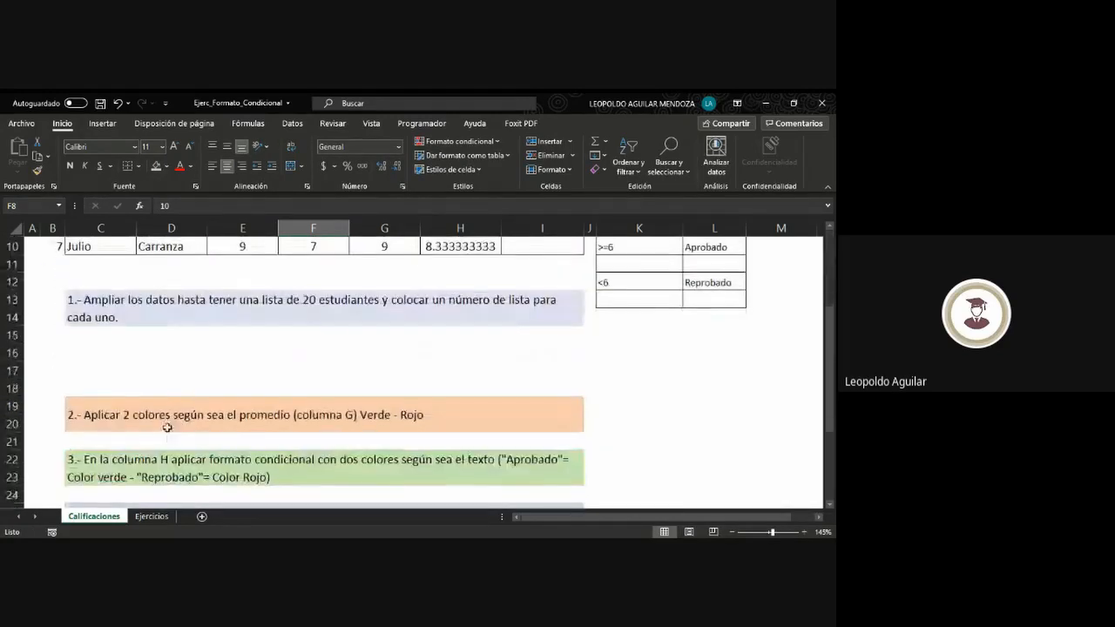
scroll(234, 414, up, 3)
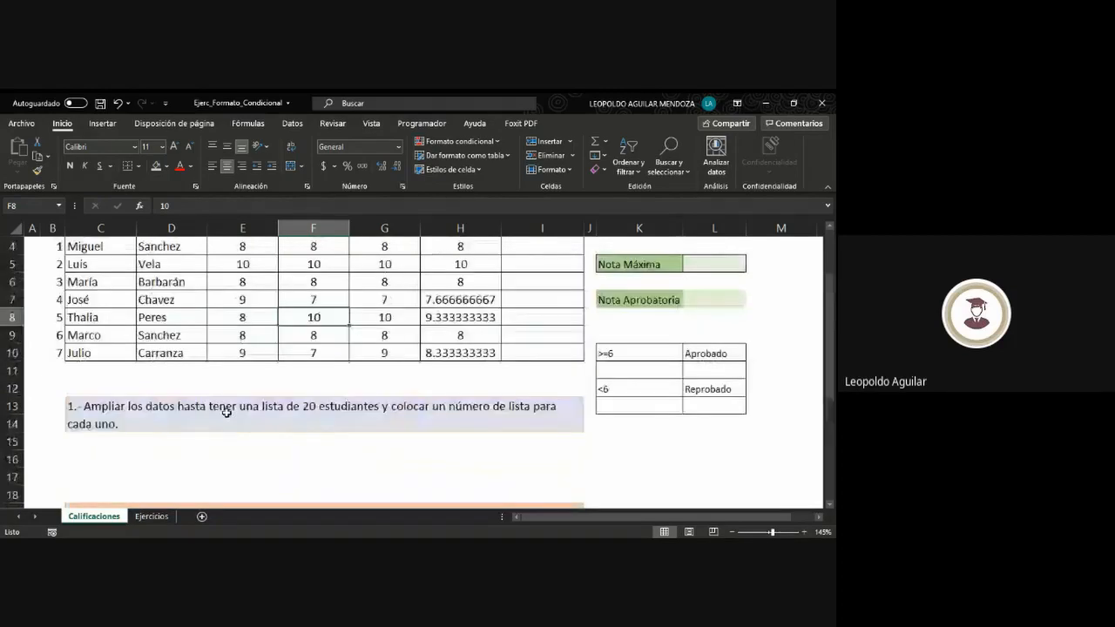
scroll(434, 370, down, 1)
scroll(298, 428, down, 3)
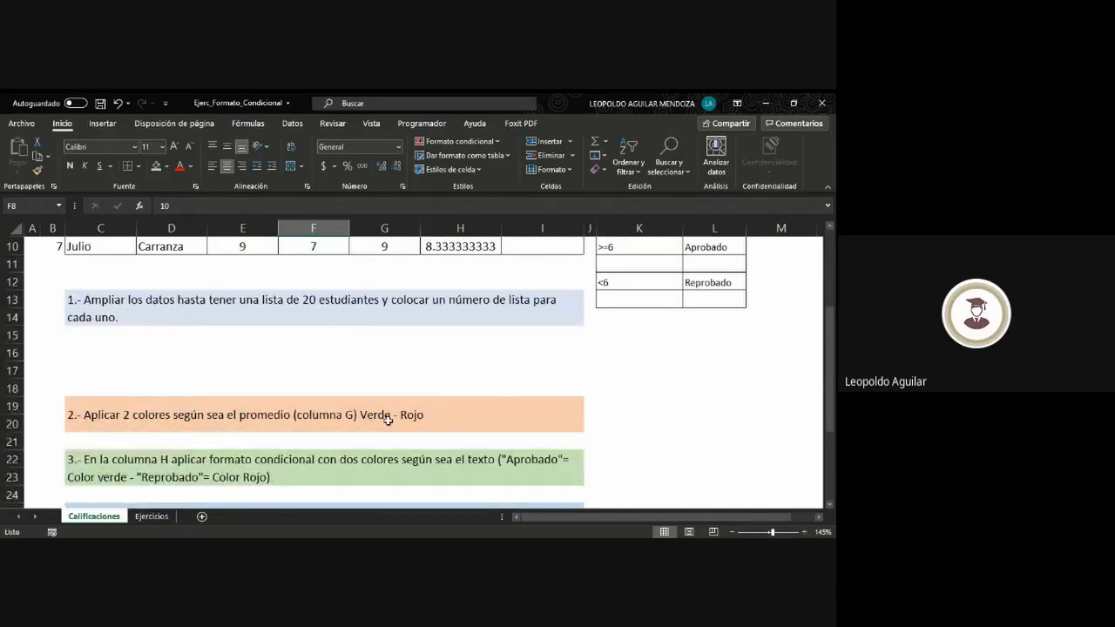
scroll(549, 385, up, 1)
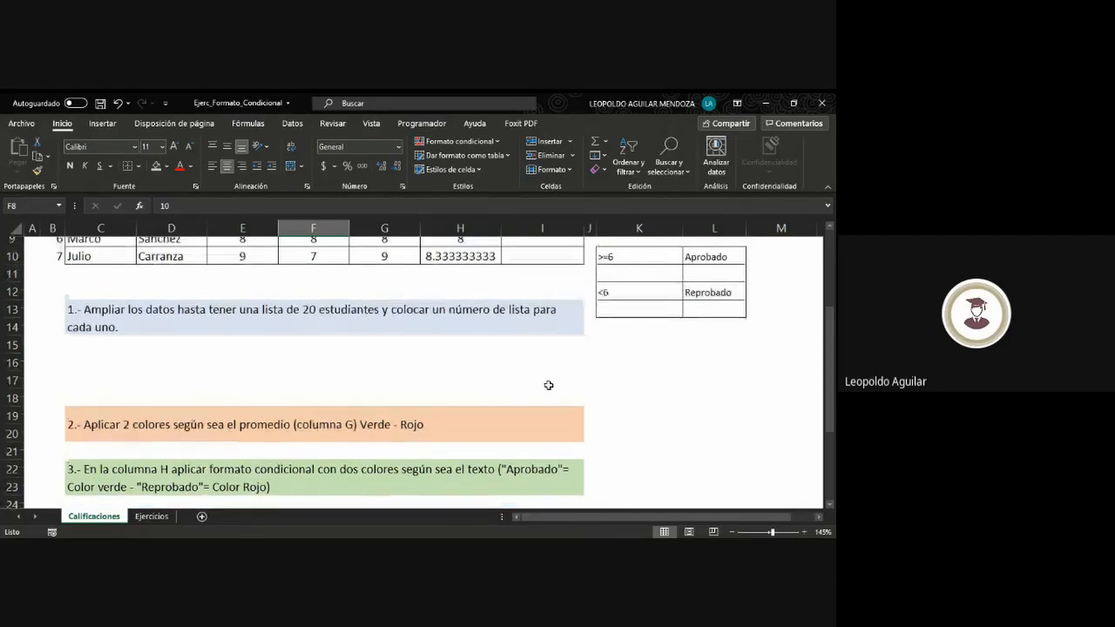
scroll(549, 385, up, 3)
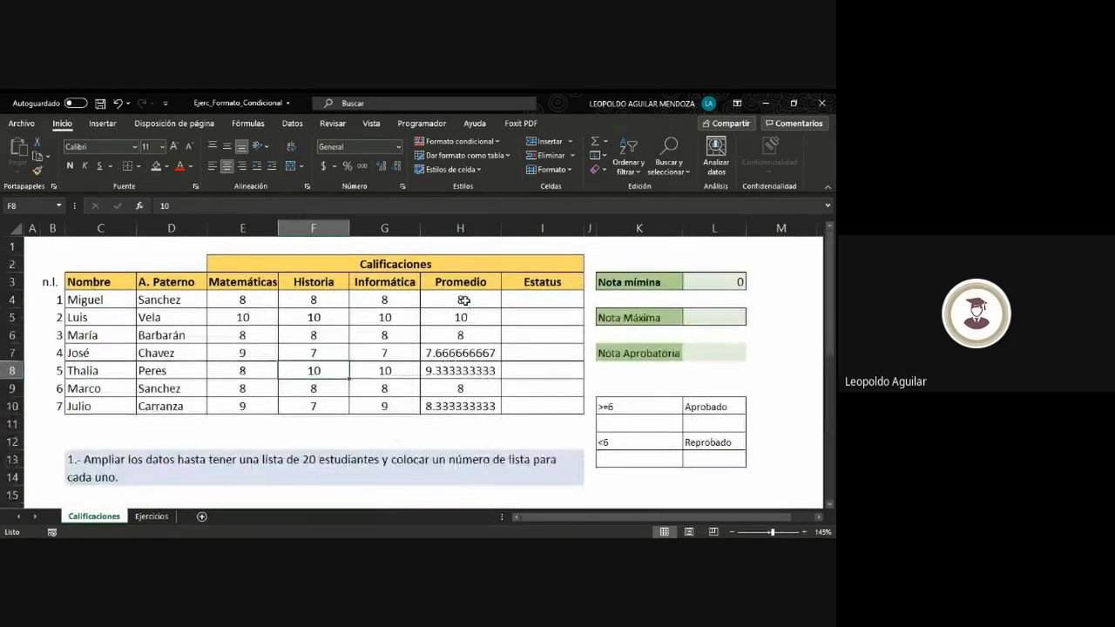
Step: Apply a conditional formatting rule to the averages in H4:H10 that highlights values less than 6 with light red fill and dark red text
drag(463, 300, 467, 403)
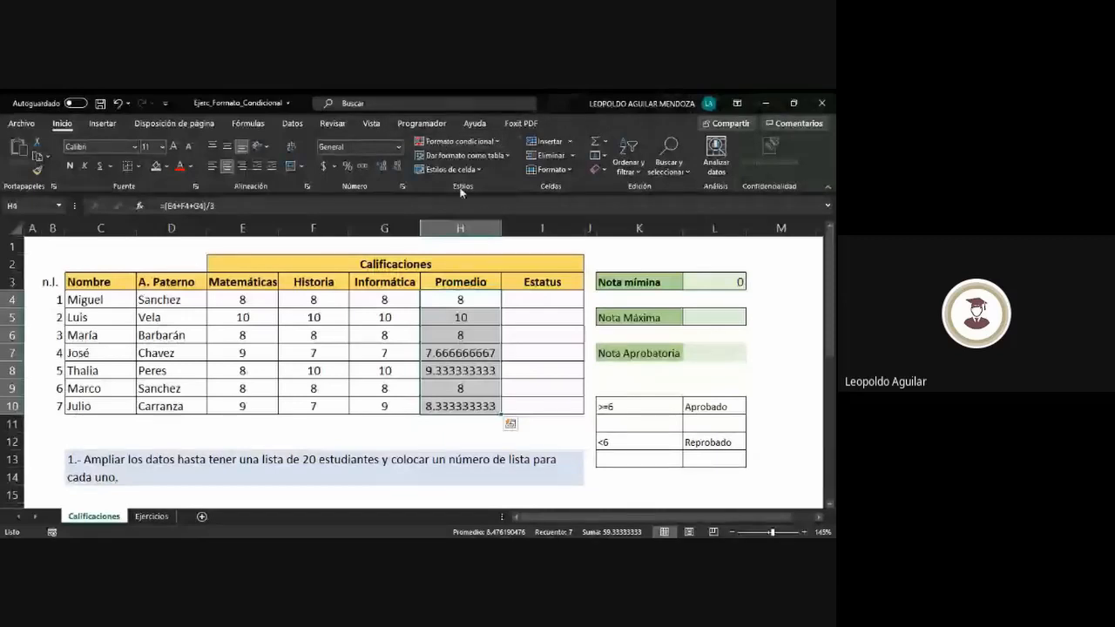
click(500, 145)
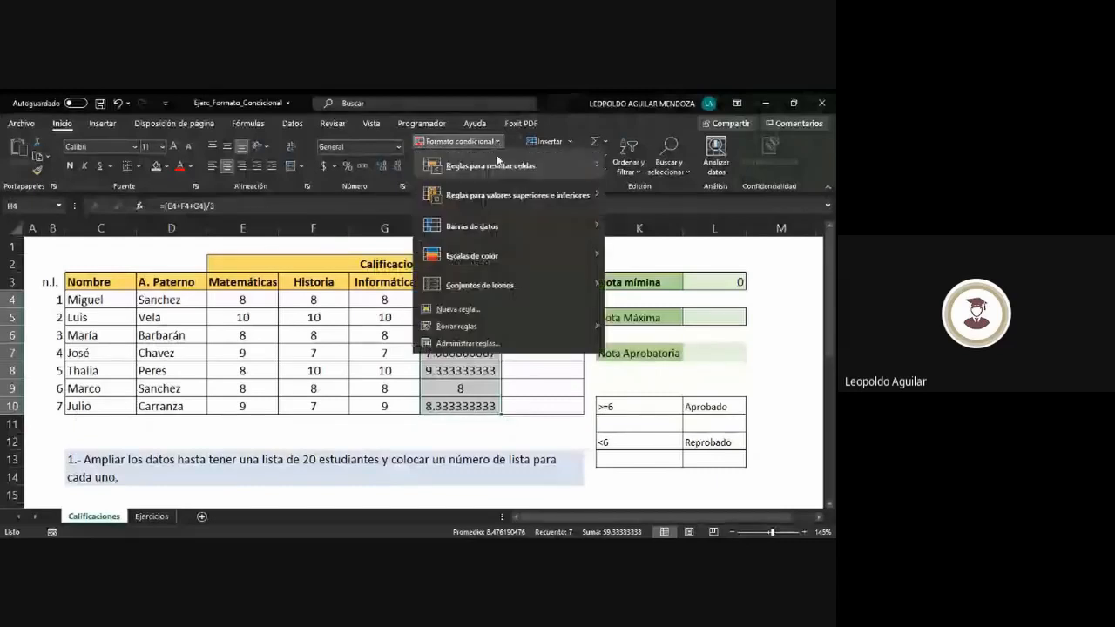
mouse_move(485, 176)
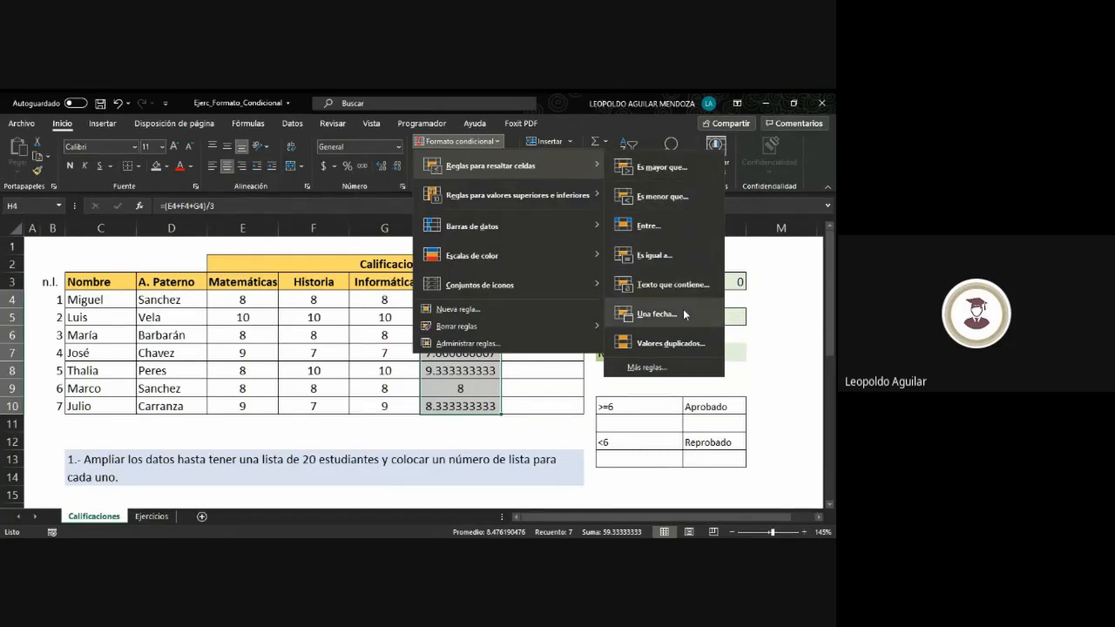
click(660, 197)
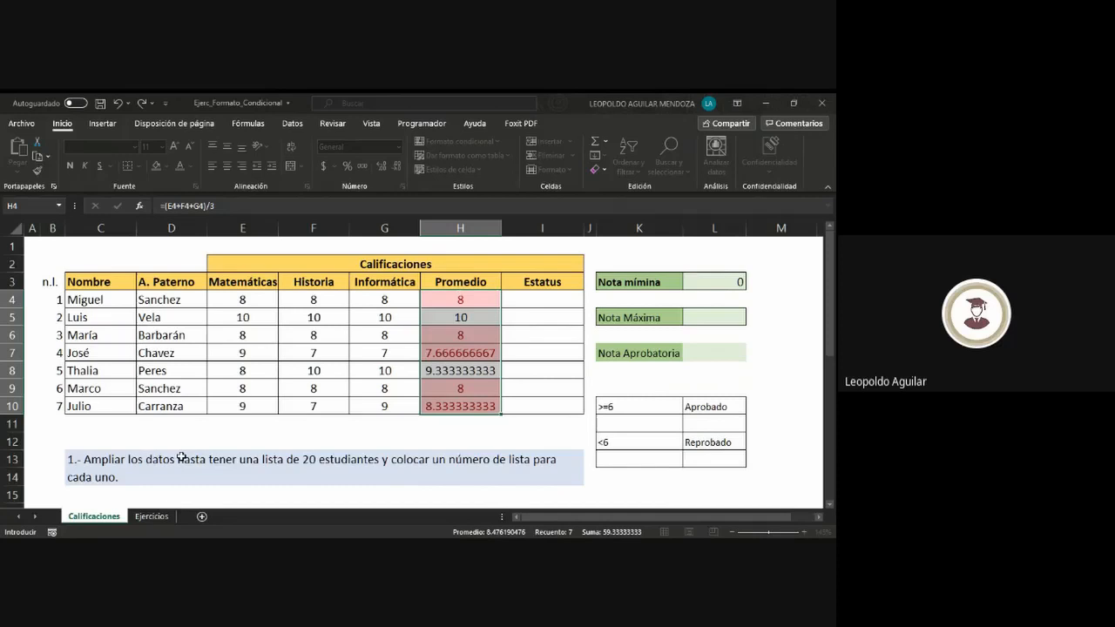
scroll(181, 455, down, 3)
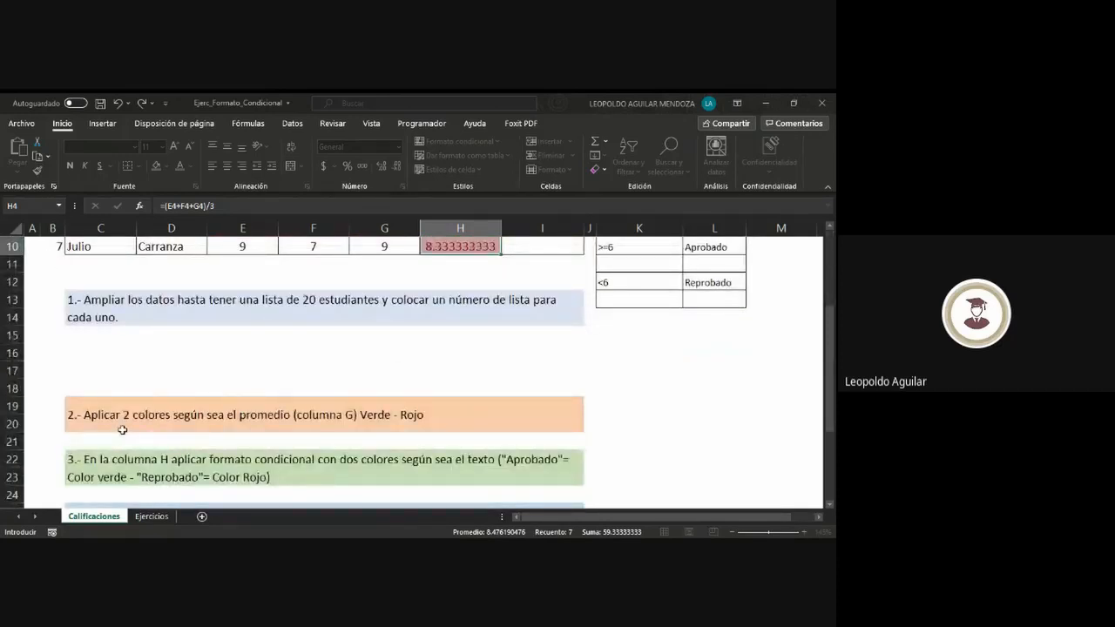
scroll(123, 429, up, 1)
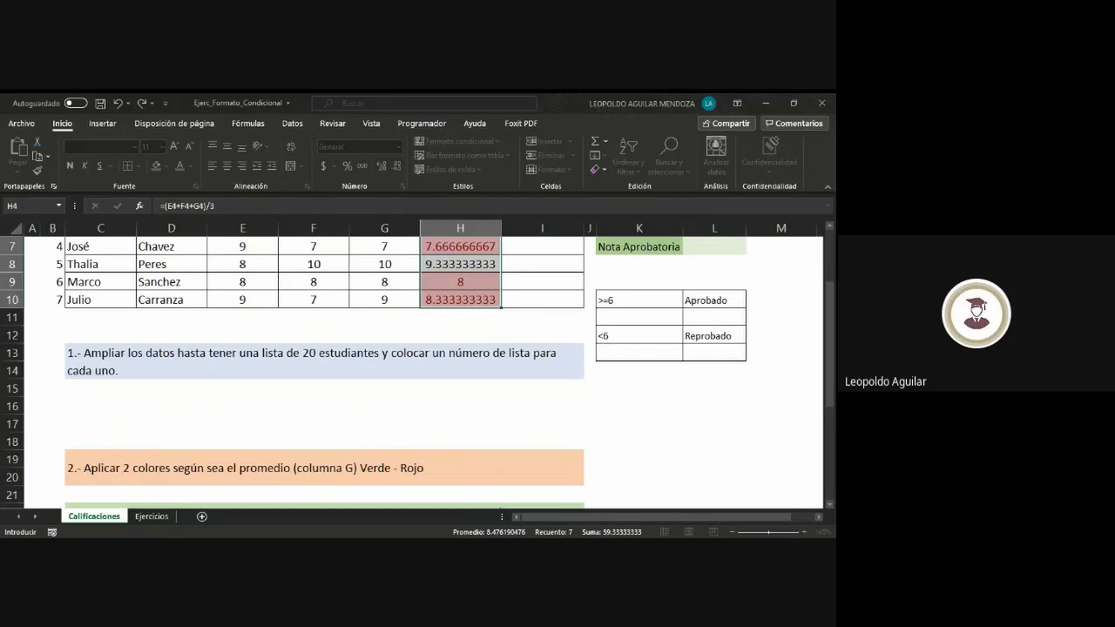
text(6)
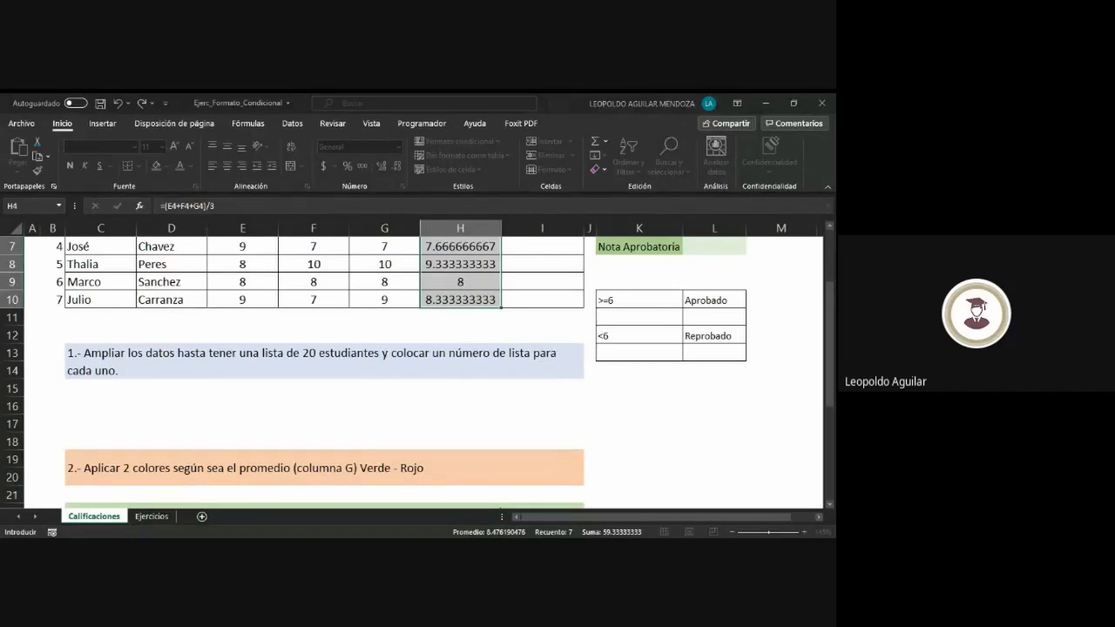
click(610, 388)
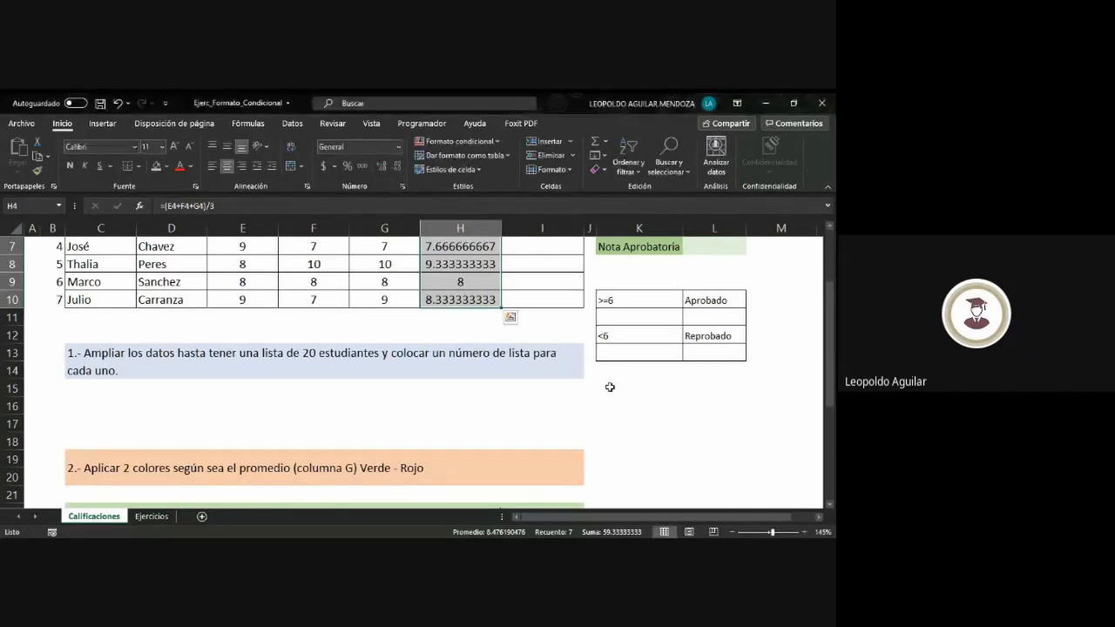
Step: Set the third student's Matemáticas, Historia and Informática grades in E6:G6 to 5 each to test the less-than rule
scroll(493, 314, up, 2)
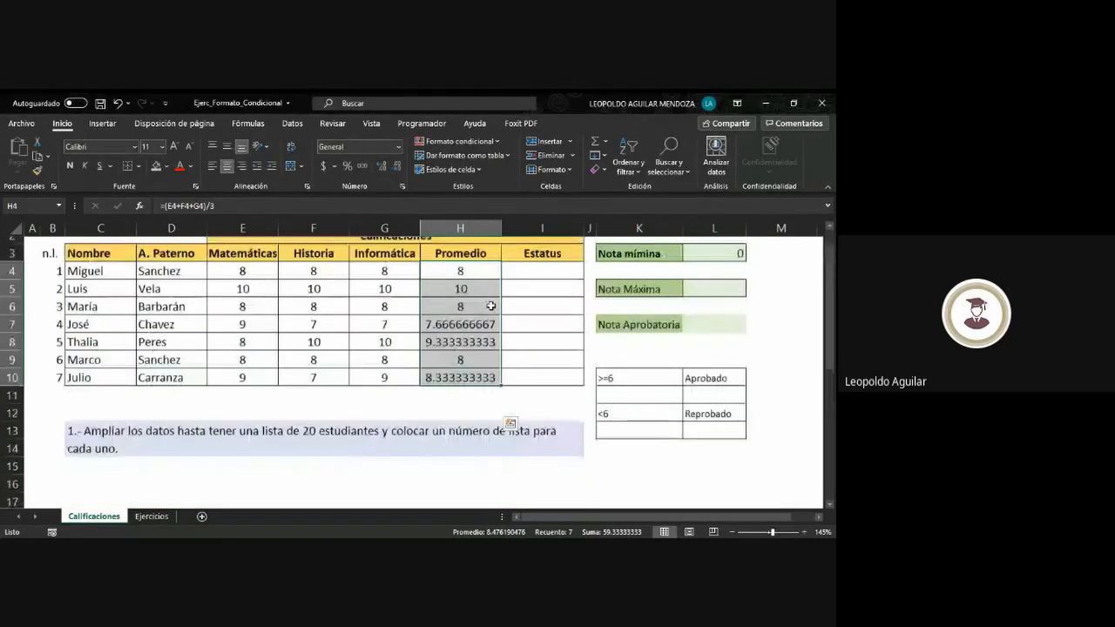
scroll(492, 305, up, 1)
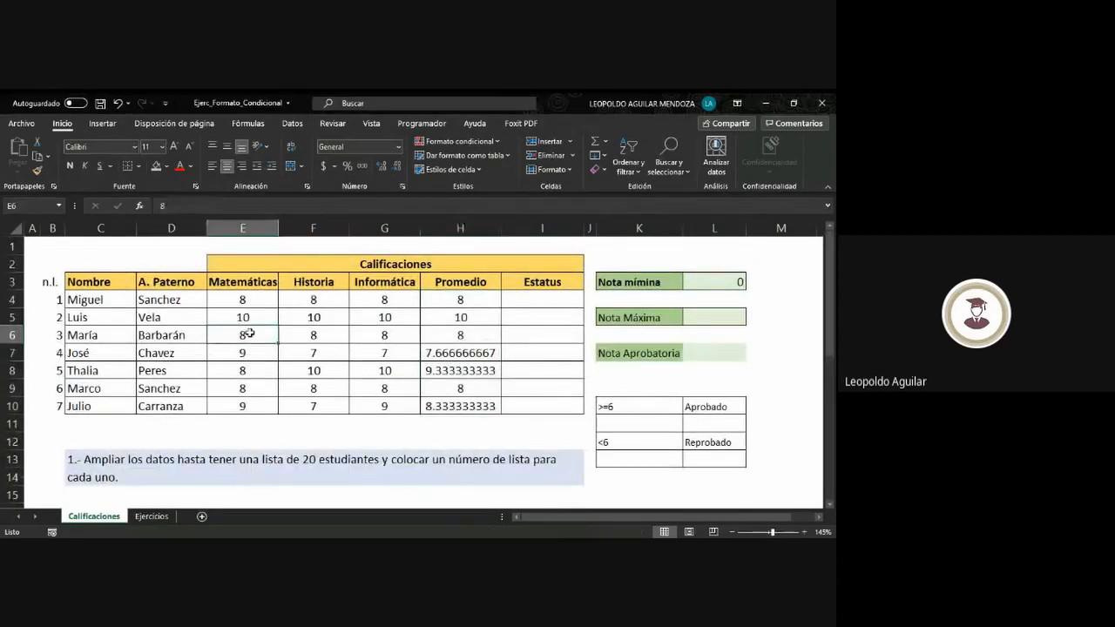
text(5)
key(Tab)
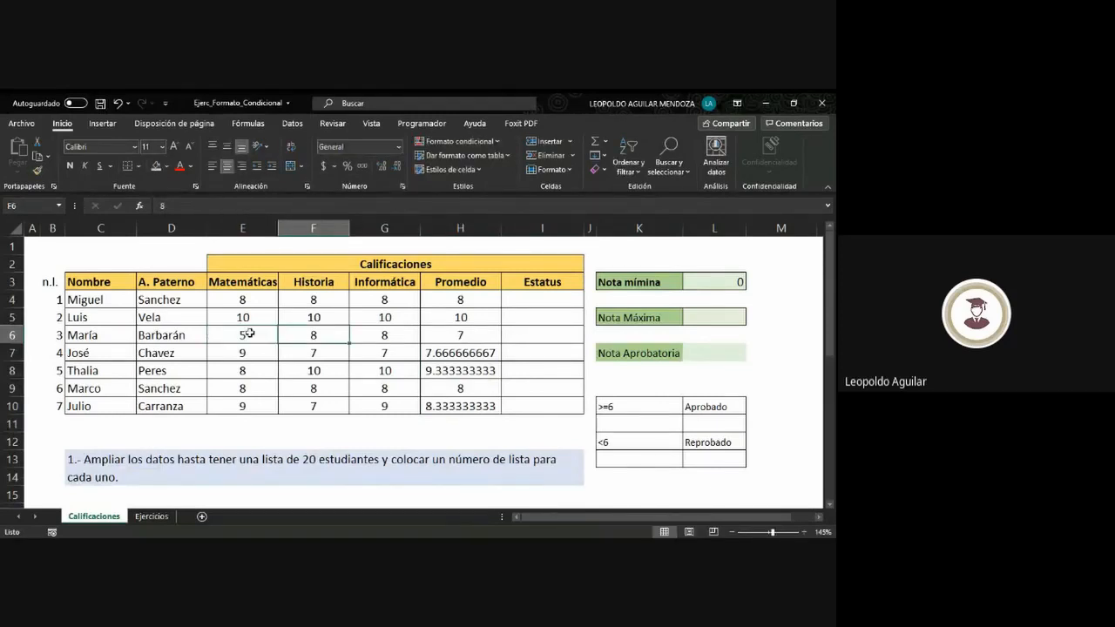
text(5)
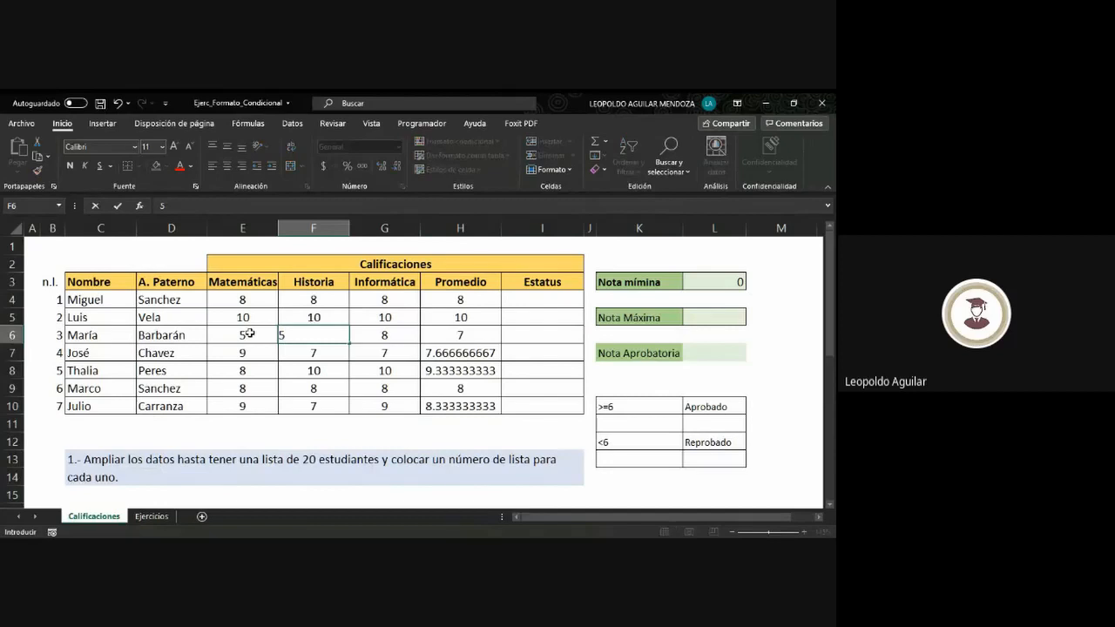
key(Tab)
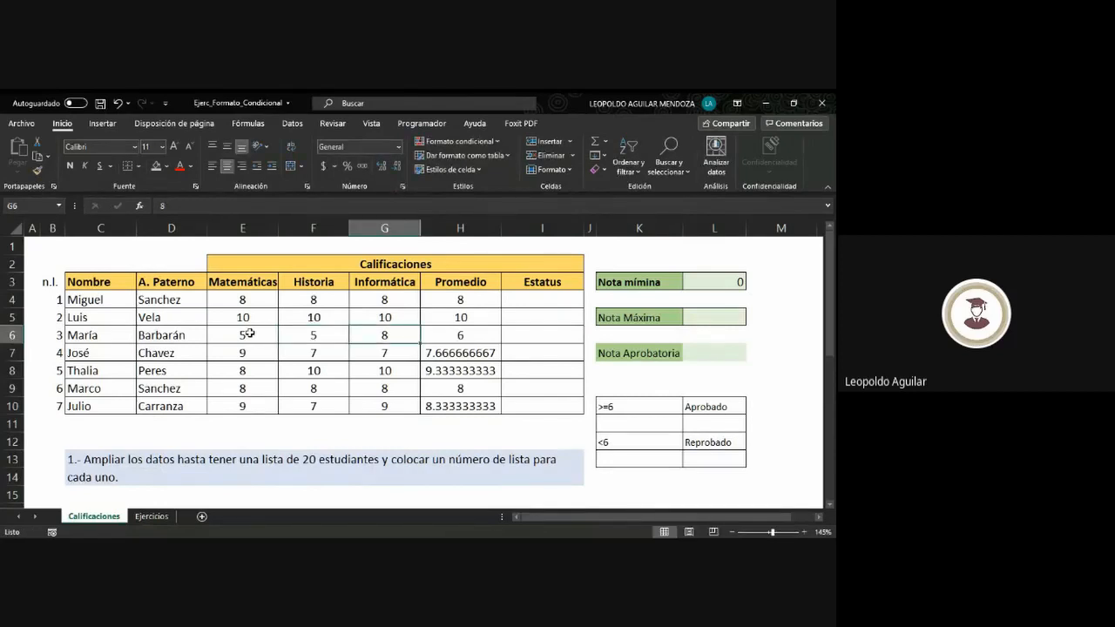
text(5)
key(Tab)
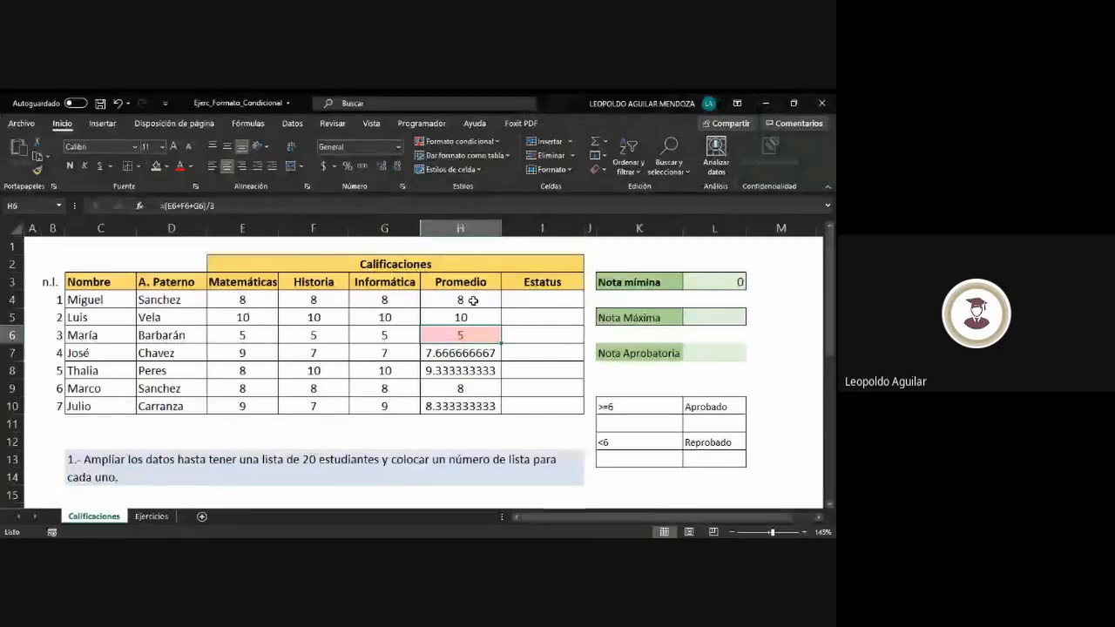
Step: Review exercise instruction 2 on the green and red colors and select the averages in H4:H10
scroll(331, 374, down, 2)
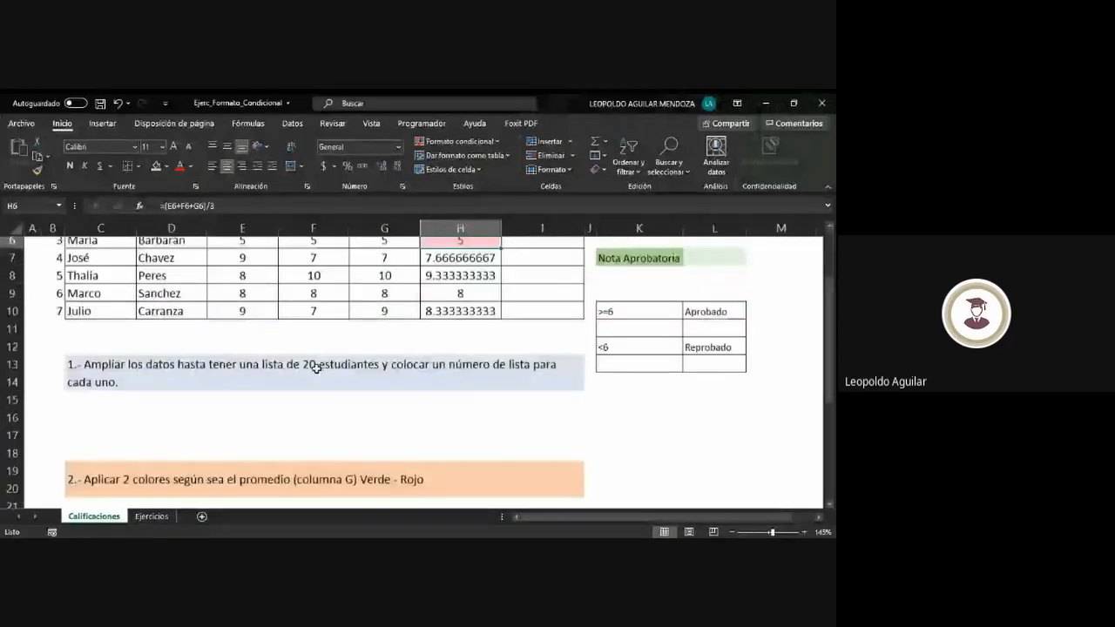
scroll(317, 378, down, 2)
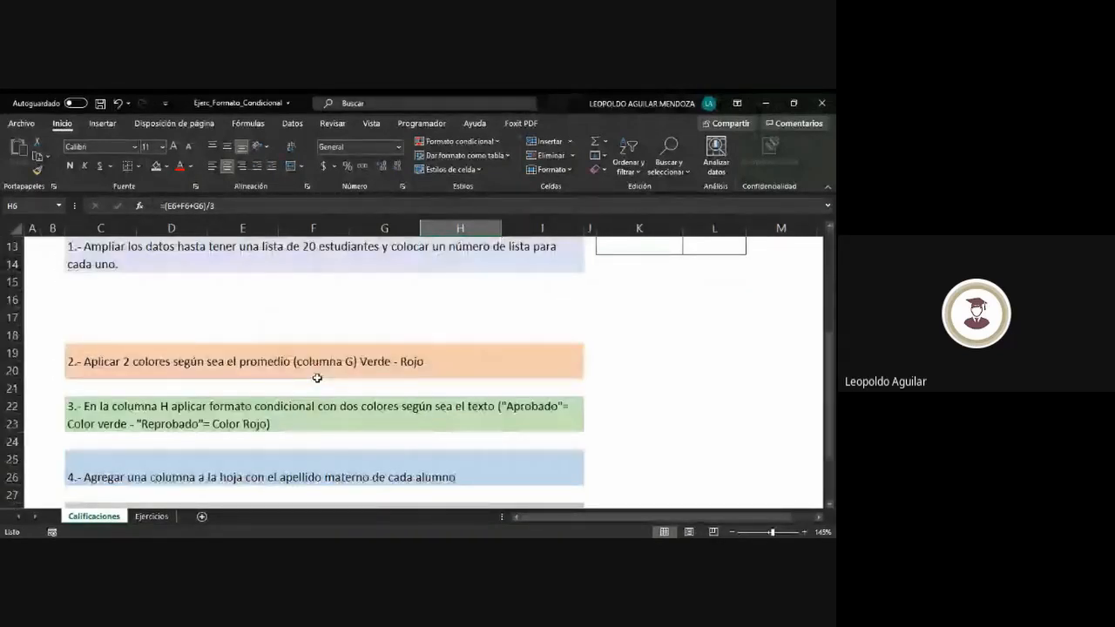
scroll(317, 378, up, 4)
drag(460, 300, 467, 404)
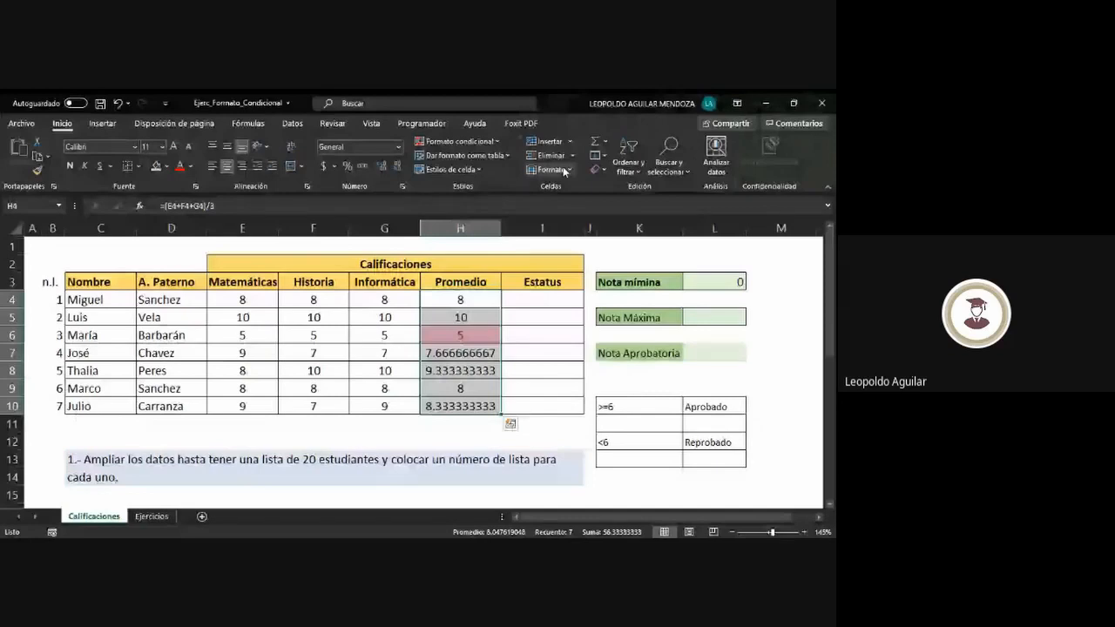
click(494, 142)
mouse_move(498, 165)
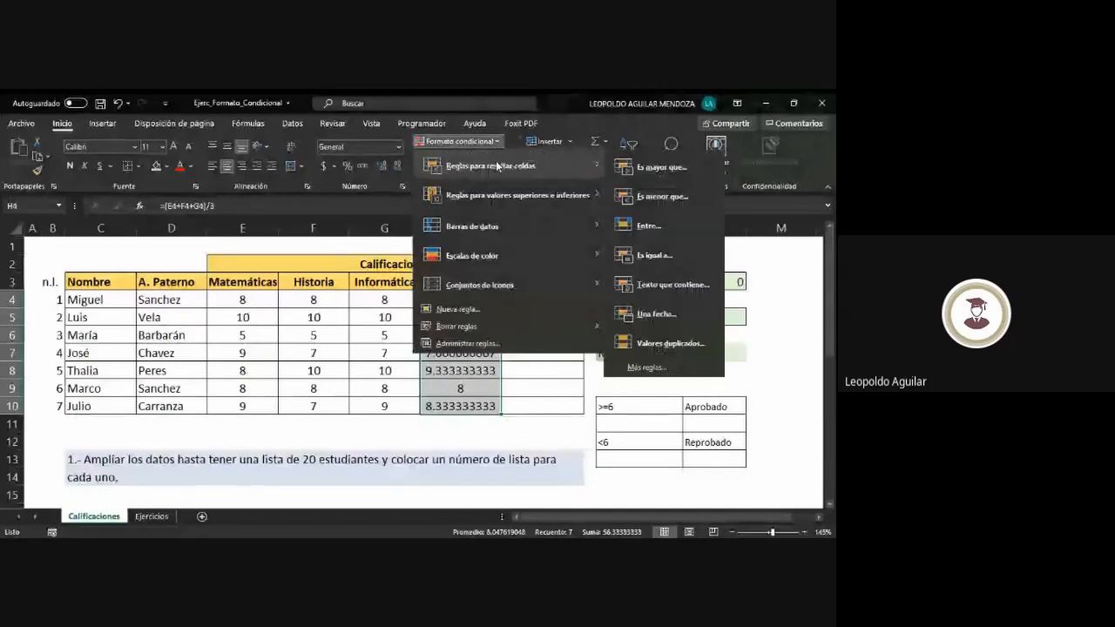
click(655, 170)
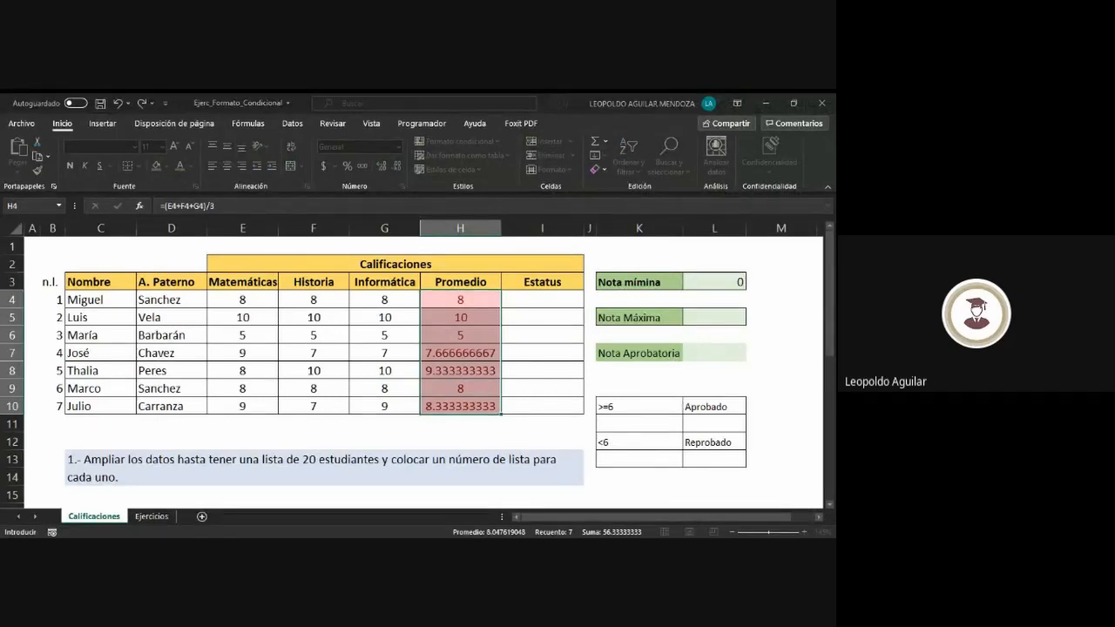
key(Return)
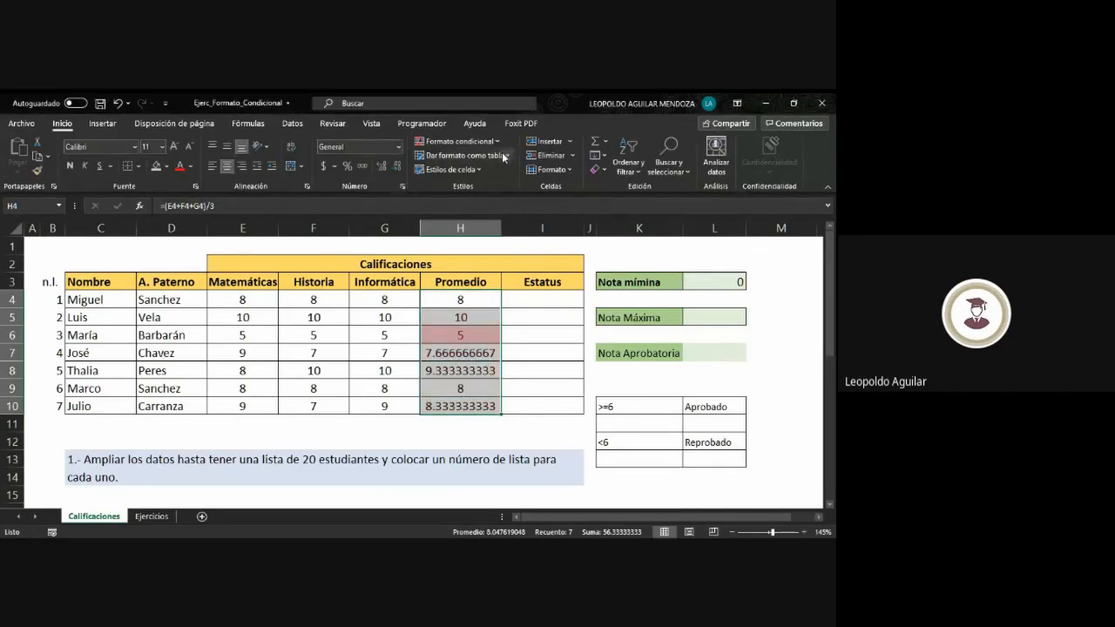
click(500, 141)
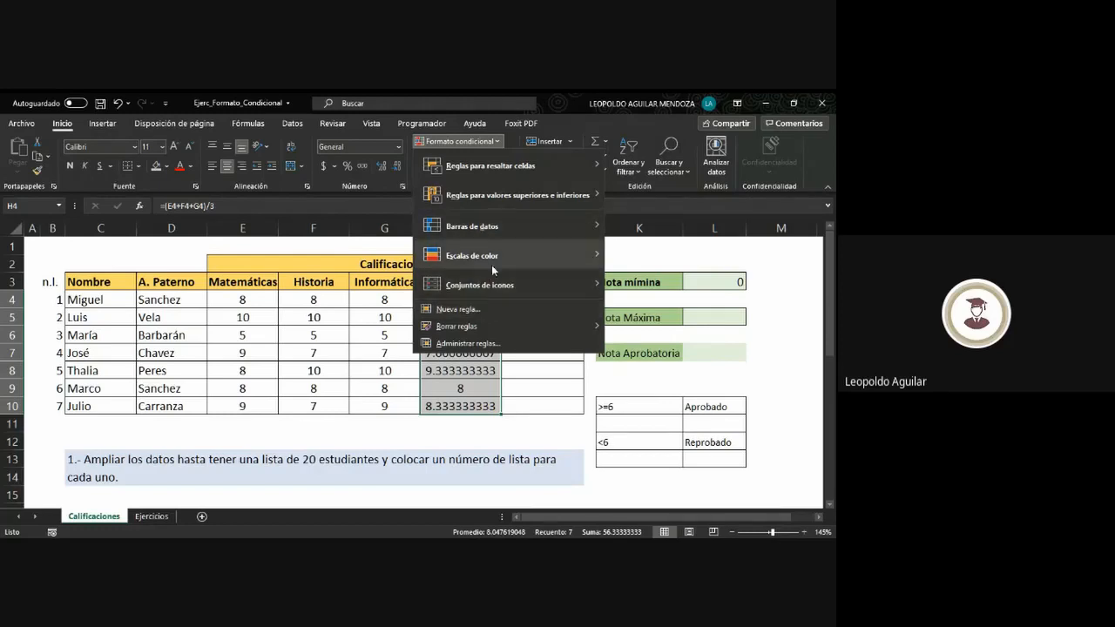
mouse_move(509, 164)
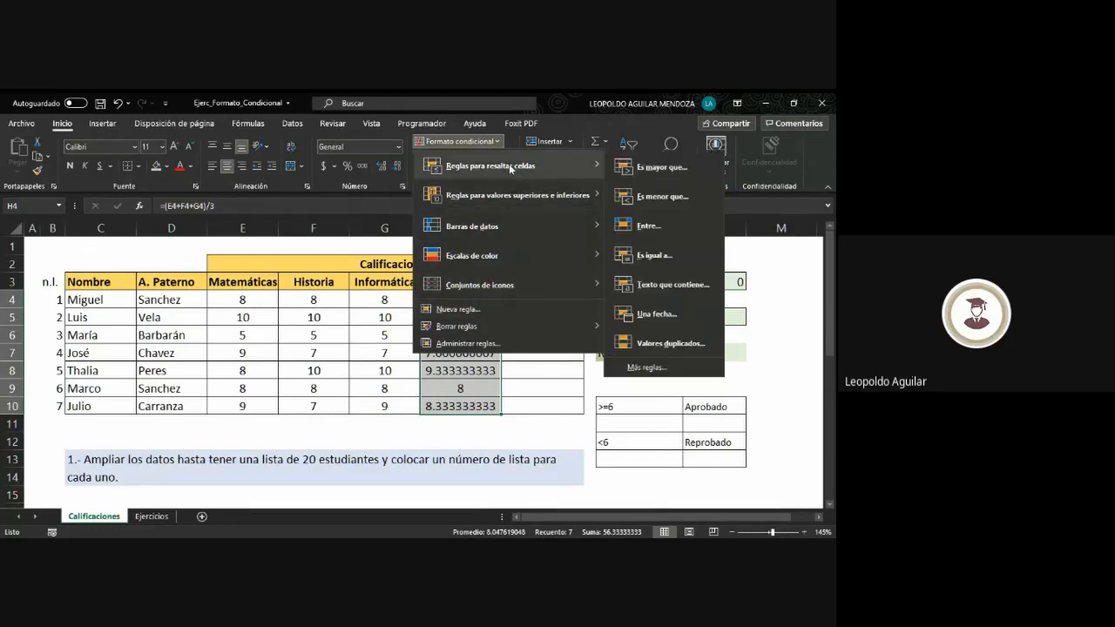
click(642, 368)
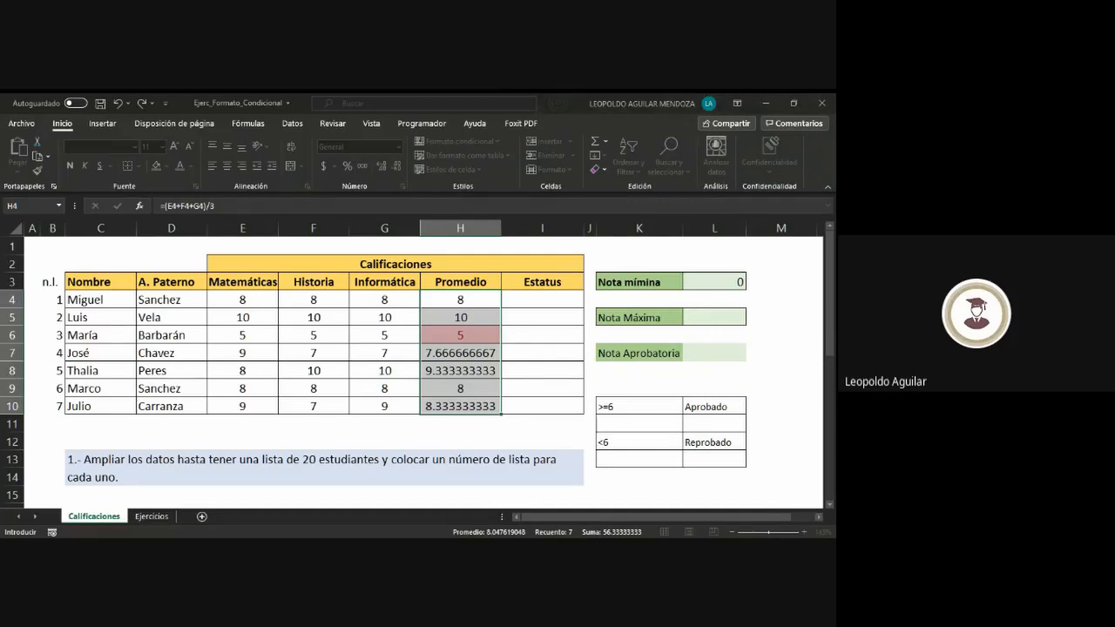
key(Escape)
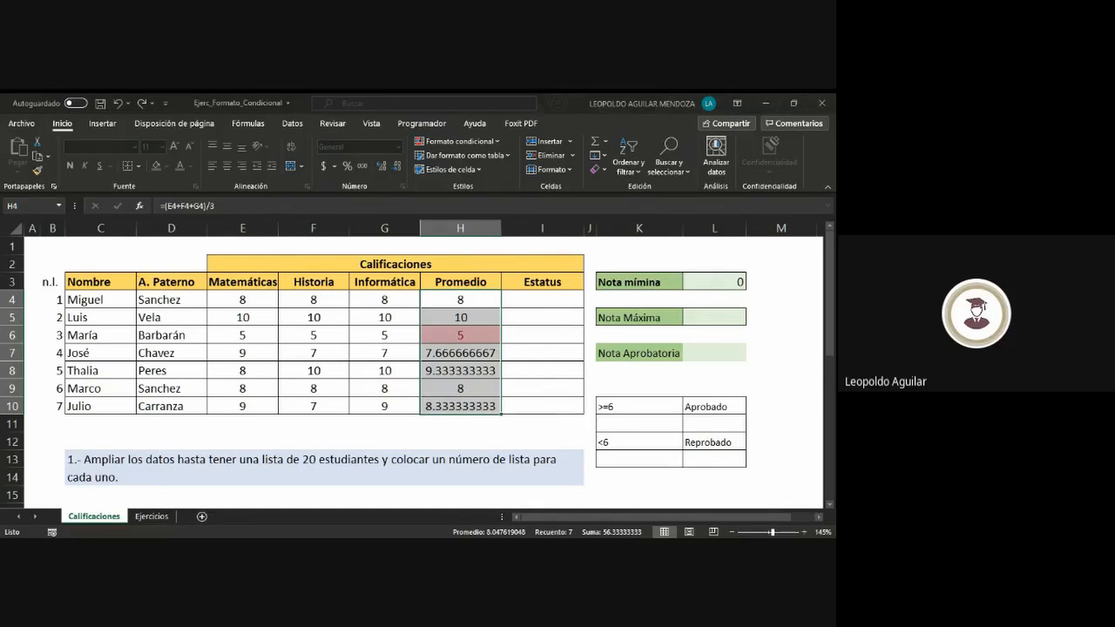
Step: Apply a between-values conditional formatting rule with green fill and dark green text to the passing averages in H4:H10
click(456, 142)
mouse_move(487, 166)
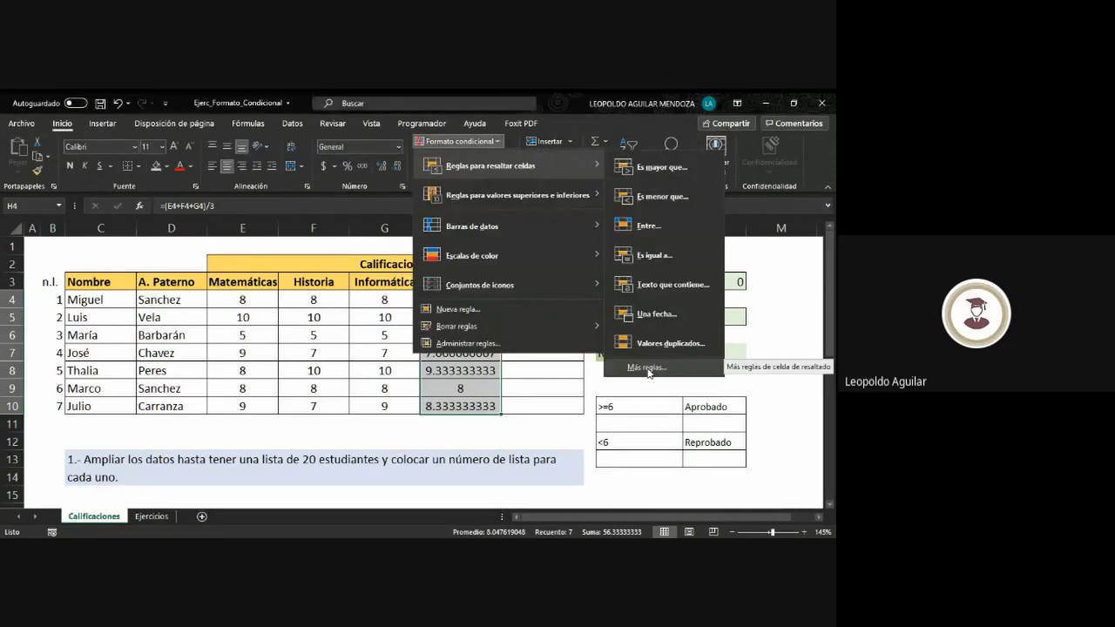
click(650, 226)
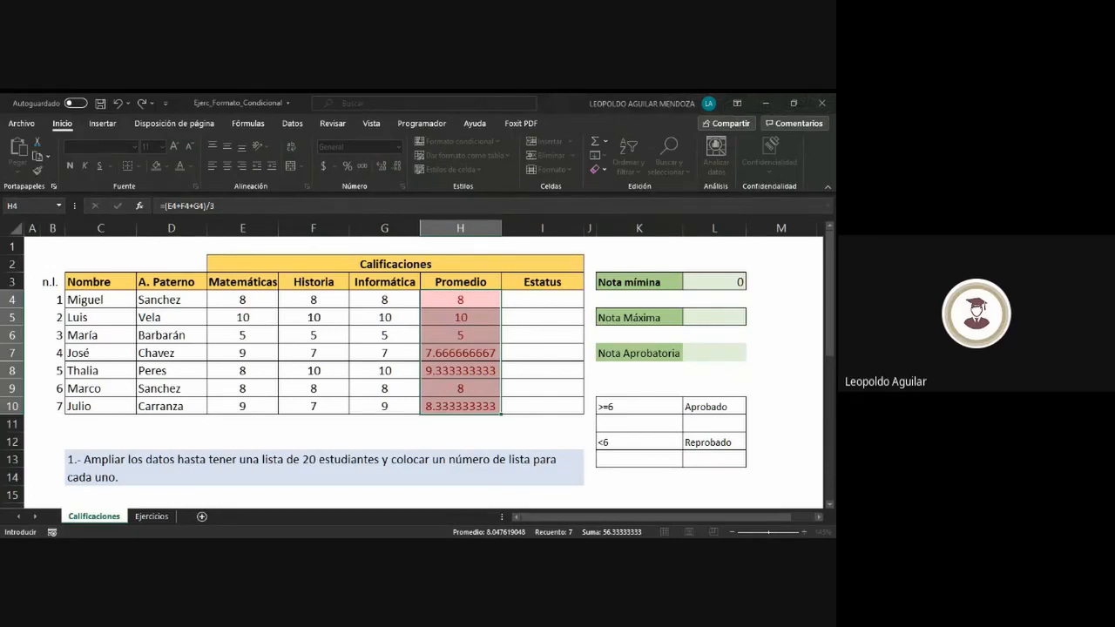
key(Escape)
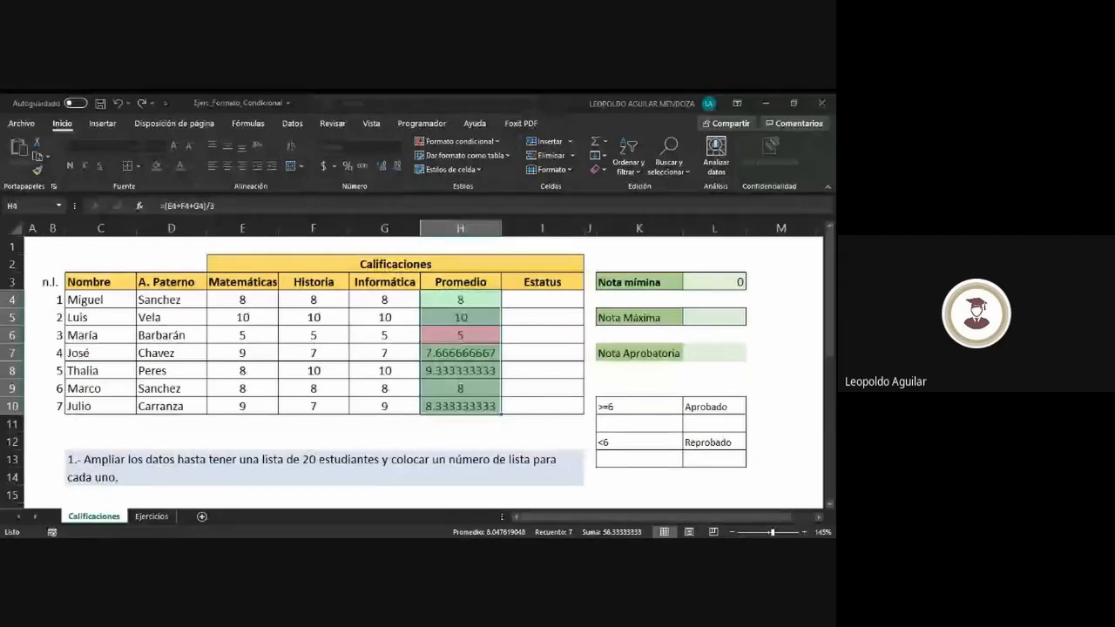
click(482, 393)
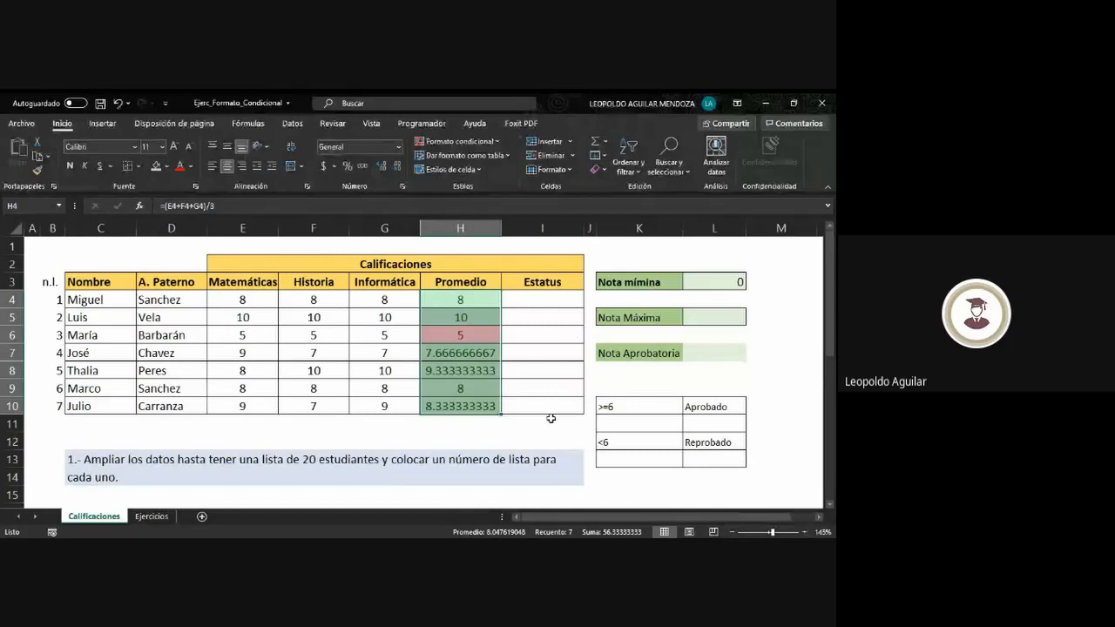
Step: Insert the SI function in I4 for the first student's Estatus, following exercise instruction 3
scroll(550, 419, down, 1)
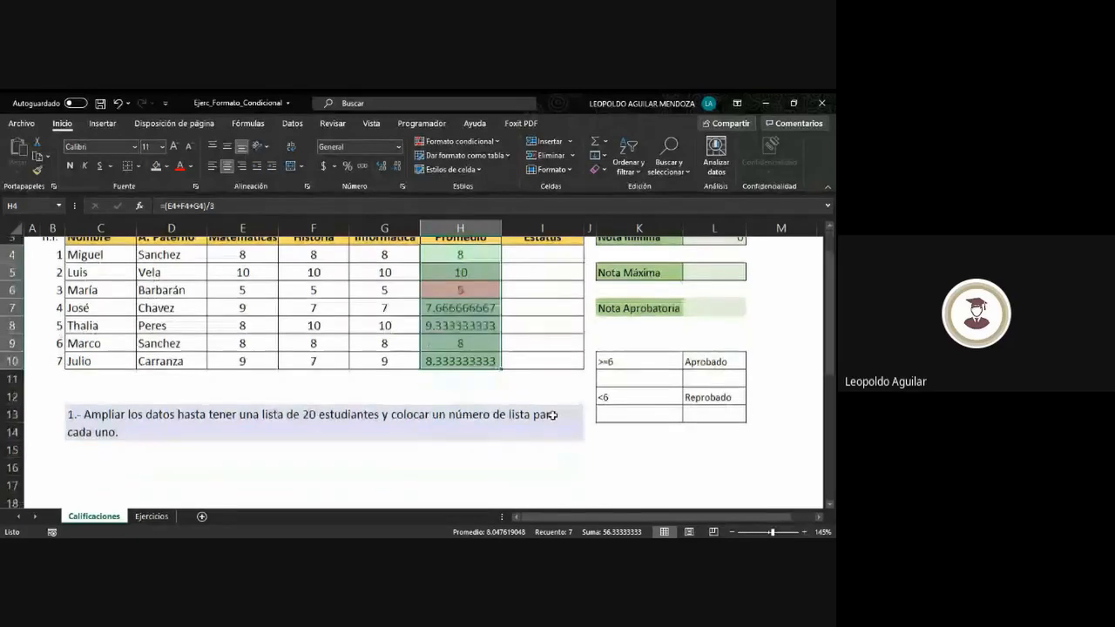
scroll(383, 389, up, 1)
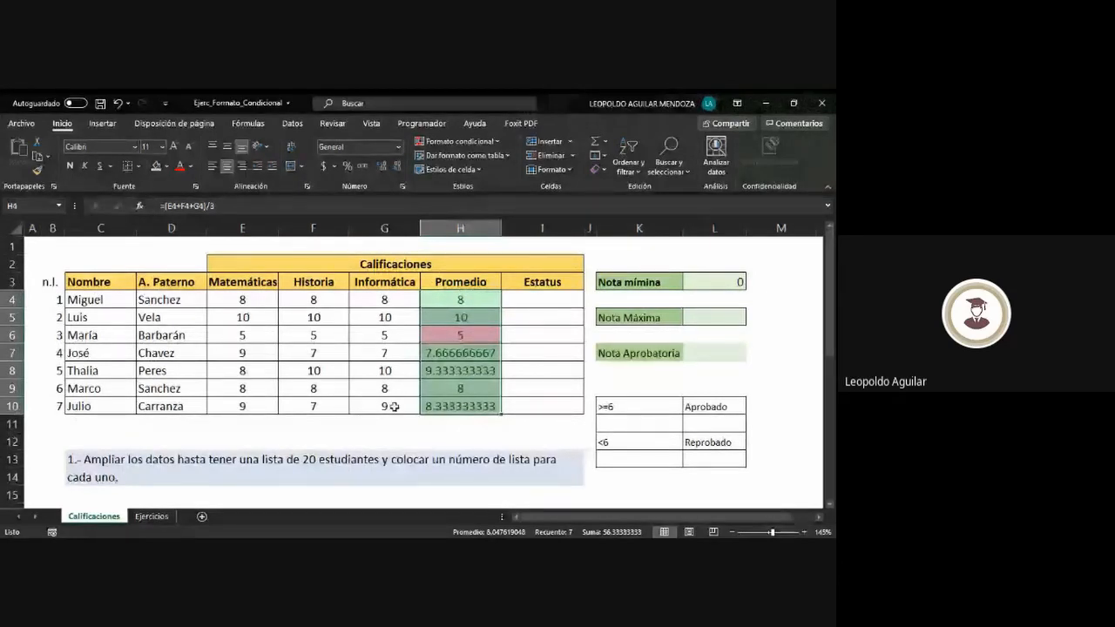
scroll(394, 407, down, 4)
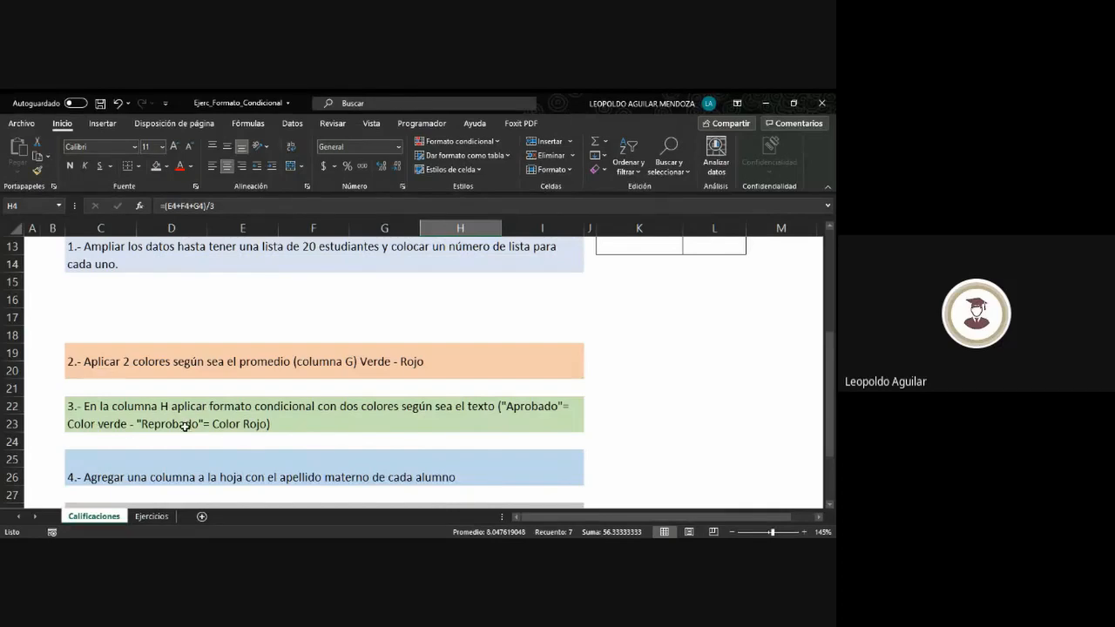
scroll(498, 433, up, 2)
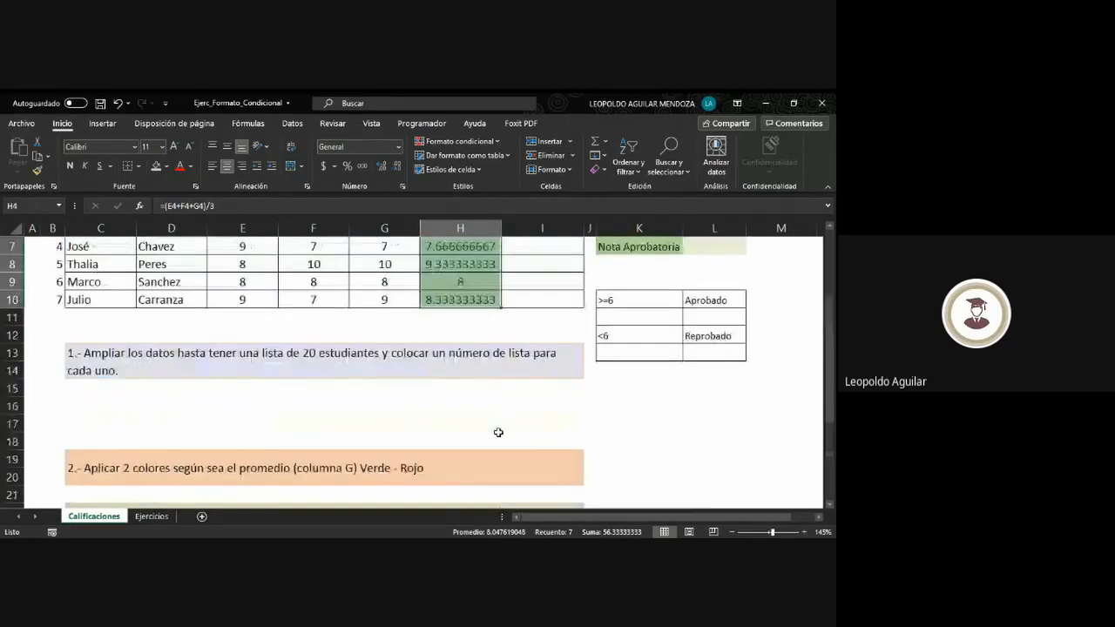
scroll(498, 432, up, 2)
click(541, 297)
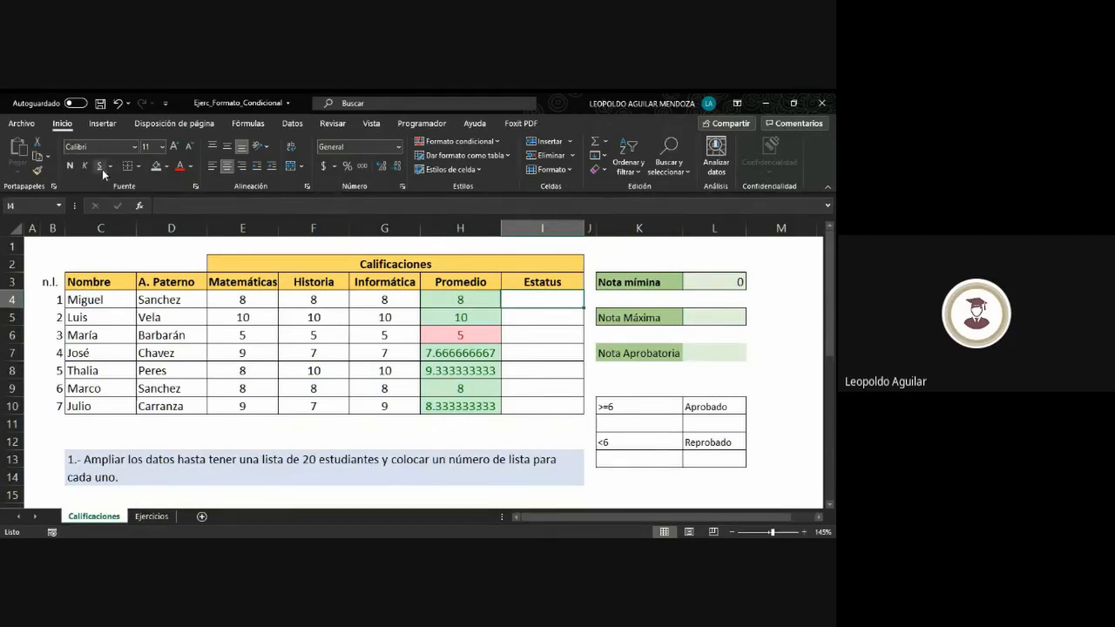
click(141, 208)
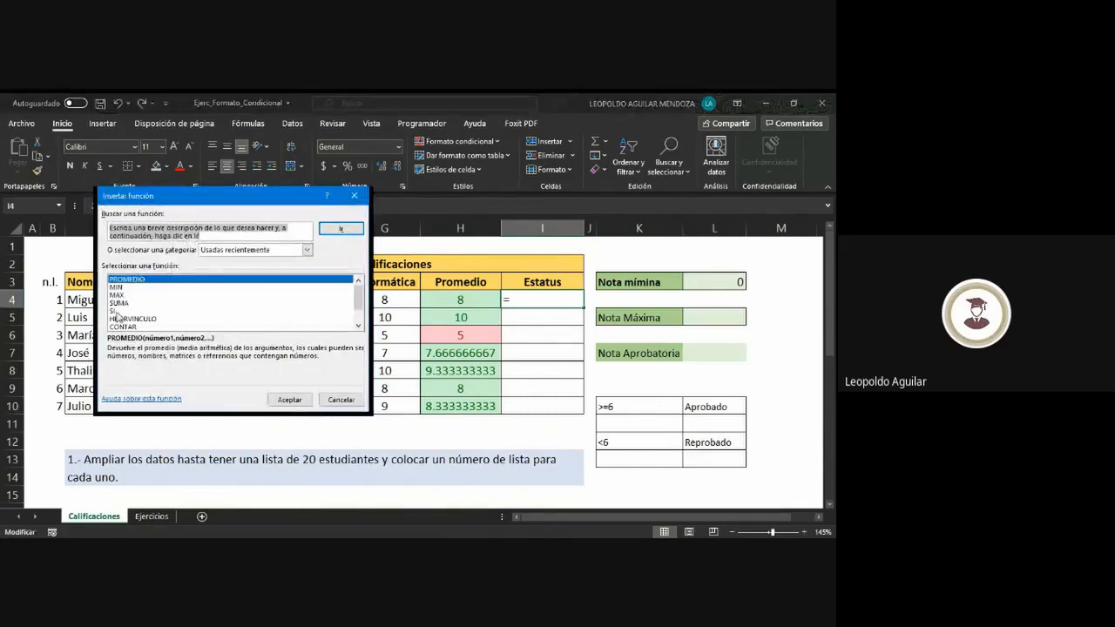
click(118, 312)
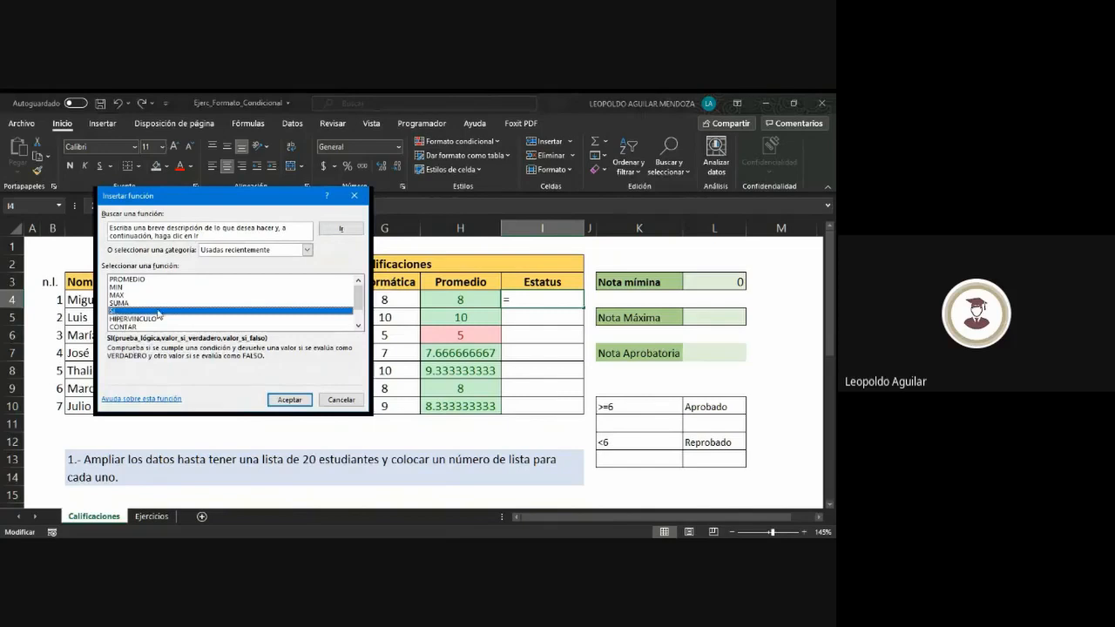
click(286, 400)
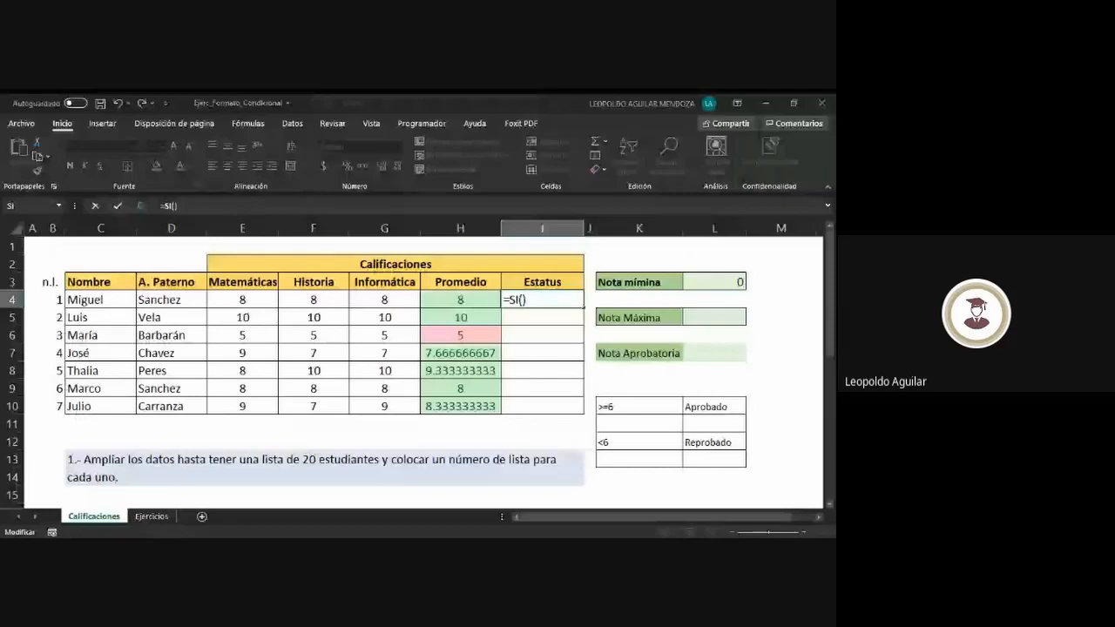
Step: Set the SI function's logical test to H4<6 and its value if true to "REPROBADO"
click(462, 300)
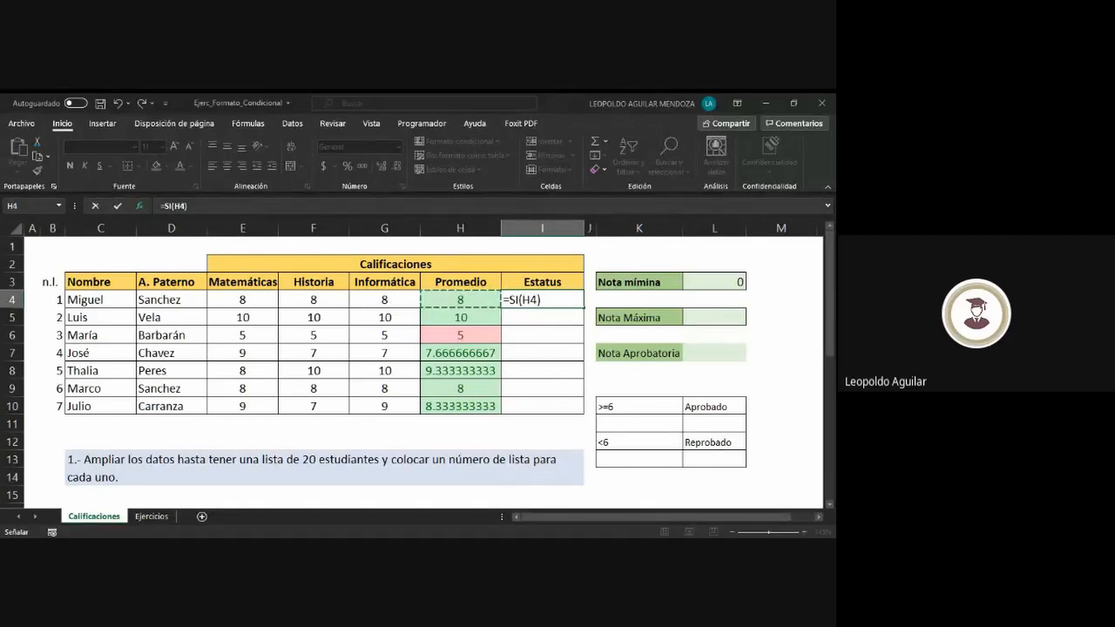
text(>)
key(BackSpace)
text(<)
text(6)
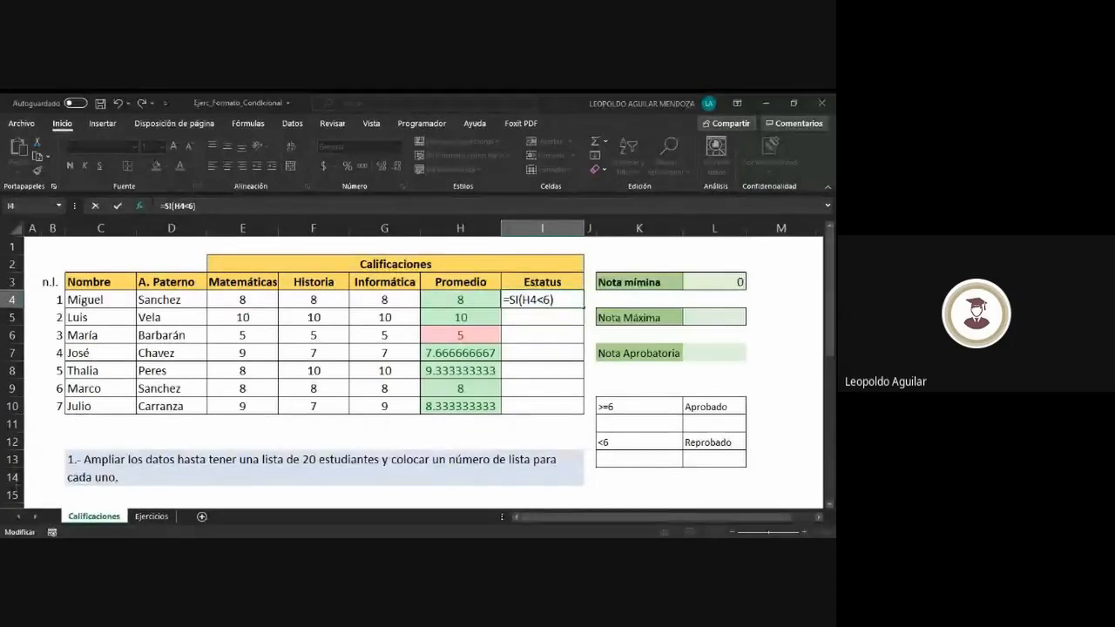
text(,R)
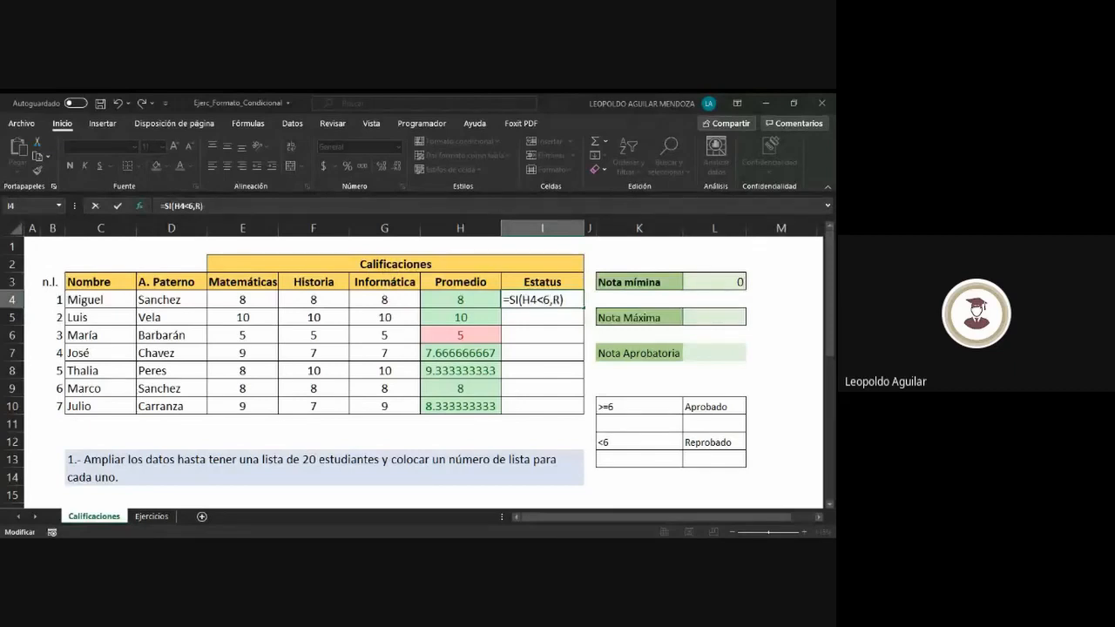
text(EPROBADO)
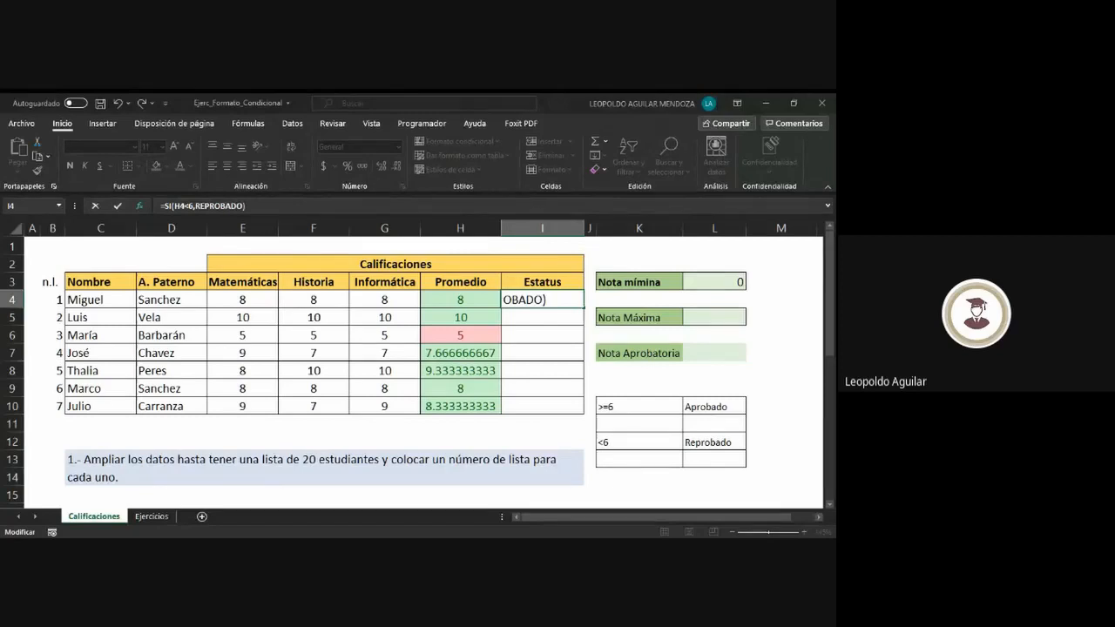
key(Tab)
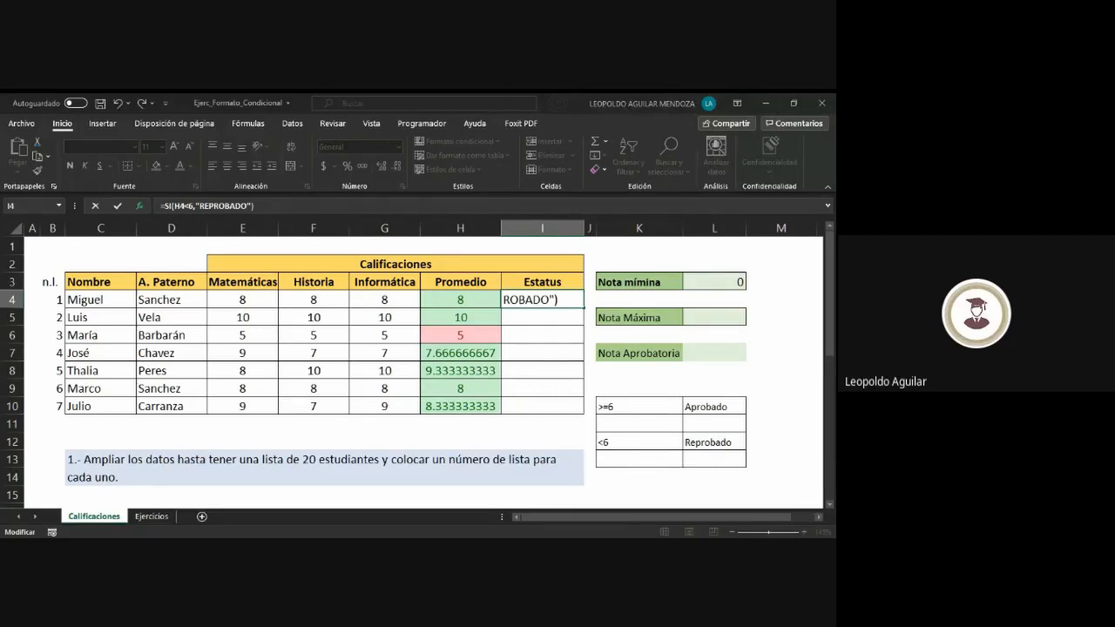
Step: Set the SI function's value if false to "APROBADO" and enter the formula in I4
text(,APROB)
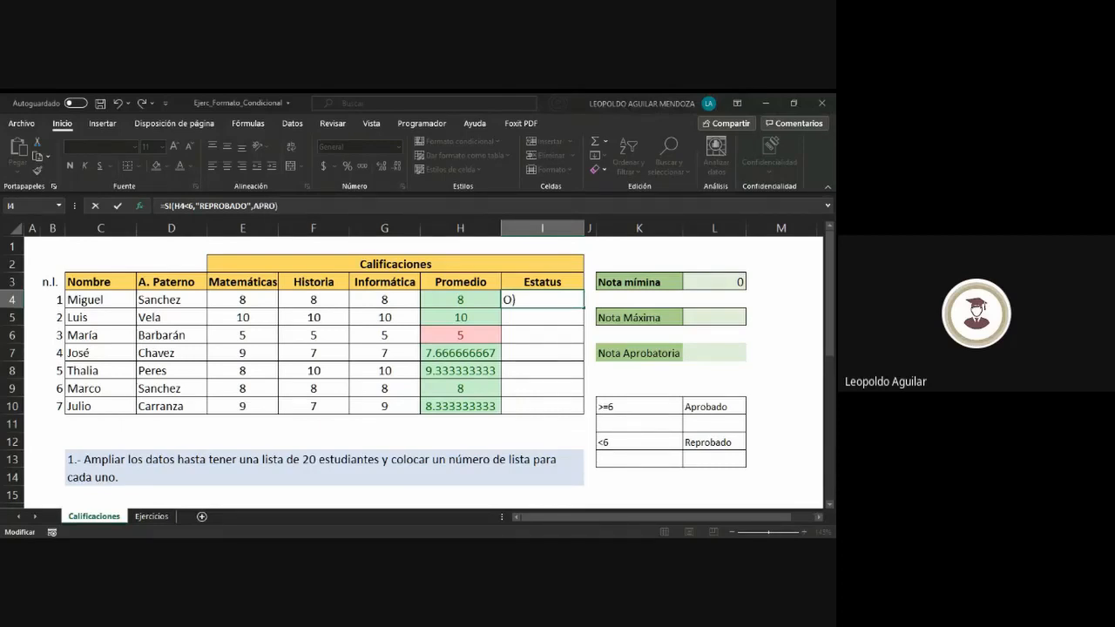
text(A)
text(DO)
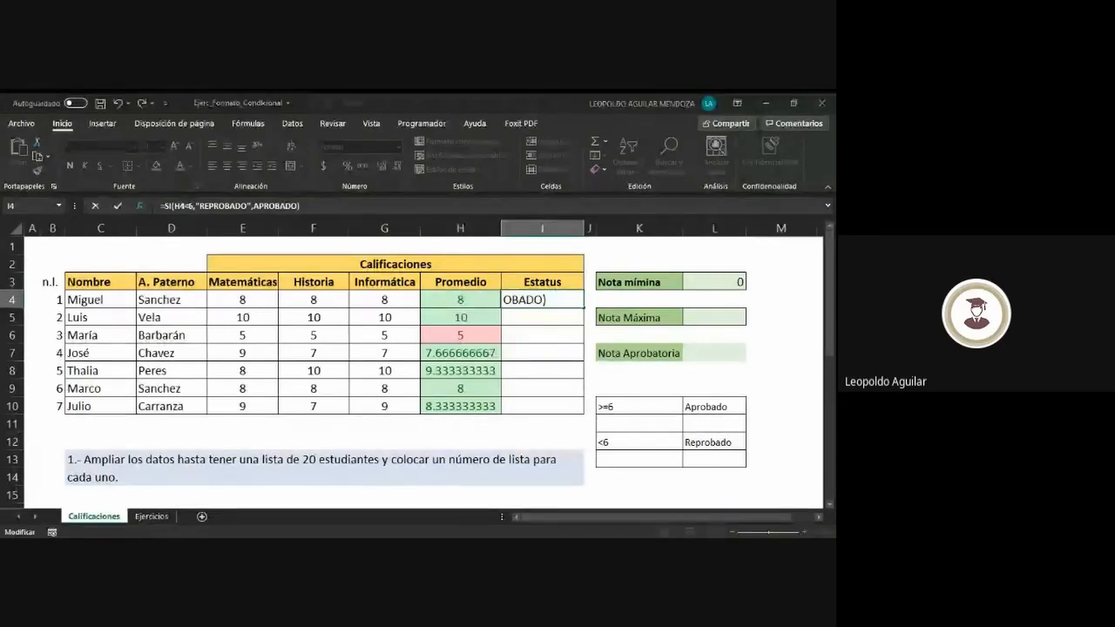
text(")
key(End)
key(Left)
text(")
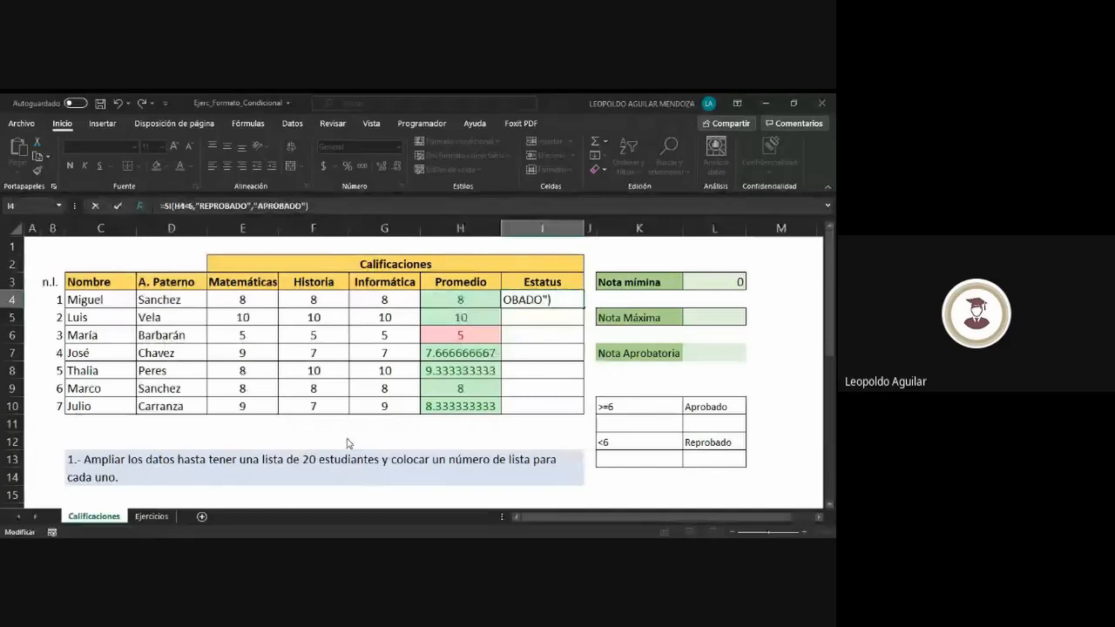
key(ctrl+Return)
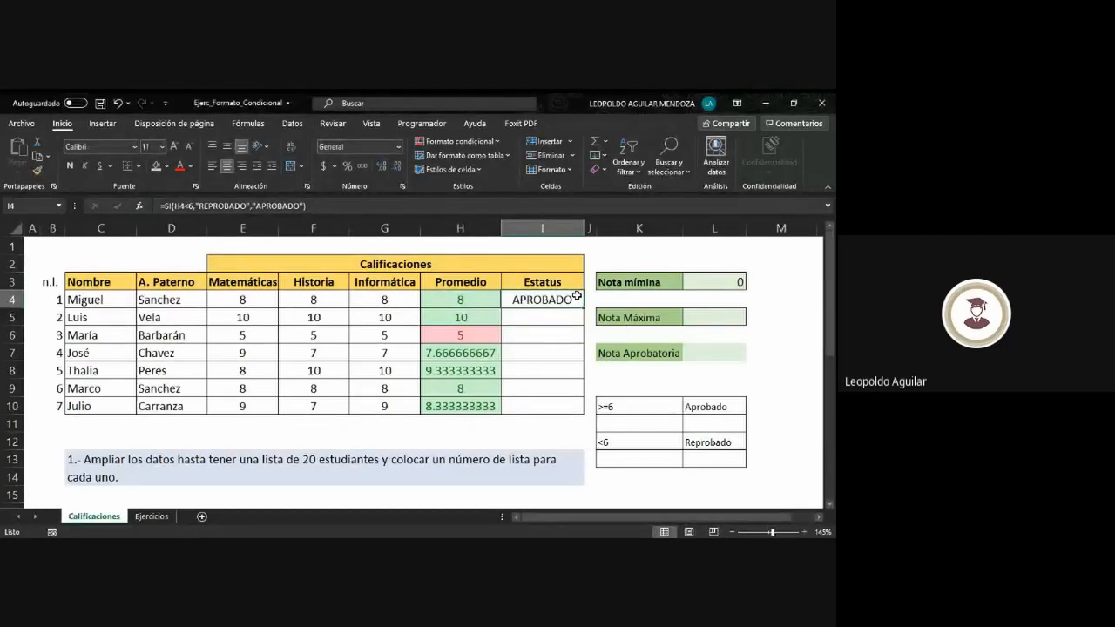
Step: Fill the Estatus formula from I4 down to I10 and check exercise instruction 3 on coloring by text
drag(585, 307, 567, 407)
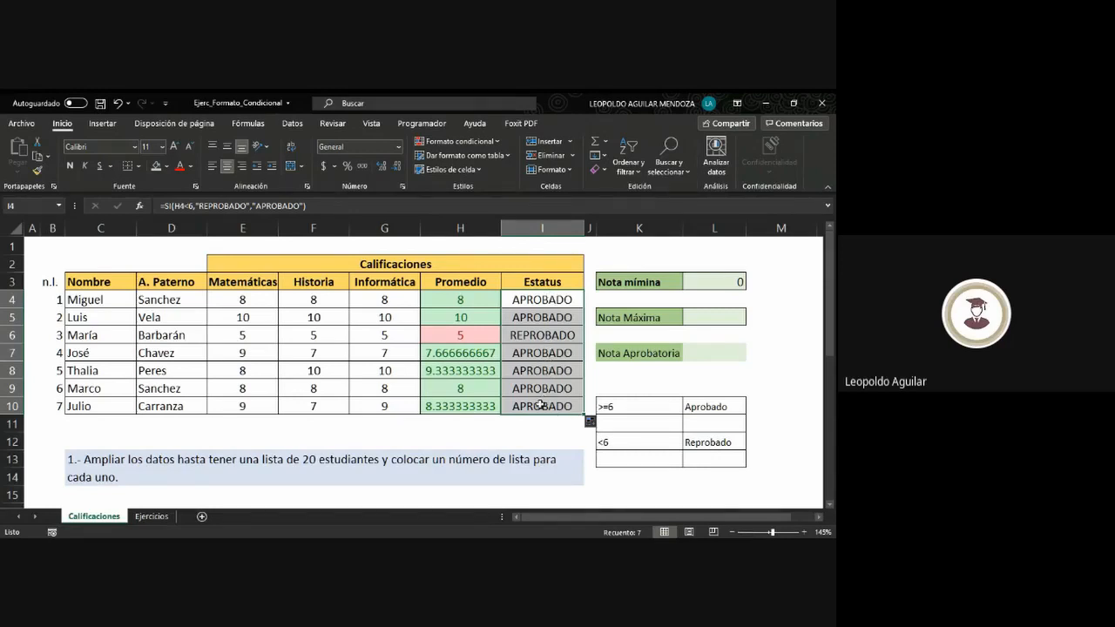
scroll(218, 450, down, 4)
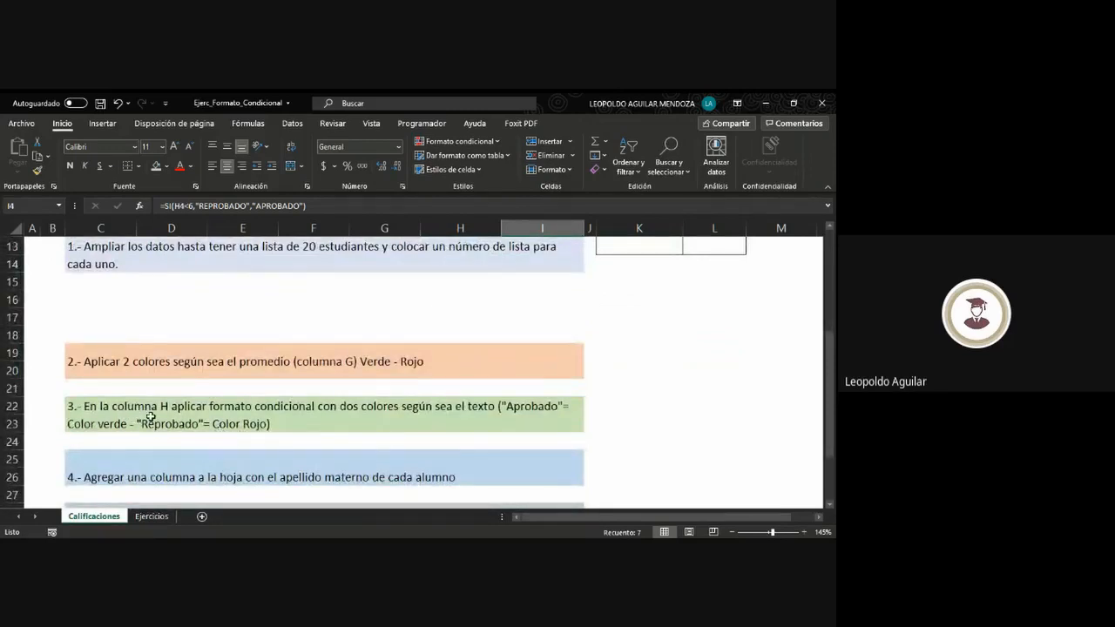
scroll(597, 375, up, 4)
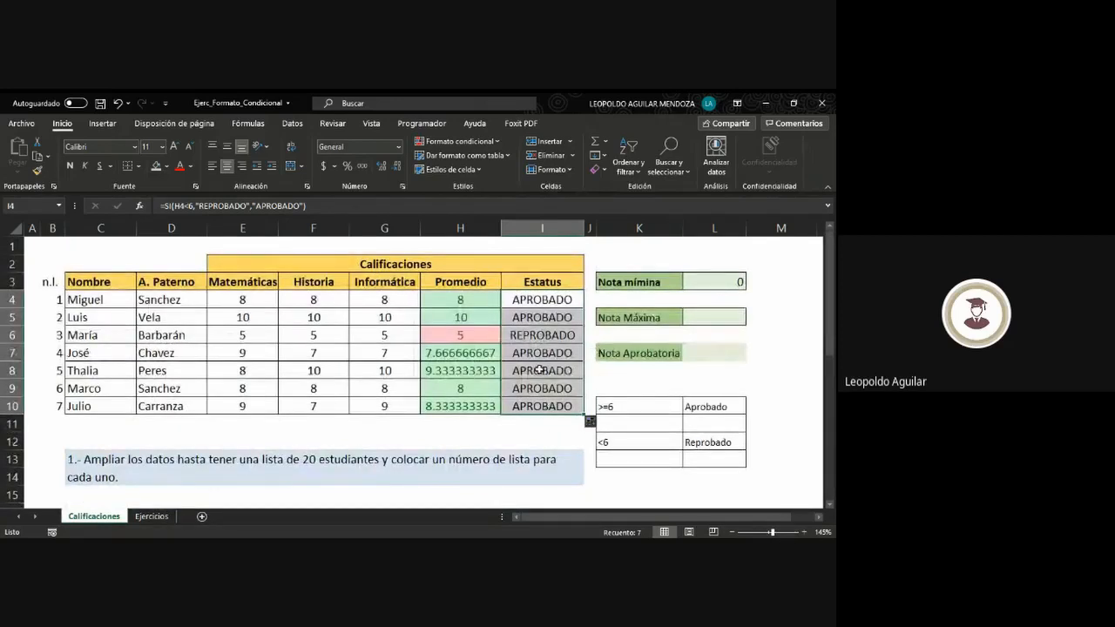
scroll(540, 371, down, 1)
scroll(540, 371, down, 1)
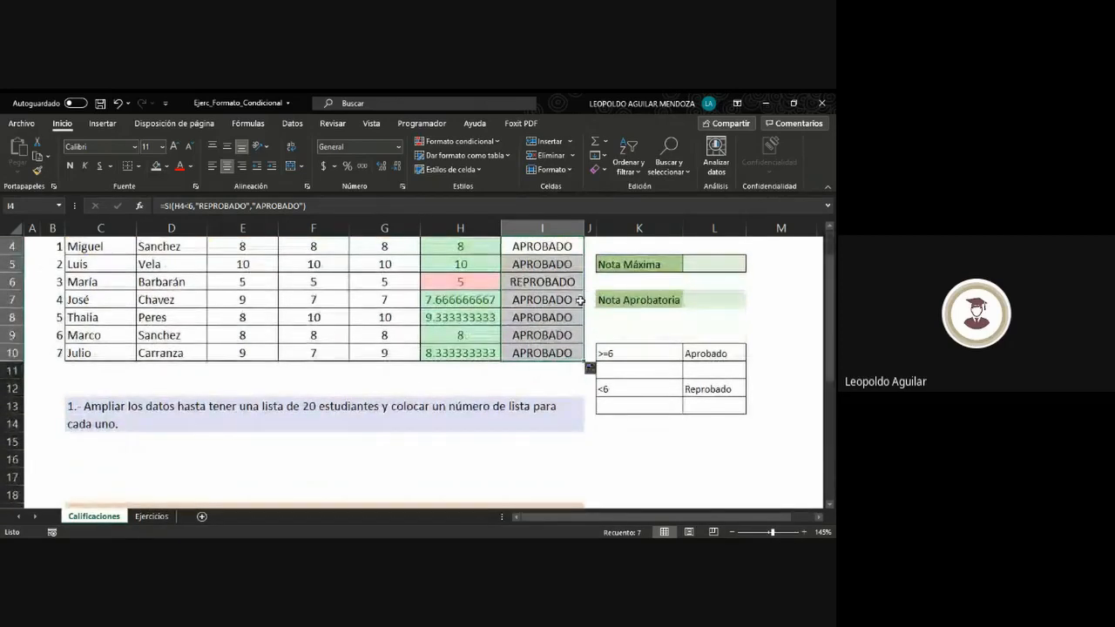
scroll(555, 311, up, 3)
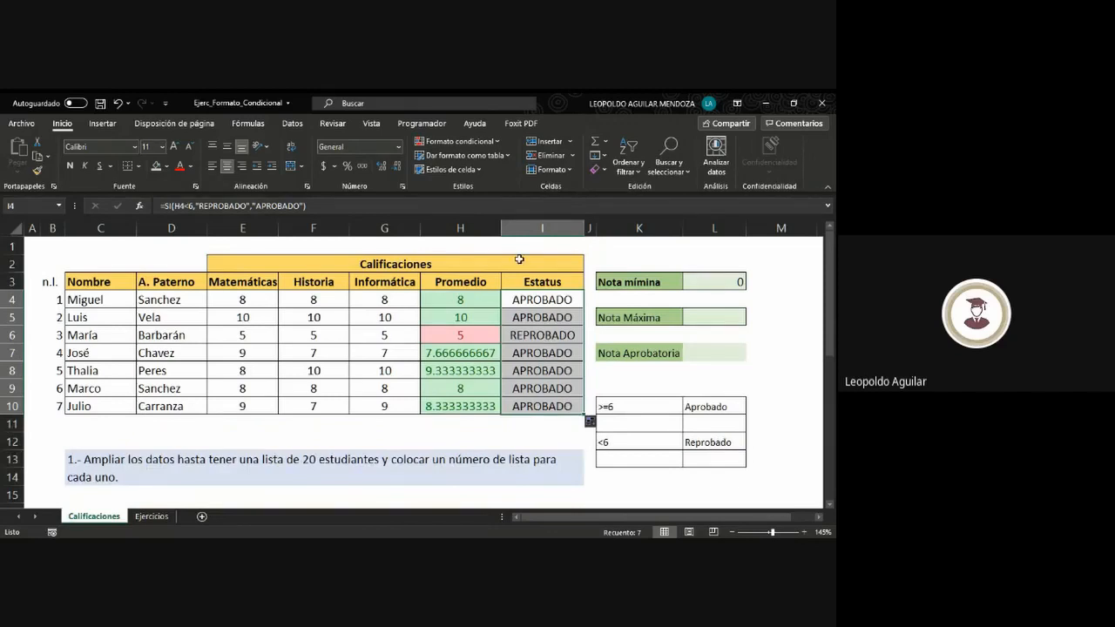
click(500, 140)
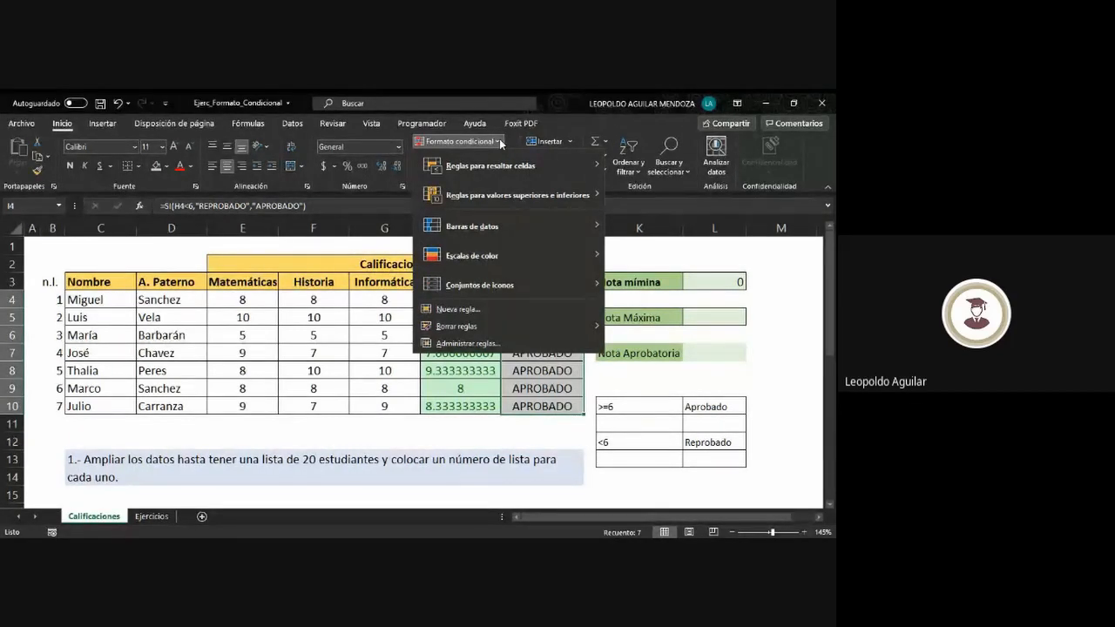
mouse_move(501, 166)
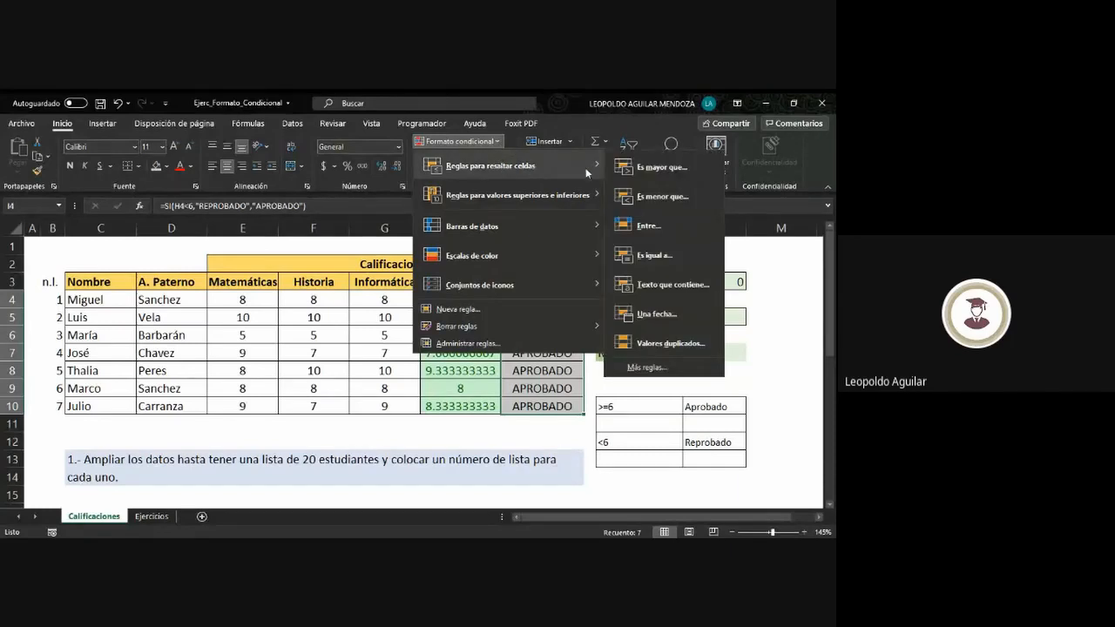
click(659, 198)
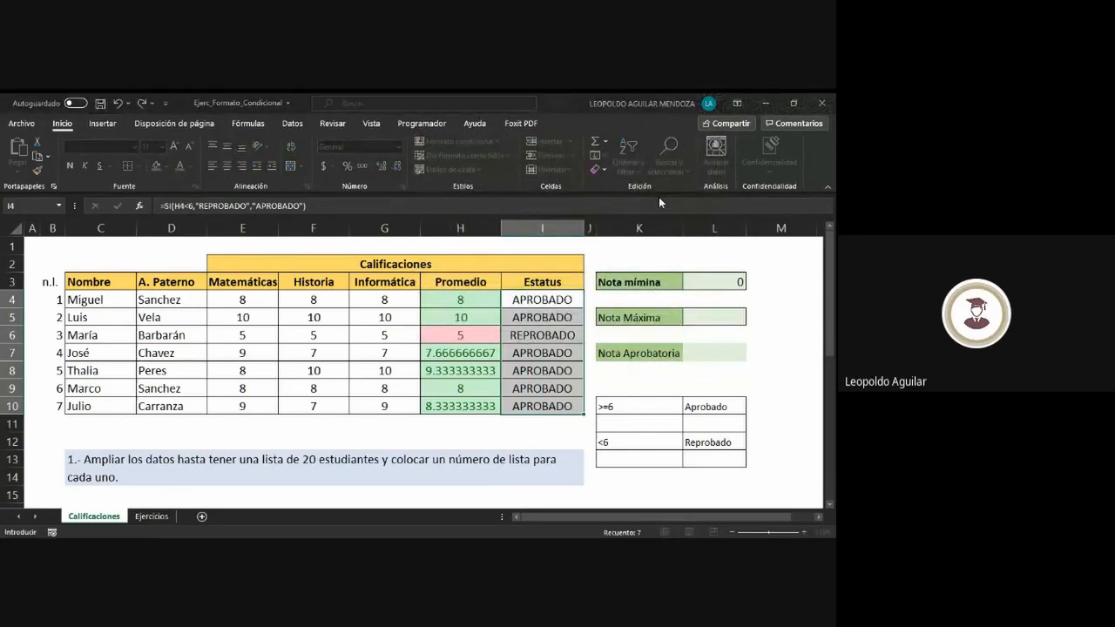
click(527, 151)
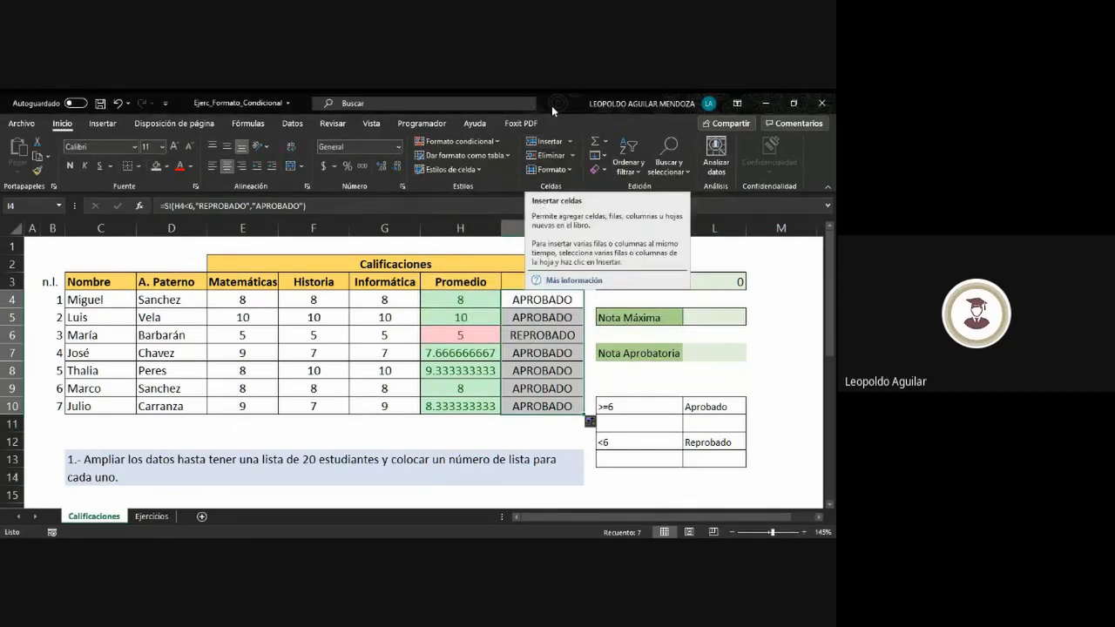
Step: Apply an equal-to conditional formatting rule to I4:I10 that colors cells containing "REPROBADO" with light red fill and red text
click(501, 144)
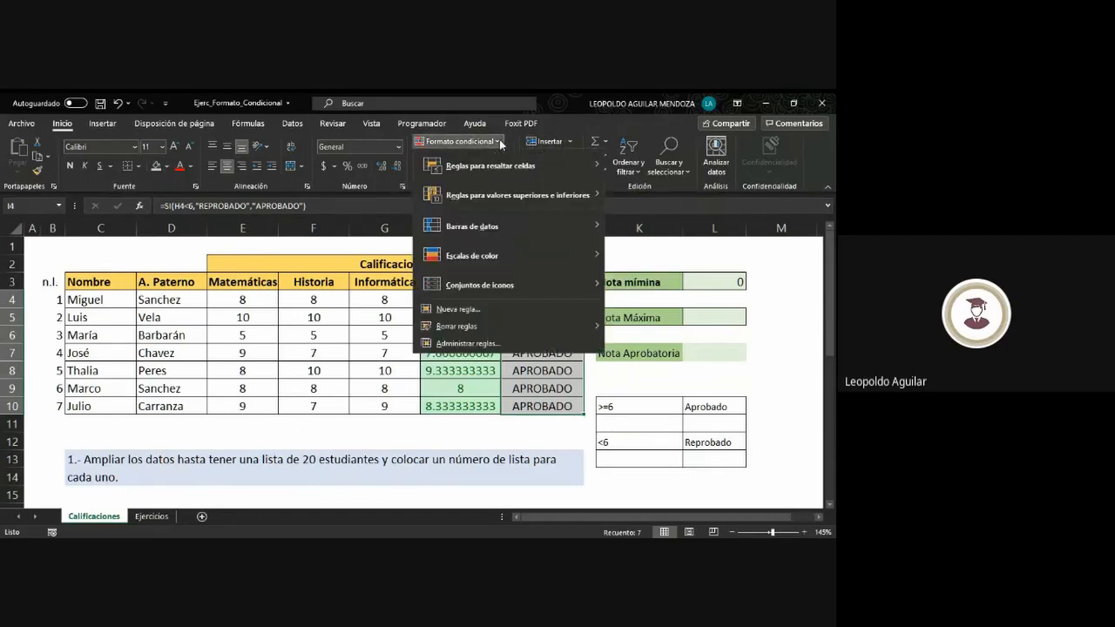
mouse_move(514, 166)
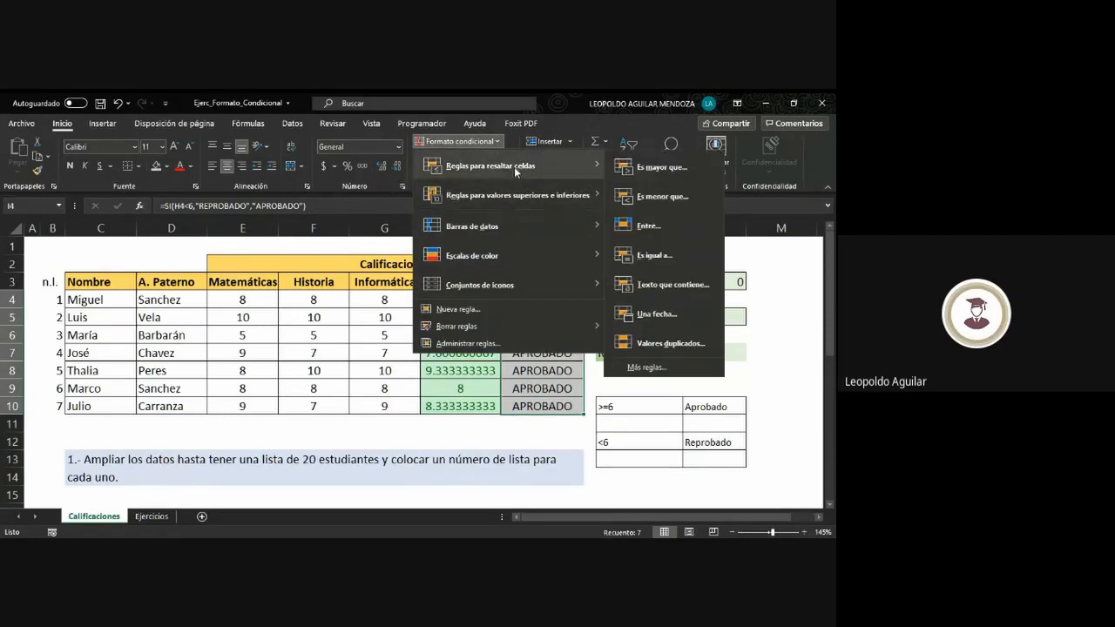
click(654, 257)
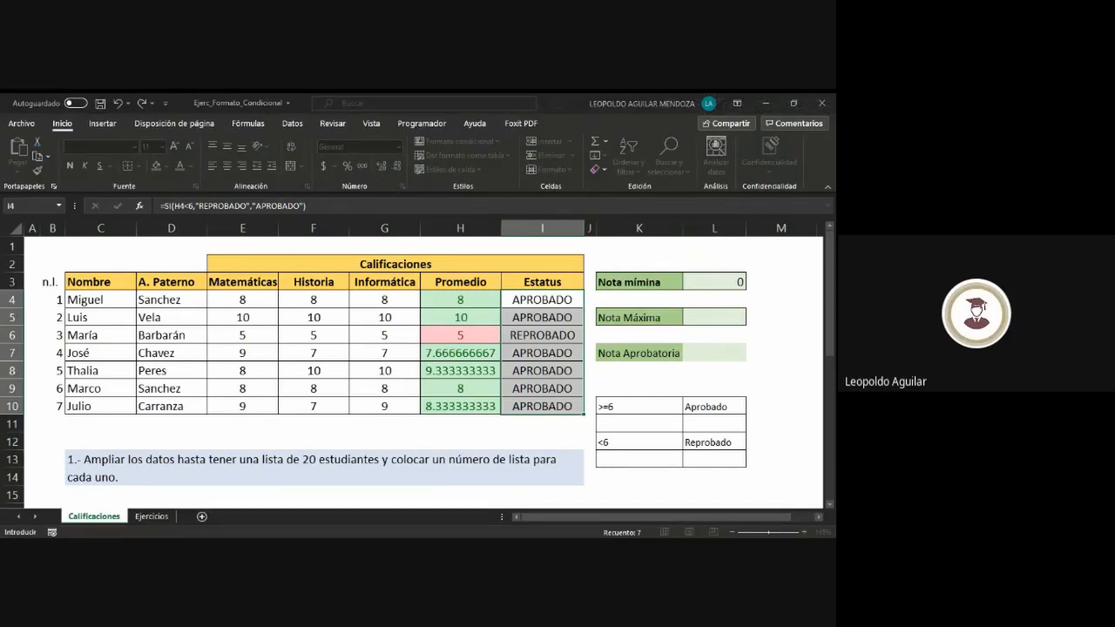
text(REPROBADO)
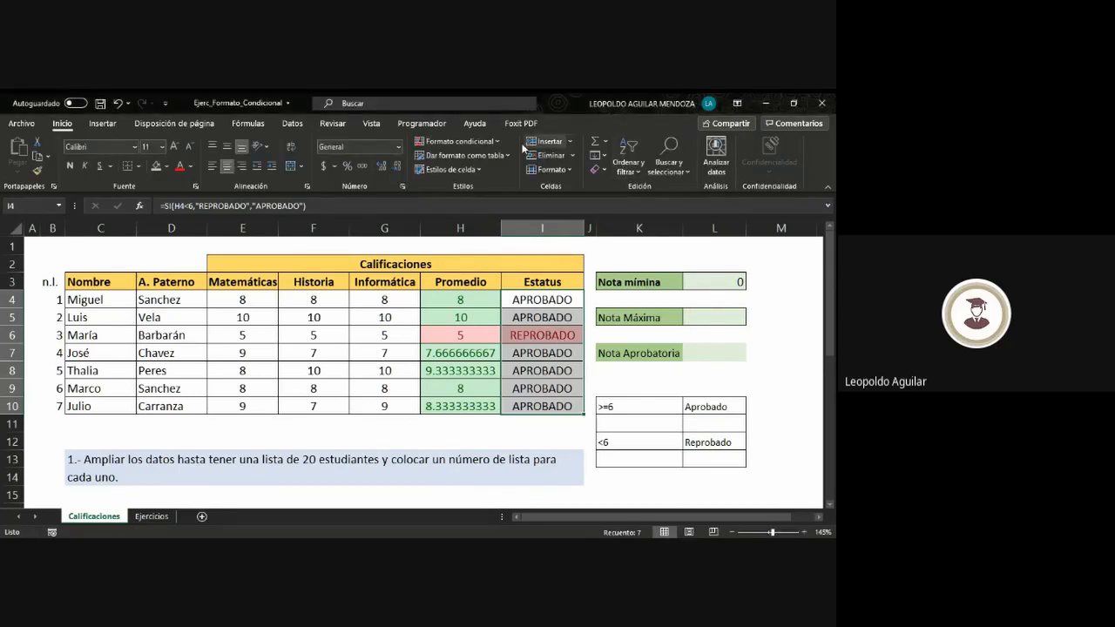
Step: Add a second equal-to conditional formatting rule to I4:I10 that gives "APROBADO" cells green fill and green text, and deselect the range
click(494, 143)
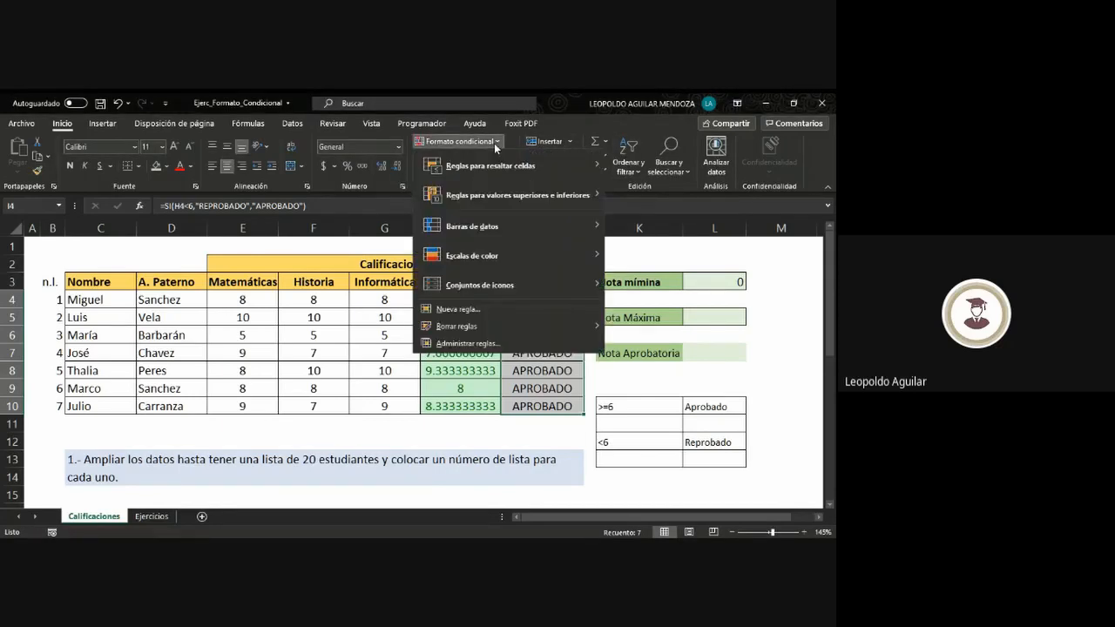
mouse_move(486, 229)
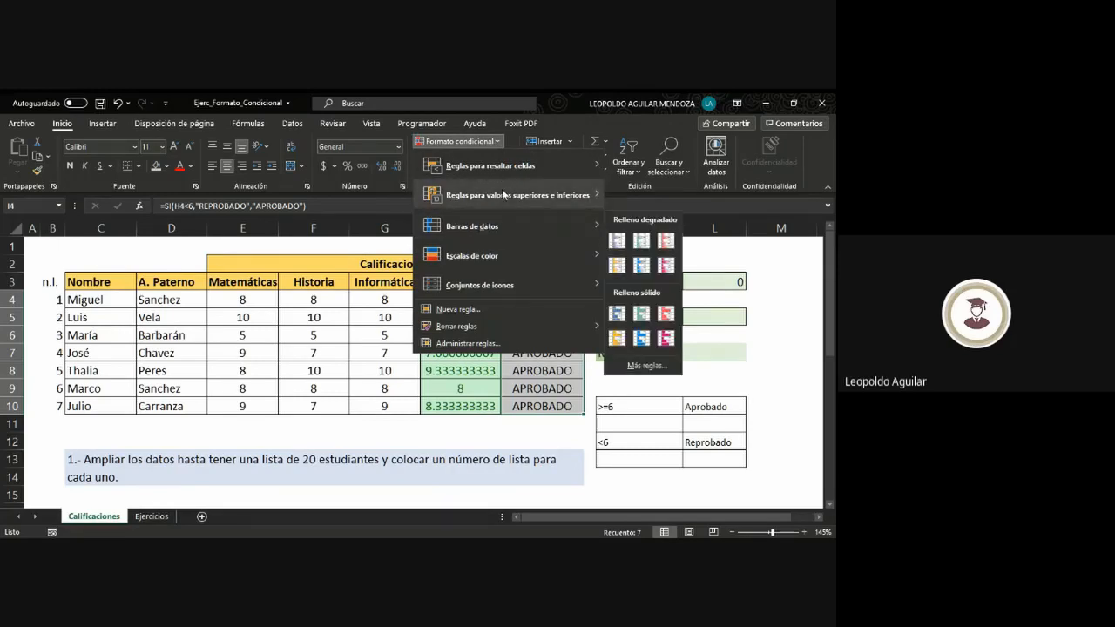
mouse_move(513, 167)
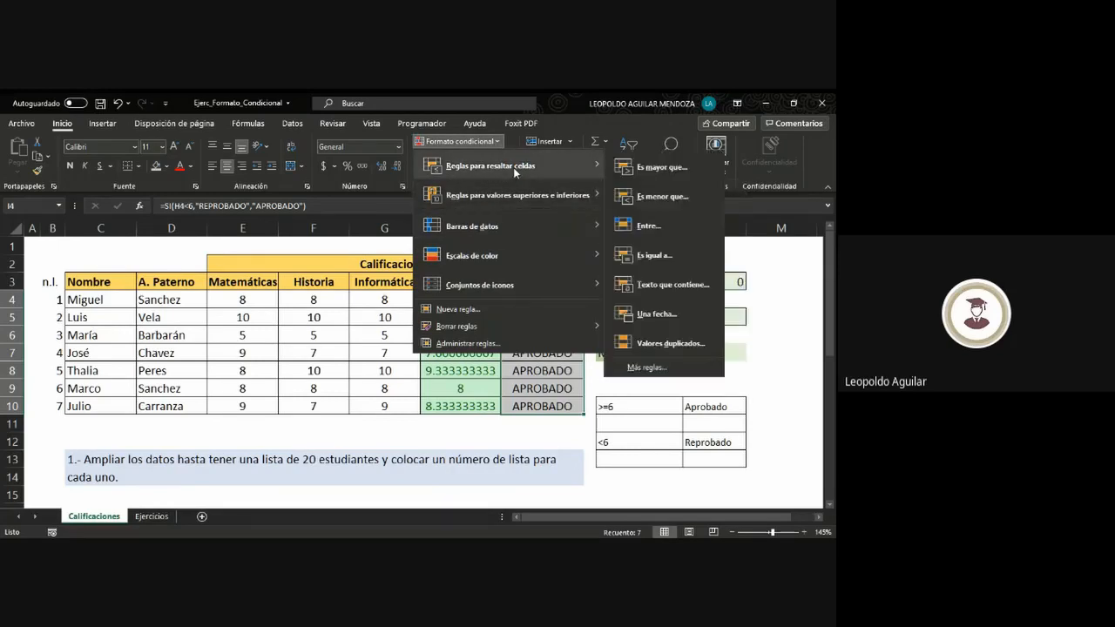
click(667, 260)
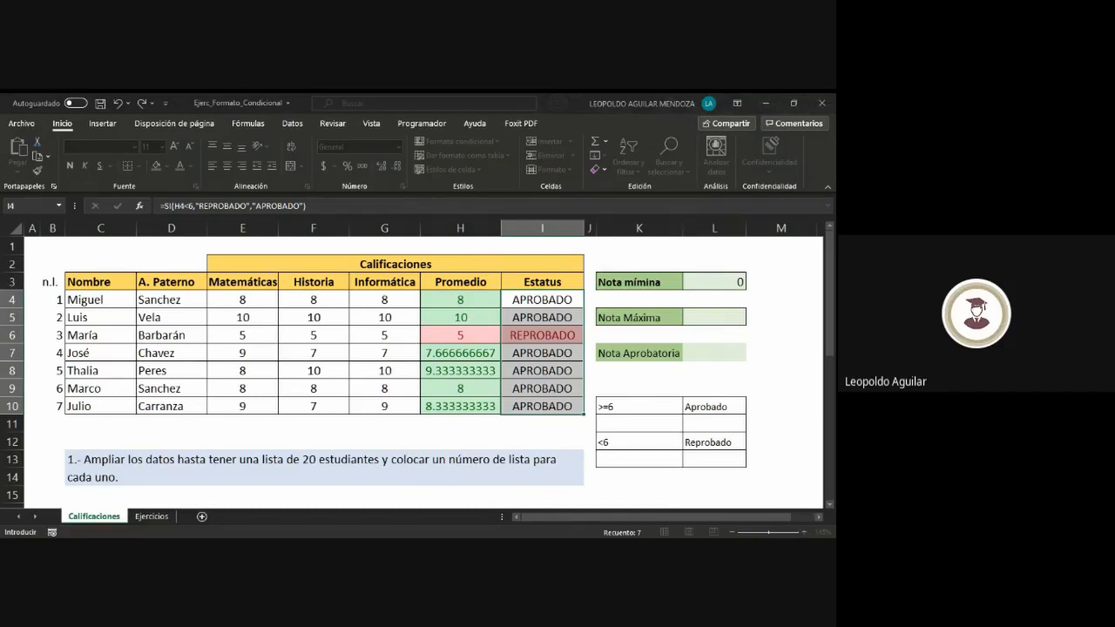
text(O)
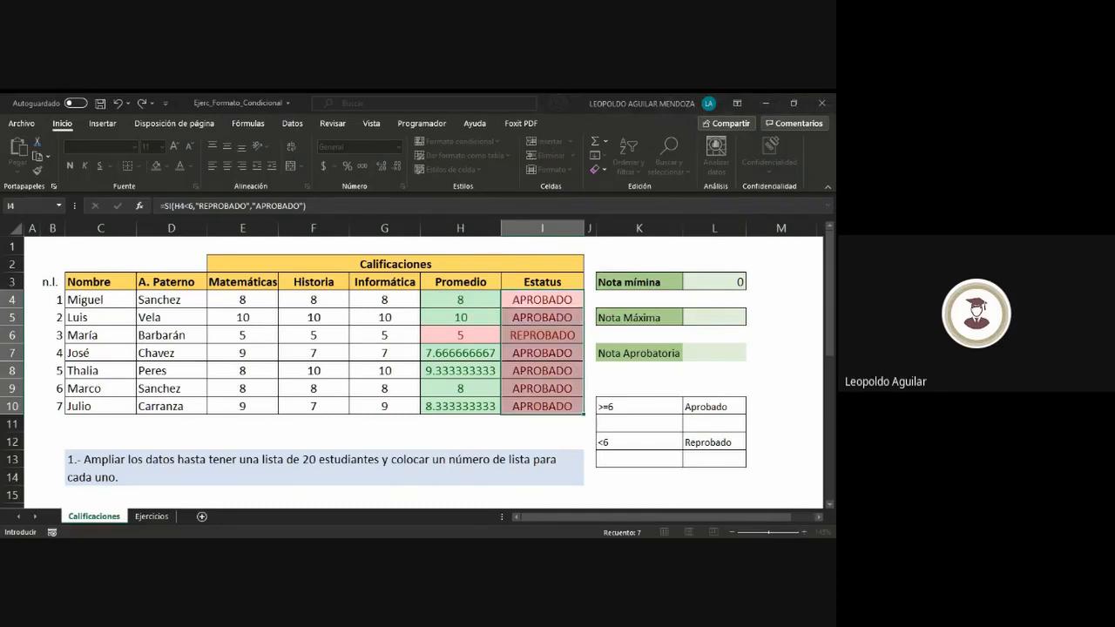
key(Return)
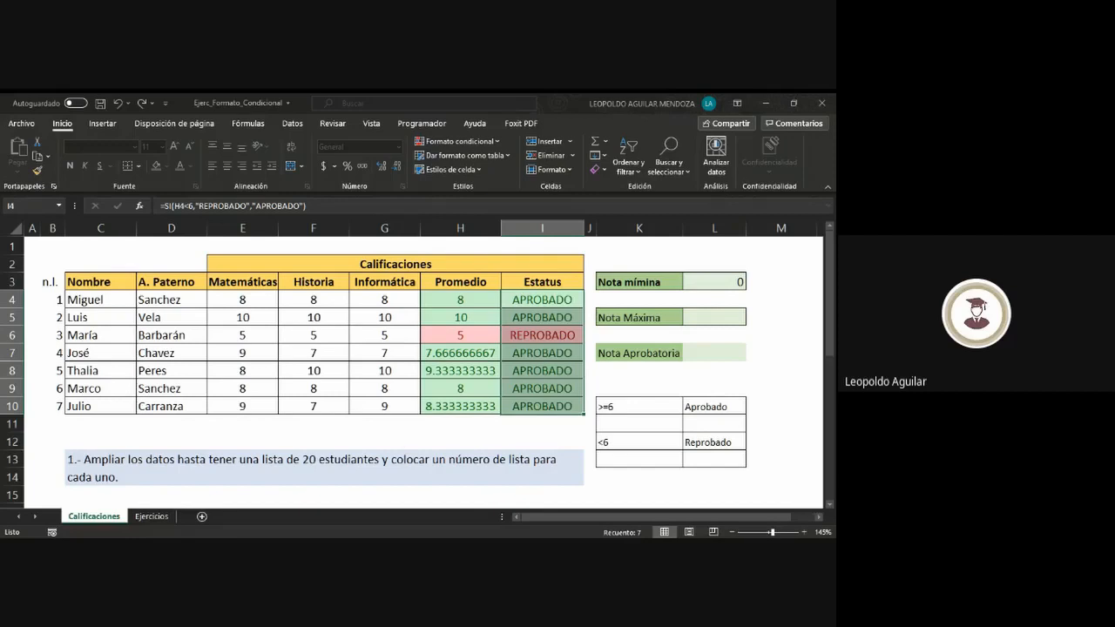
click(310, 407)
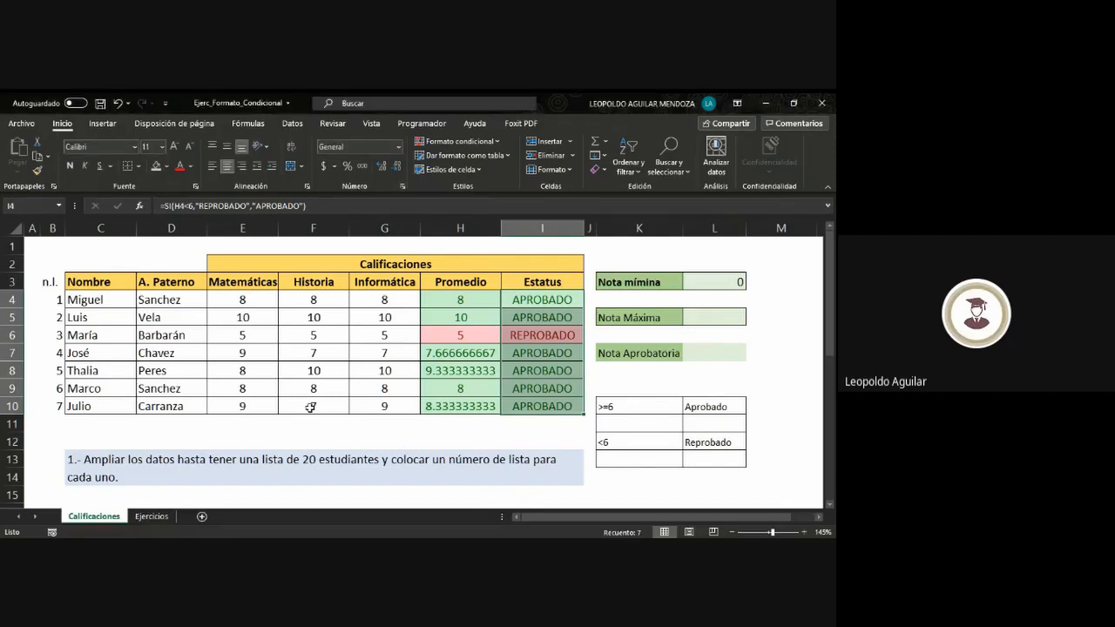
click(553, 439)
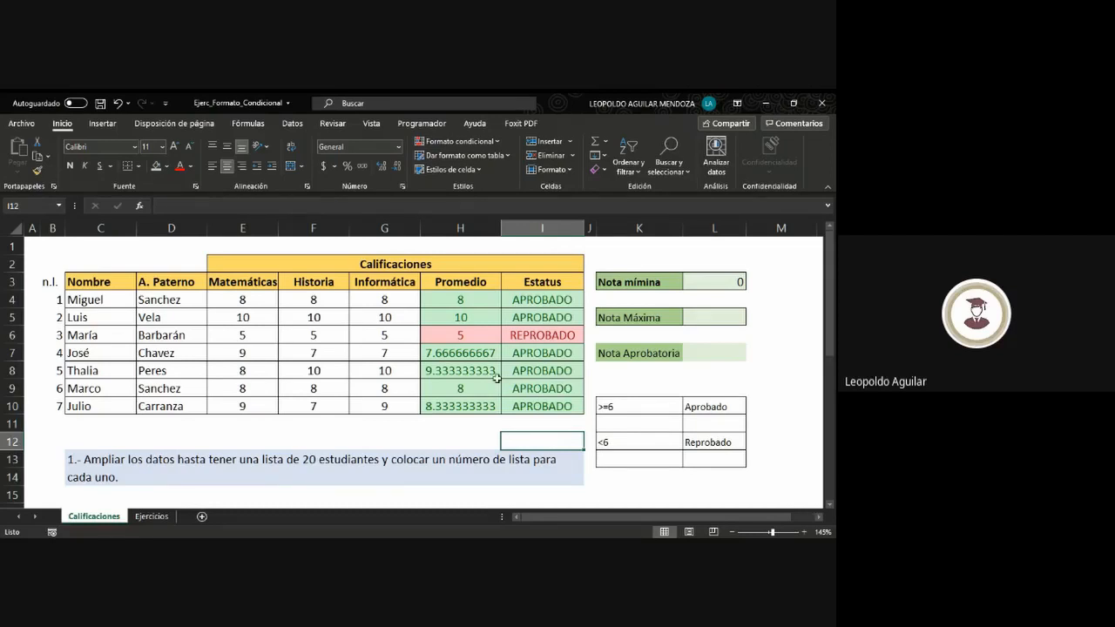
Step: Change the Matemáticas, Historia and Informática grades of student number 5 (E8:G8) to 5 to test the color rules
click(248, 373)
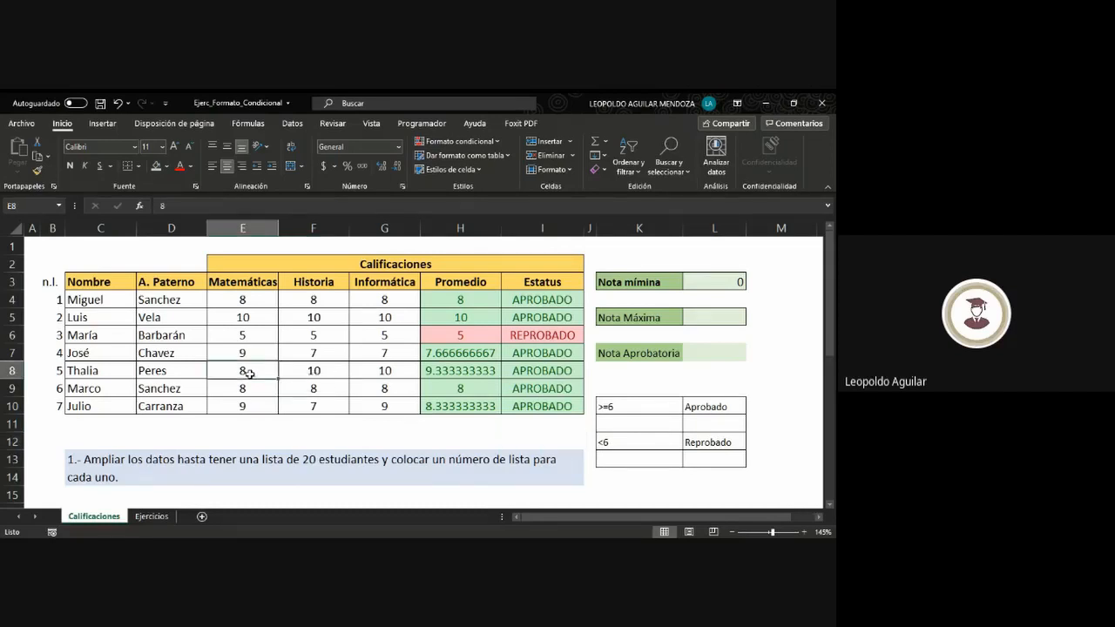
text(5)
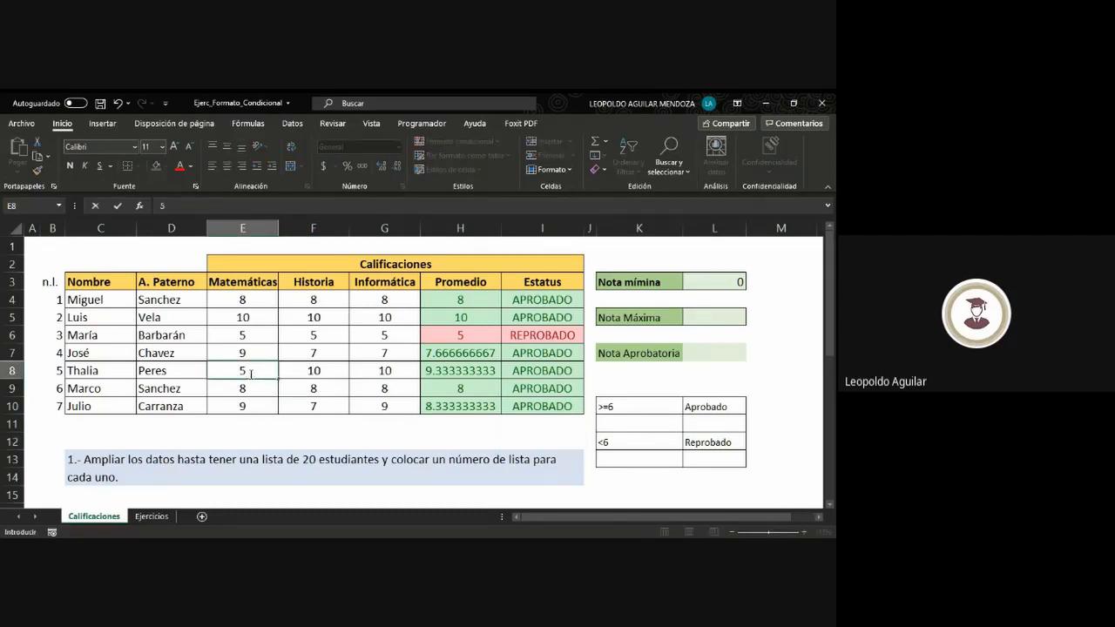
key(Tab)
text(5)
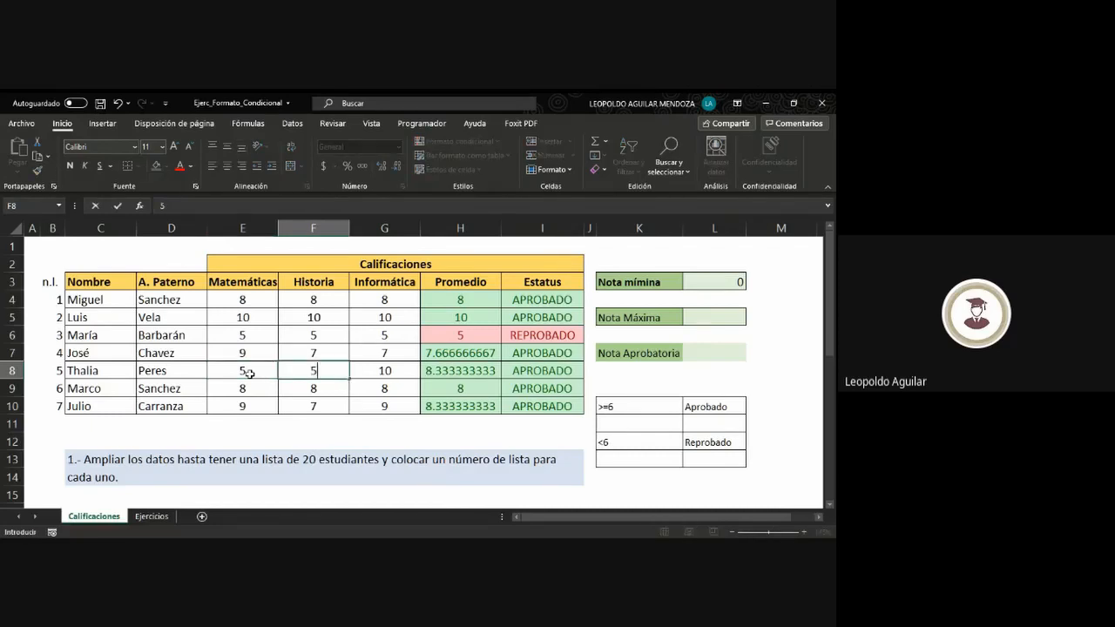
key(Tab)
text(5)
key(Tab)
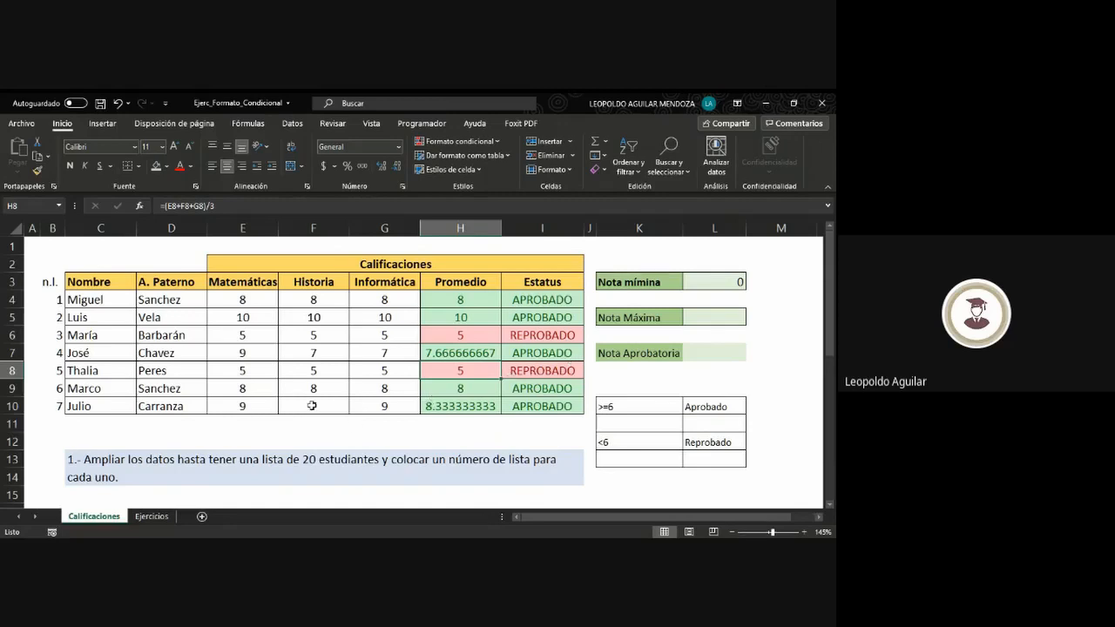
Step: Review exercise instructions 1 to 6 below the grade table, comparing instruction 3 with the colored Estatus column
scroll(296, 403, down, 1)
scroll(296, 404, up, 1)
scroll(432, 360, down, 3)
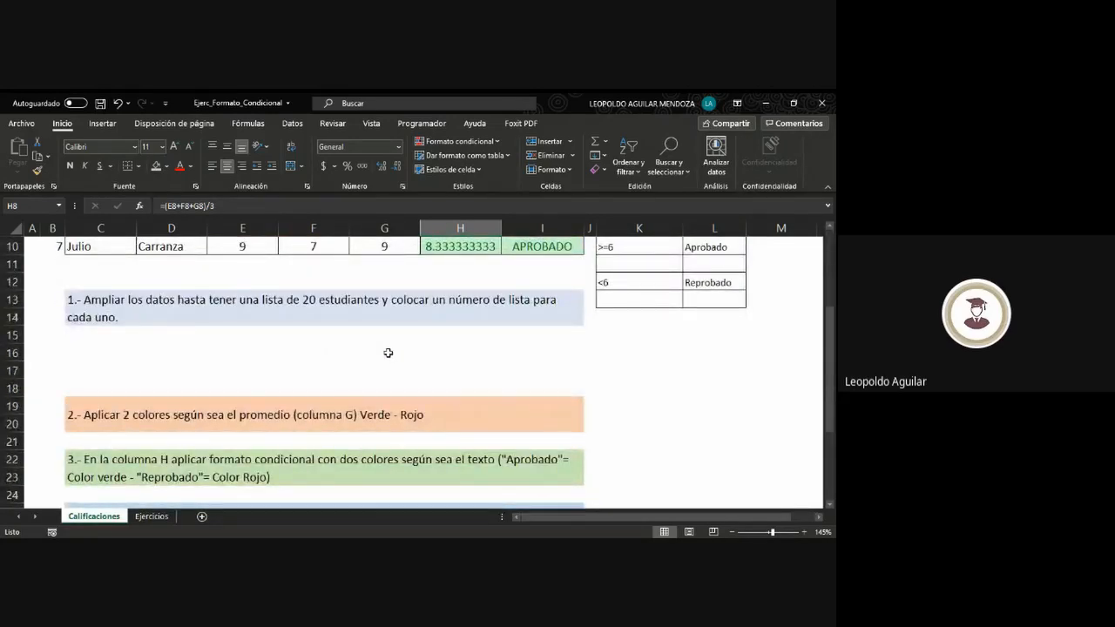
scroll(389, 352, down, 1)
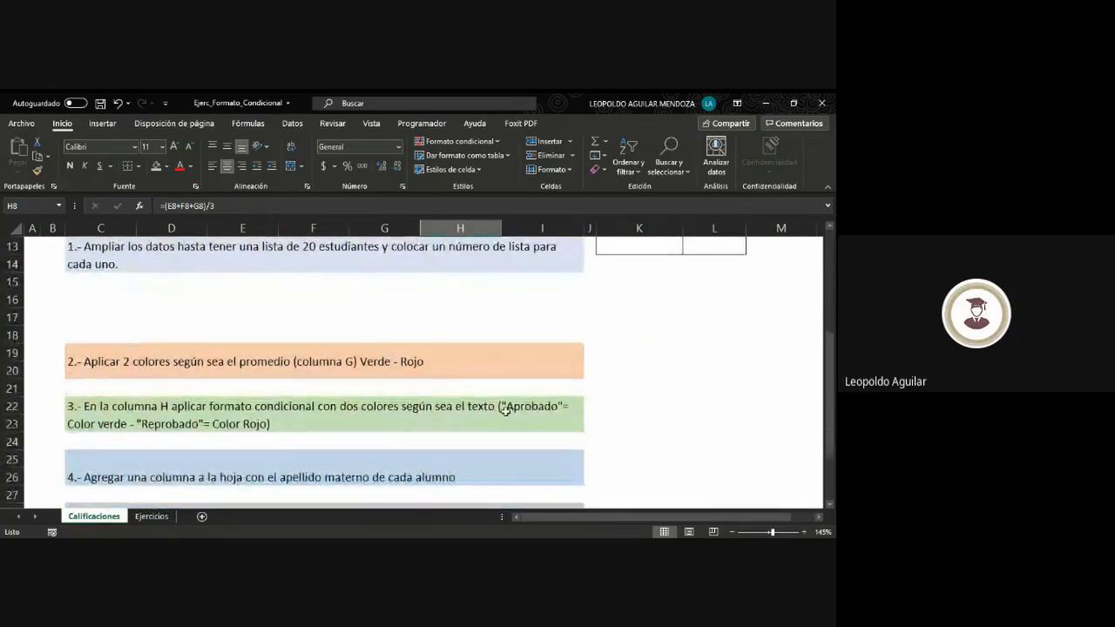
scroll(505, 409, up, 4)
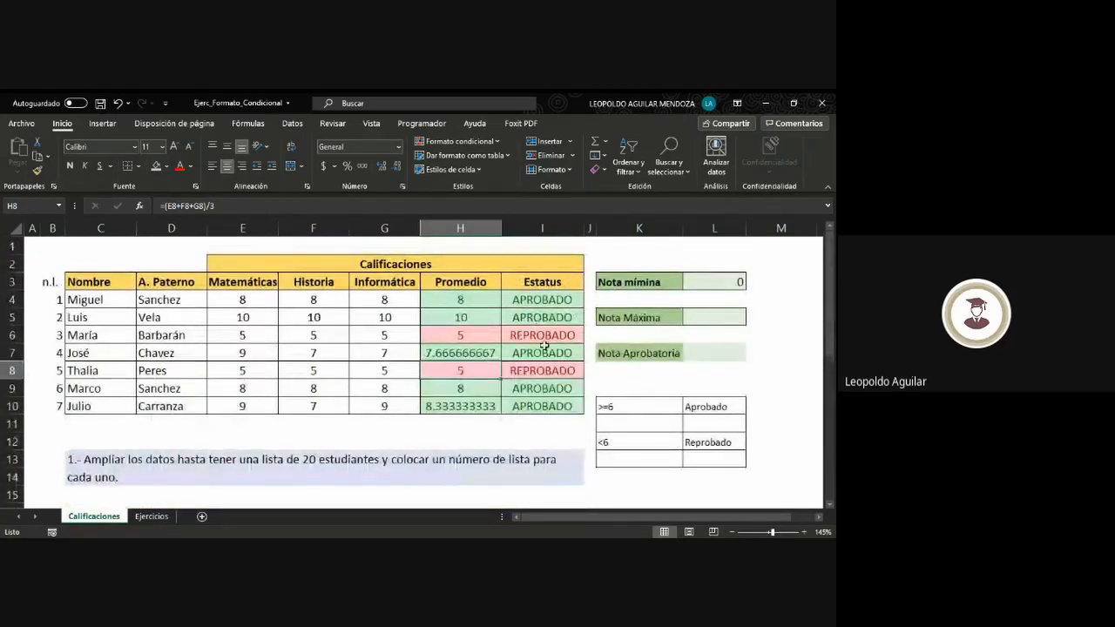
scroll(362, 356, down, 3)
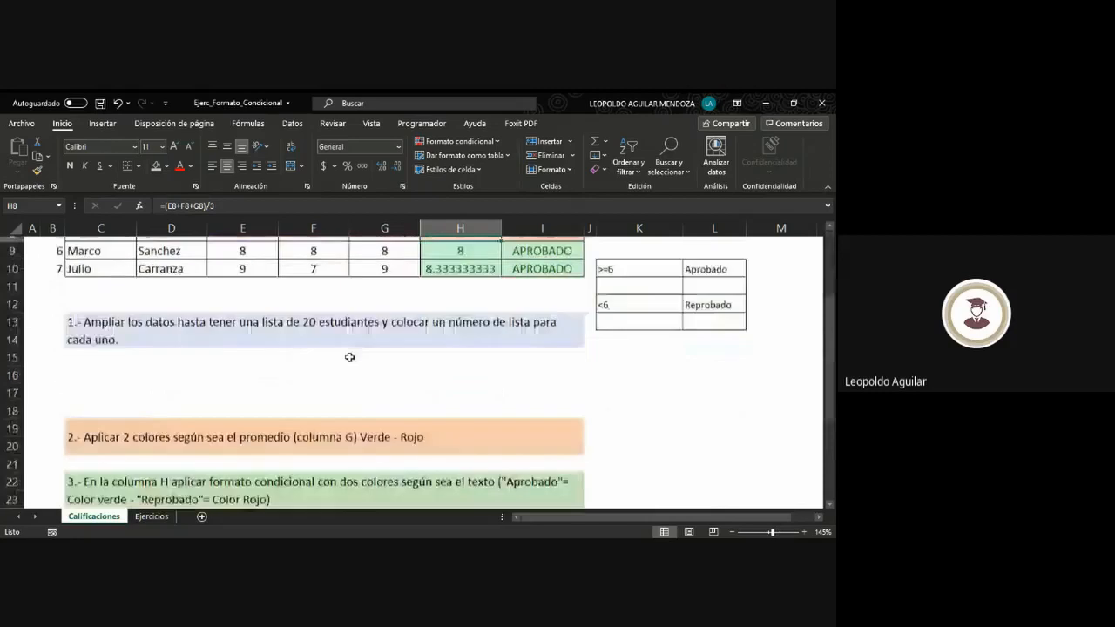
scroll(350, 357, down, 1)
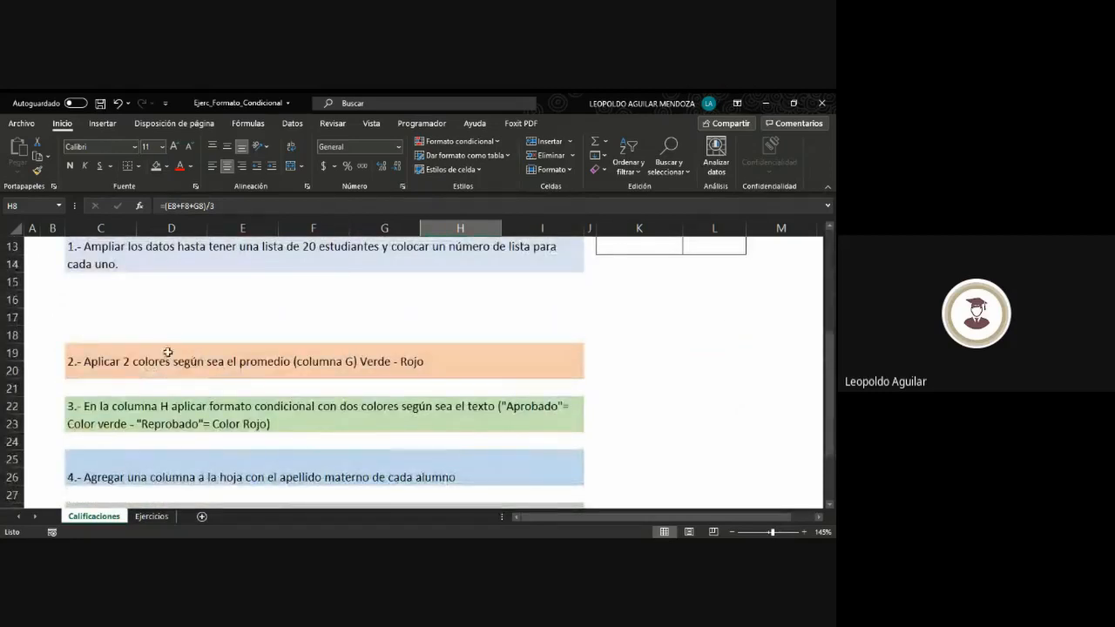
scroll(261, 418, down, 1)
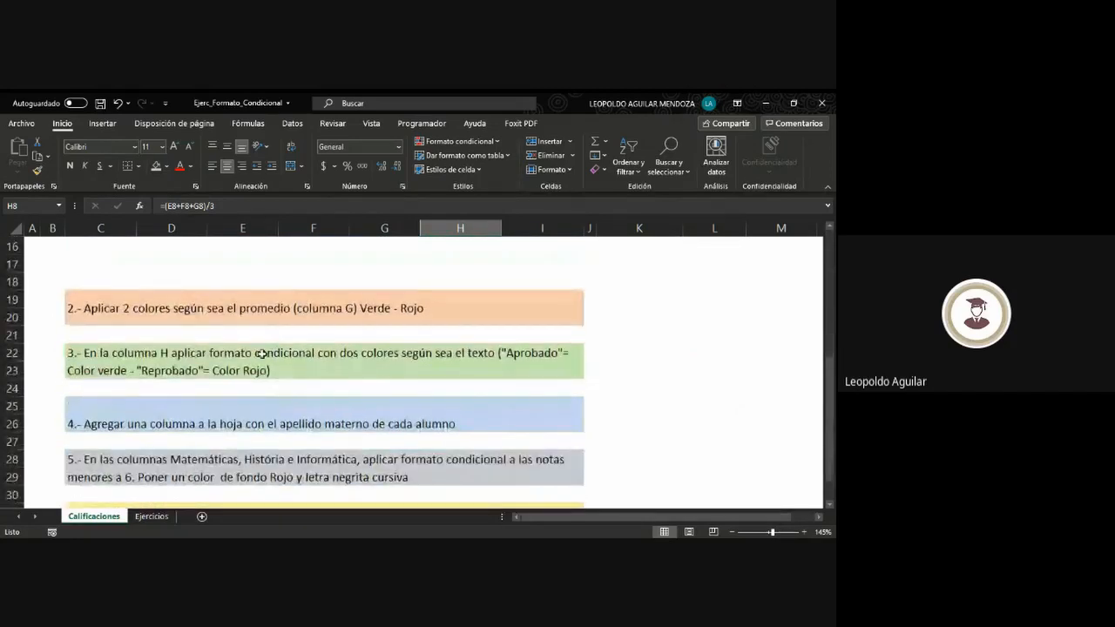
scroll(261, 354, down, 1)
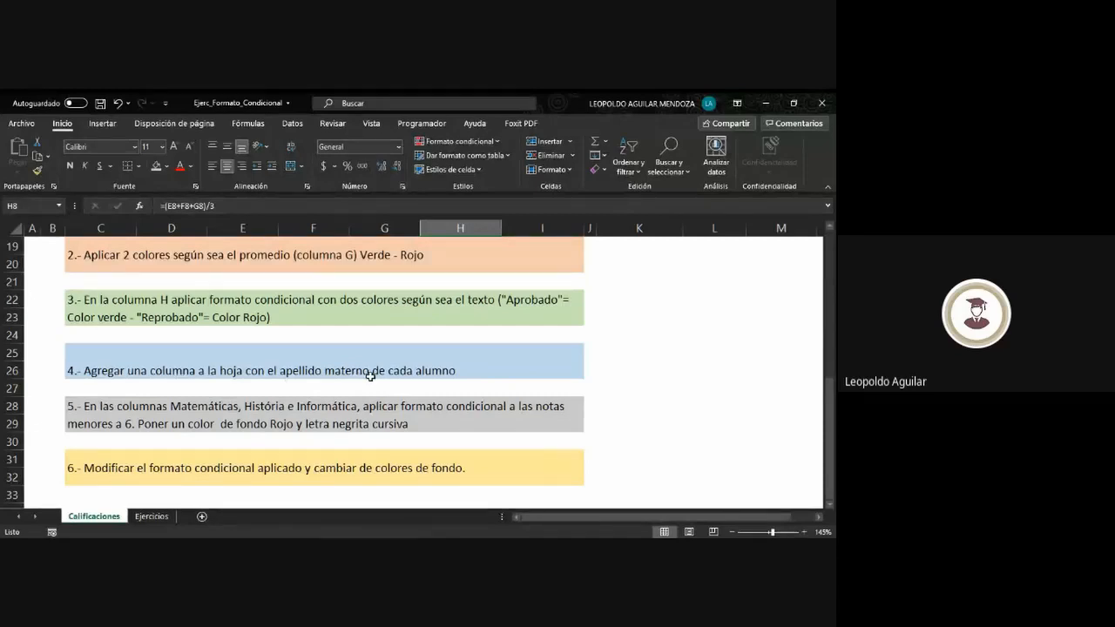
scroll(370, 376, up, 6)
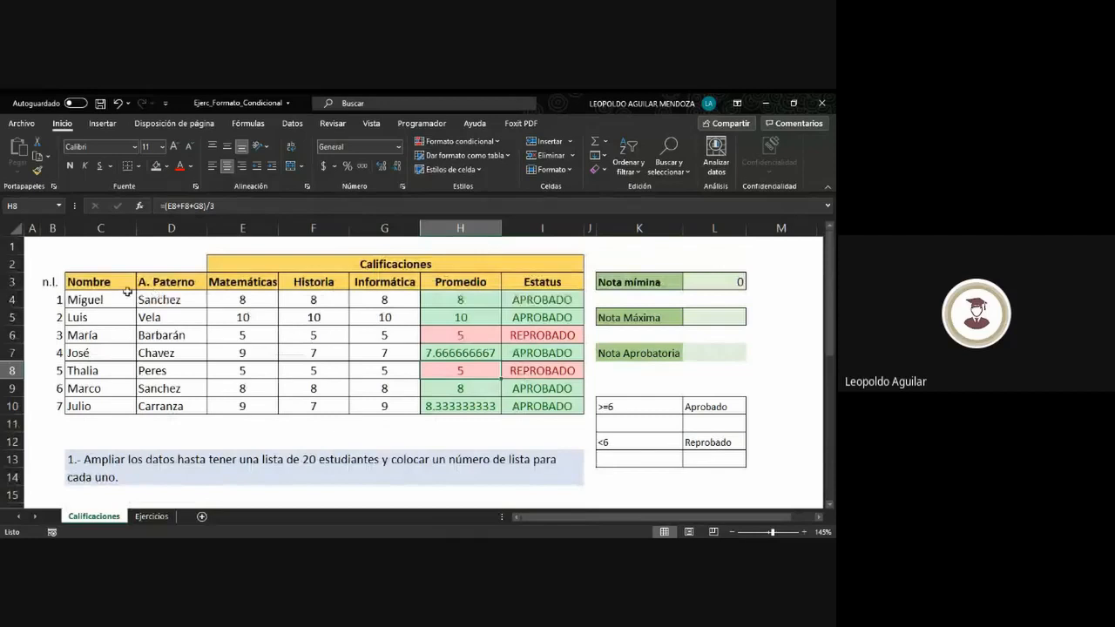
Step: Try inserting a sheet column before Matemáticas, as instruction 4 asks for the maternal surnames, and undo it
click(235, 299)
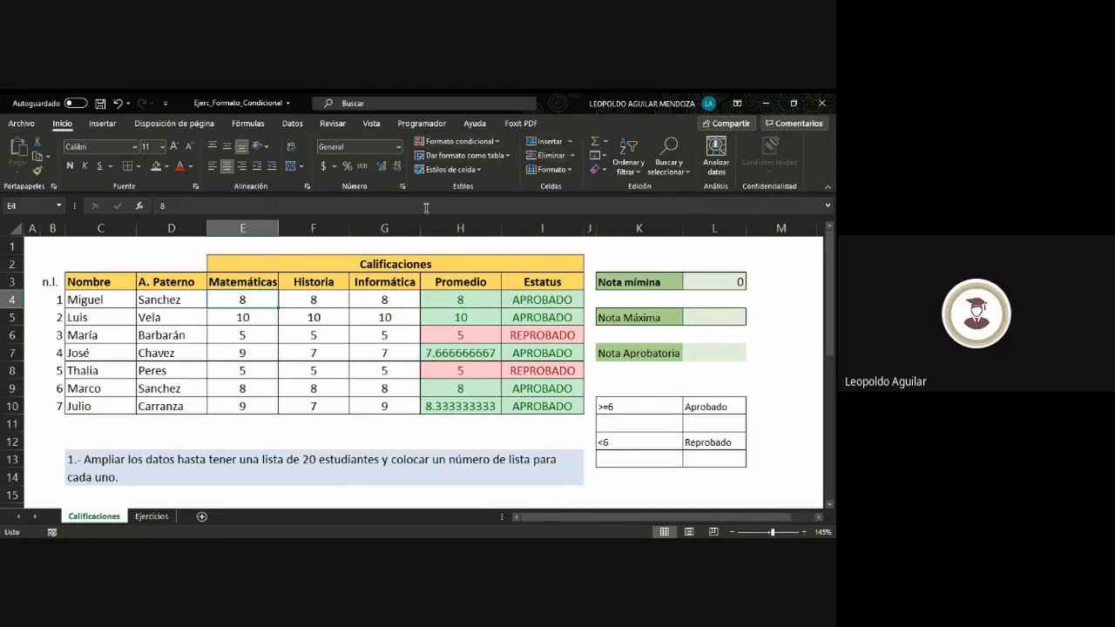
click(570, 143)
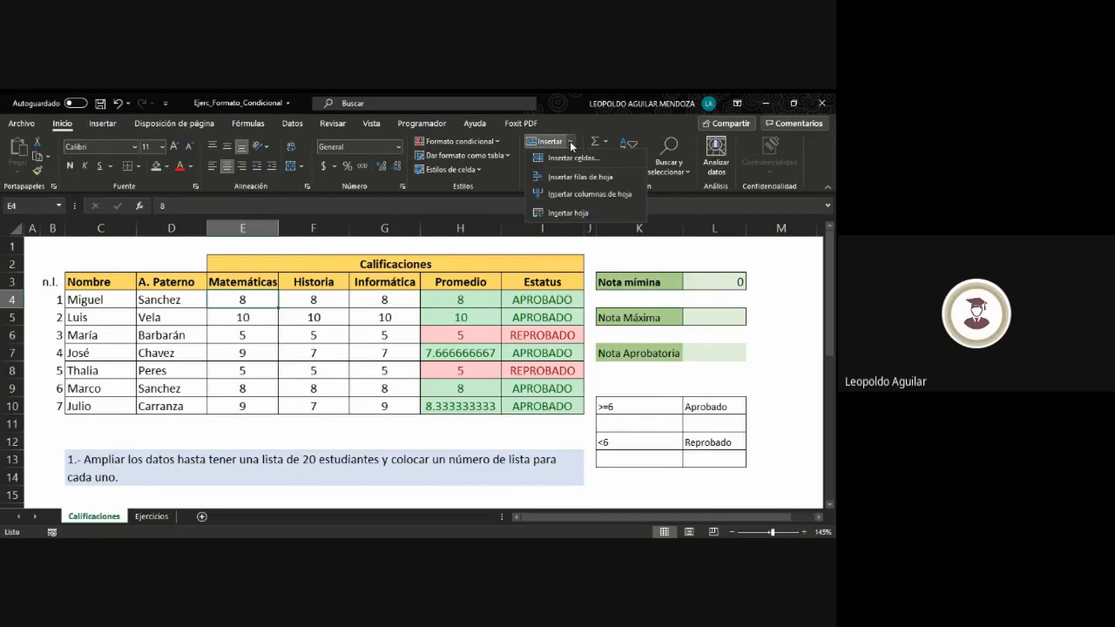
click(579, 195)
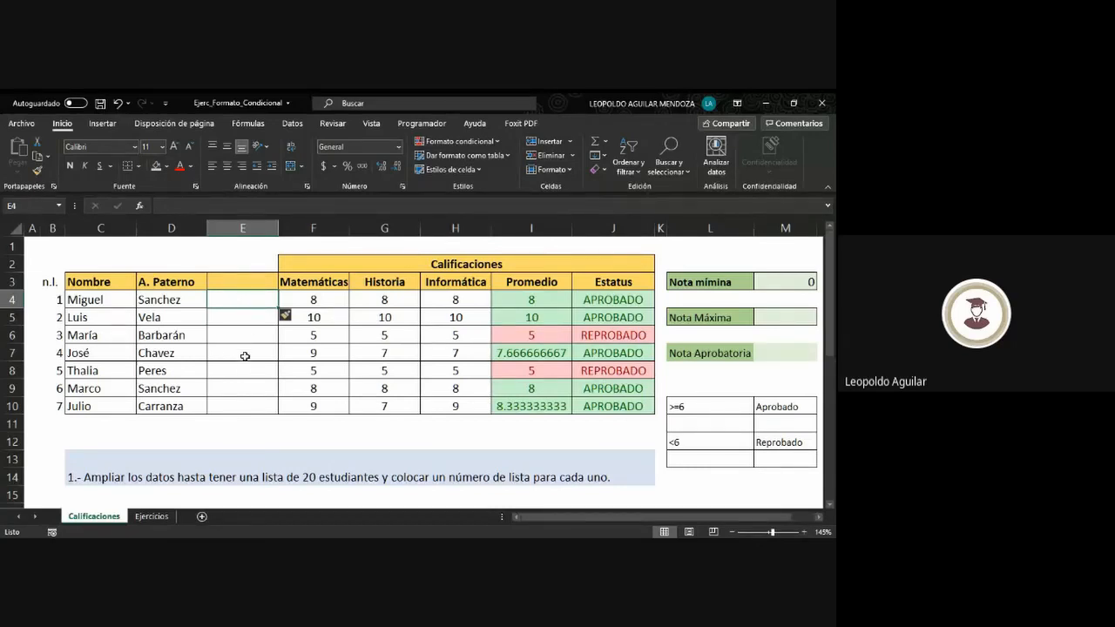
key(ctrl+z)
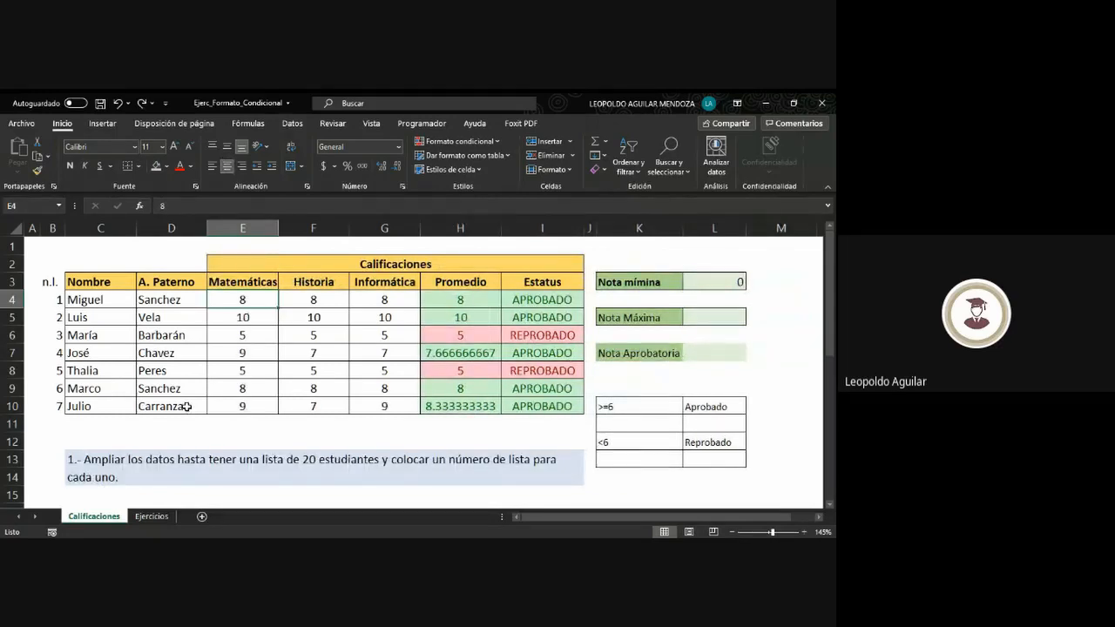
Step: Check exercise instructions 4 to 6, including instruction 5 on conditional formatting for subject grades below 6
scroll(187, 407, down, 5)
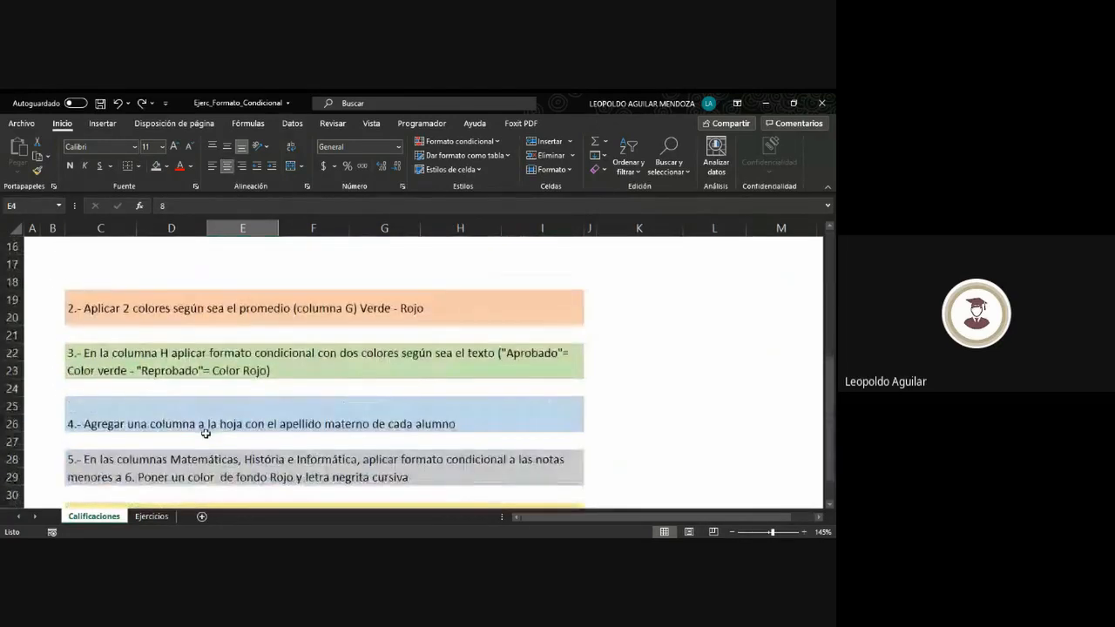
scroll(206, 433, down, 1)
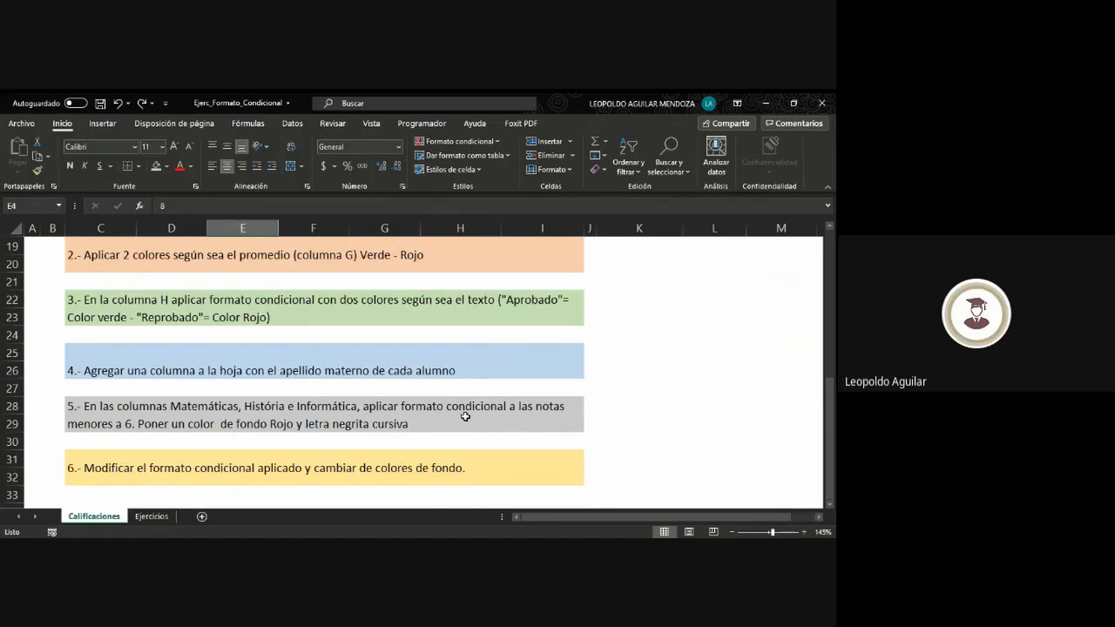
Step: In exercise instruction 5 (cell C28), replace the word "notas" with "CALIFICACIONES"
double_click(549, 408)
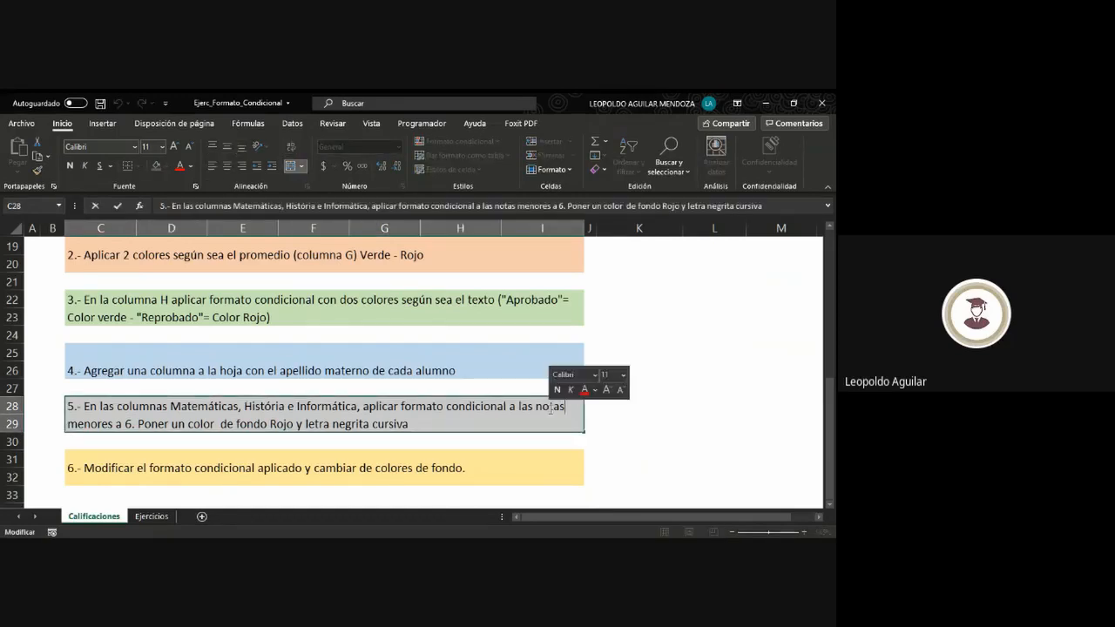
triple_click(547, 409)
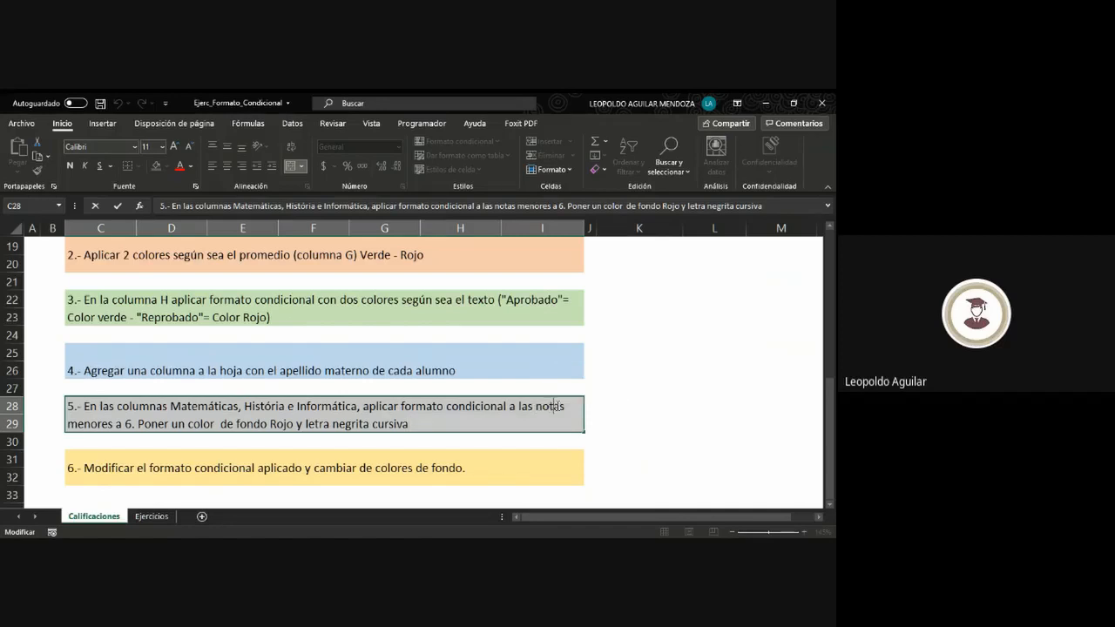
click(562, 407)
key(BackSpace)
key(BackSpace)
key(BackSpace)
key(BackSpace)
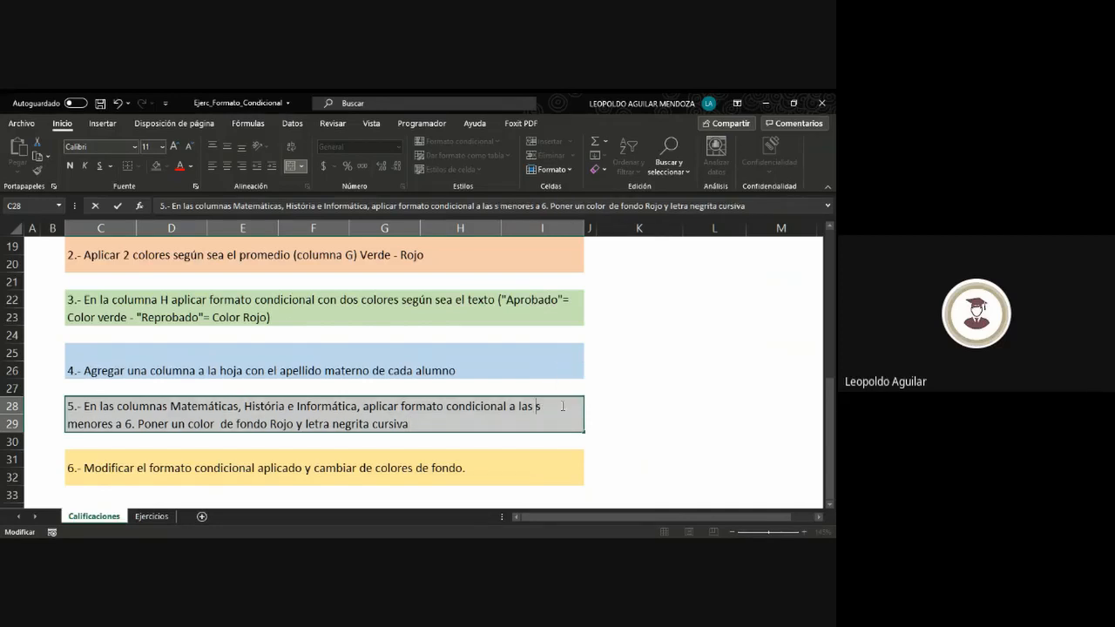
text(CALIFIC)
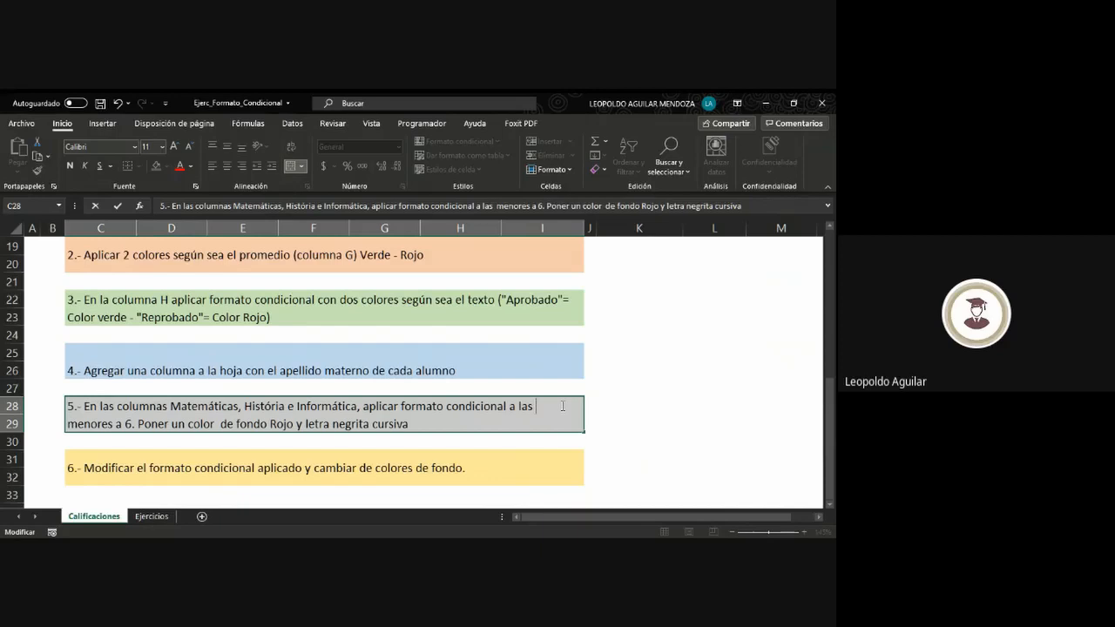
text(ACIO)
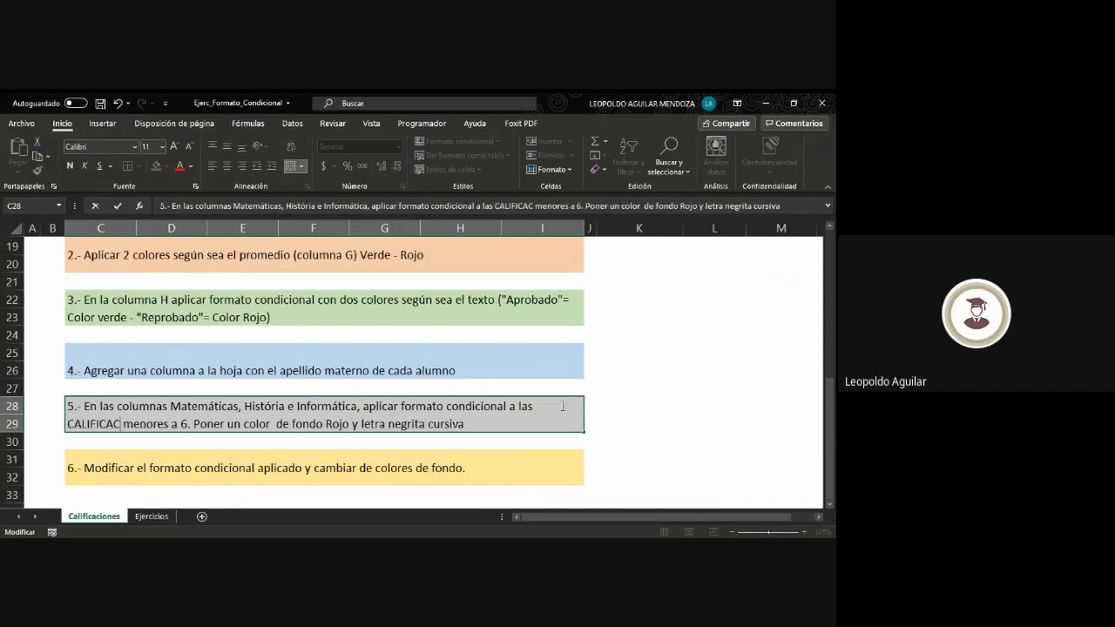
text(NE)
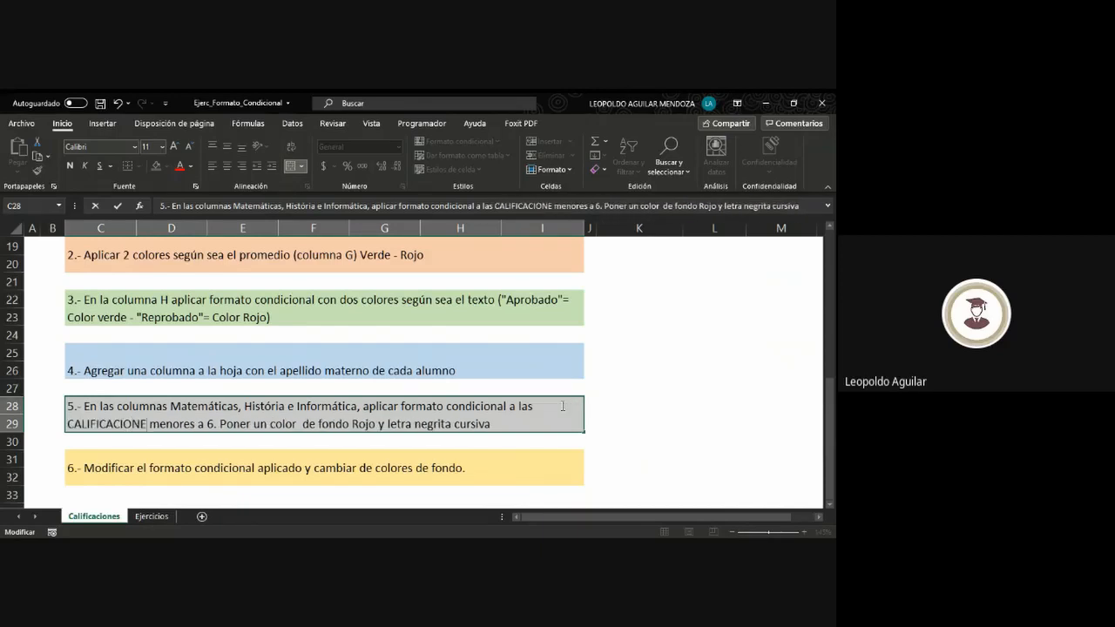
text(S)
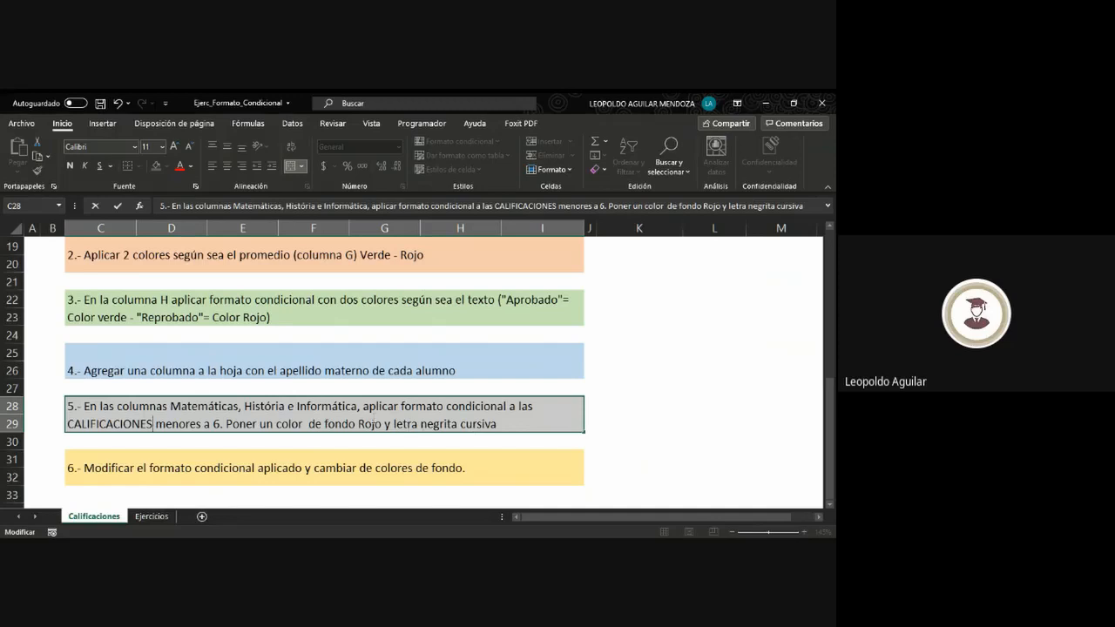
Step: Compare the Matemáticas, Historia and Informática columns of the grade table with instruction 5, and check instruction 6
scroll(207, 391, up, 4)
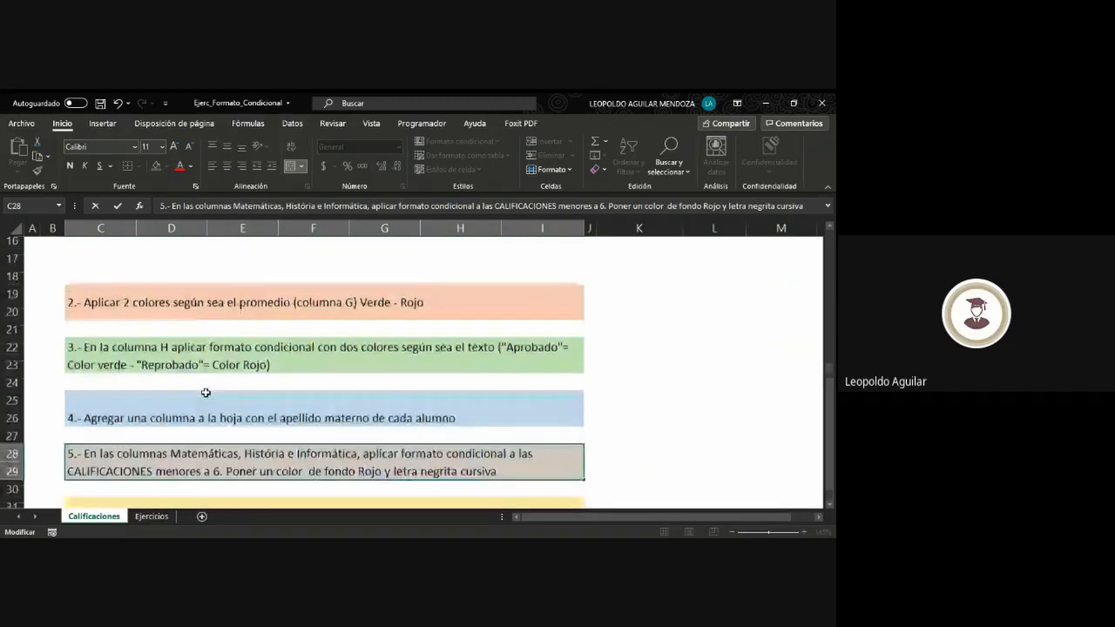
scroll(217, 384, up, 2)
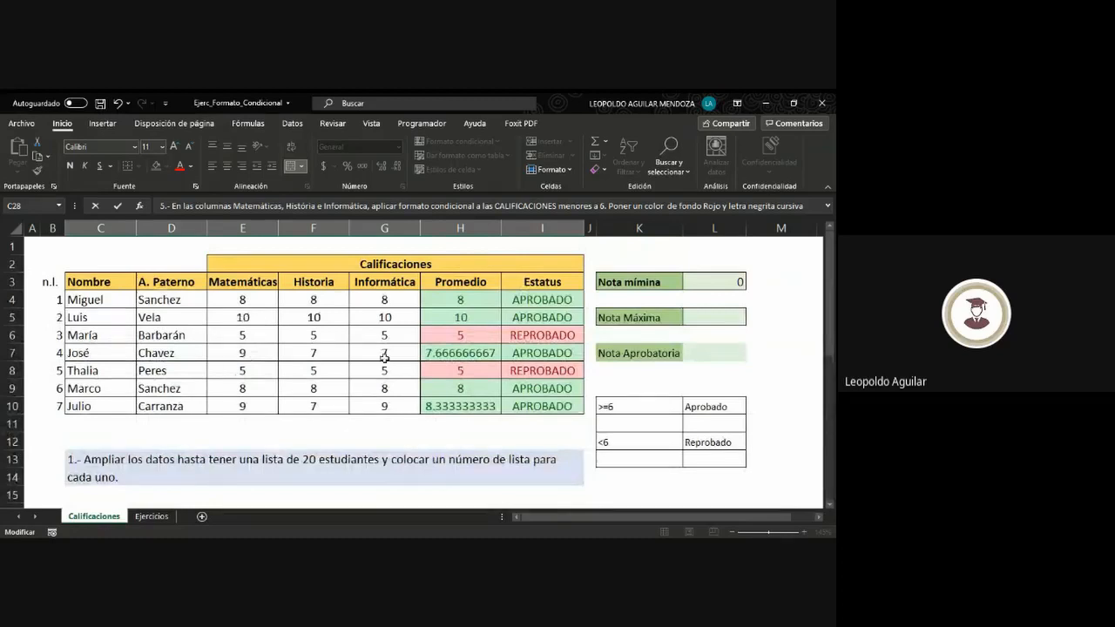
scroll(281, 344, down, 1)
scroll(268, 363, down, 5)
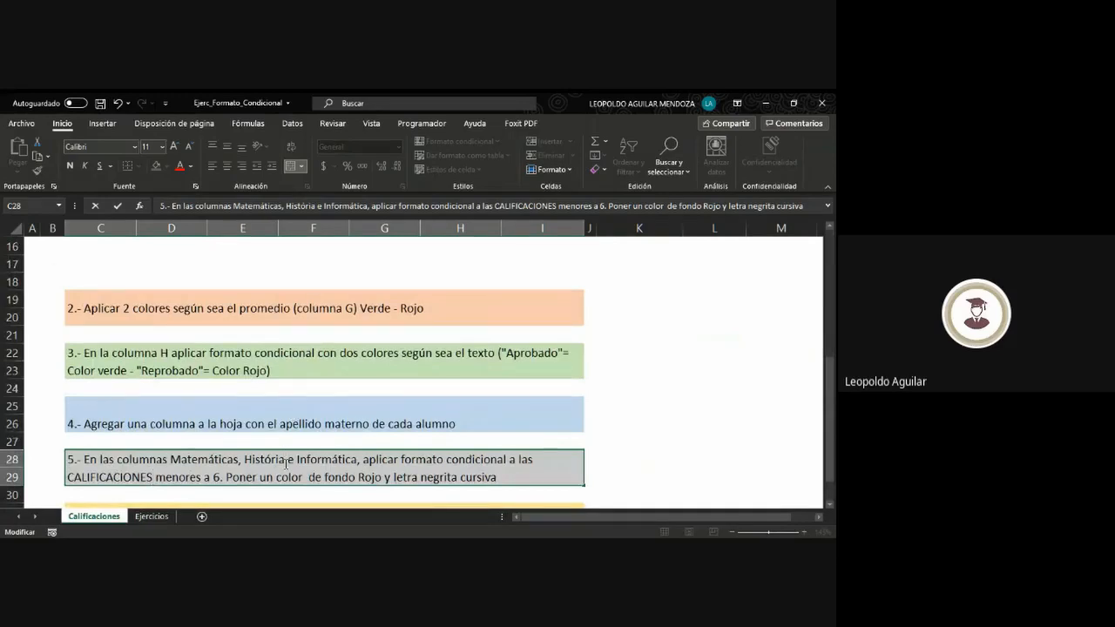
scroll(293, 470, down, 2)
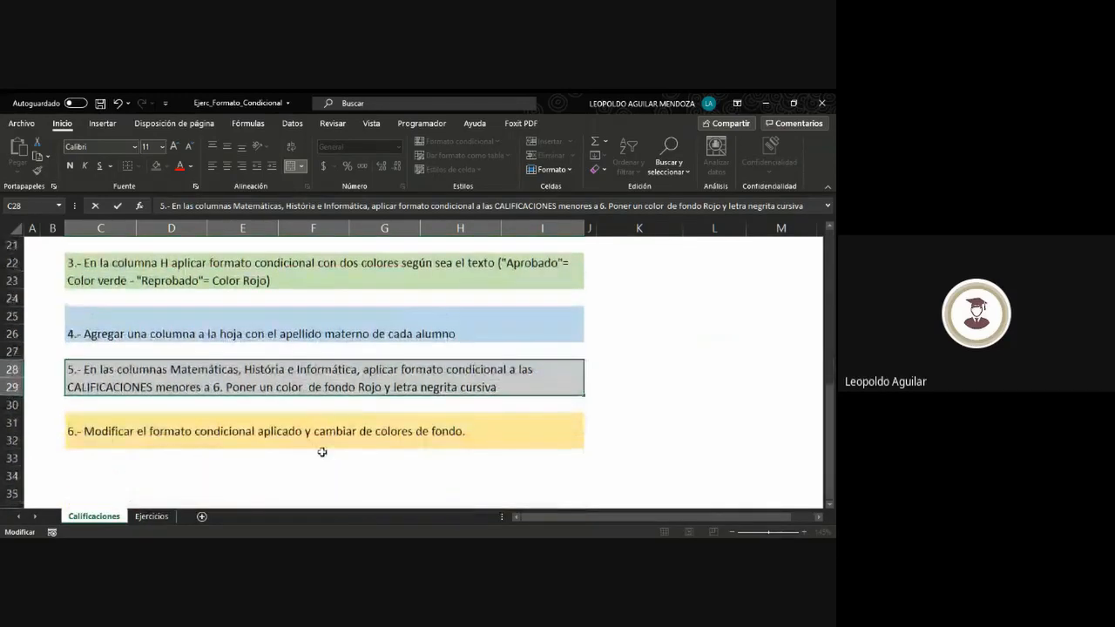